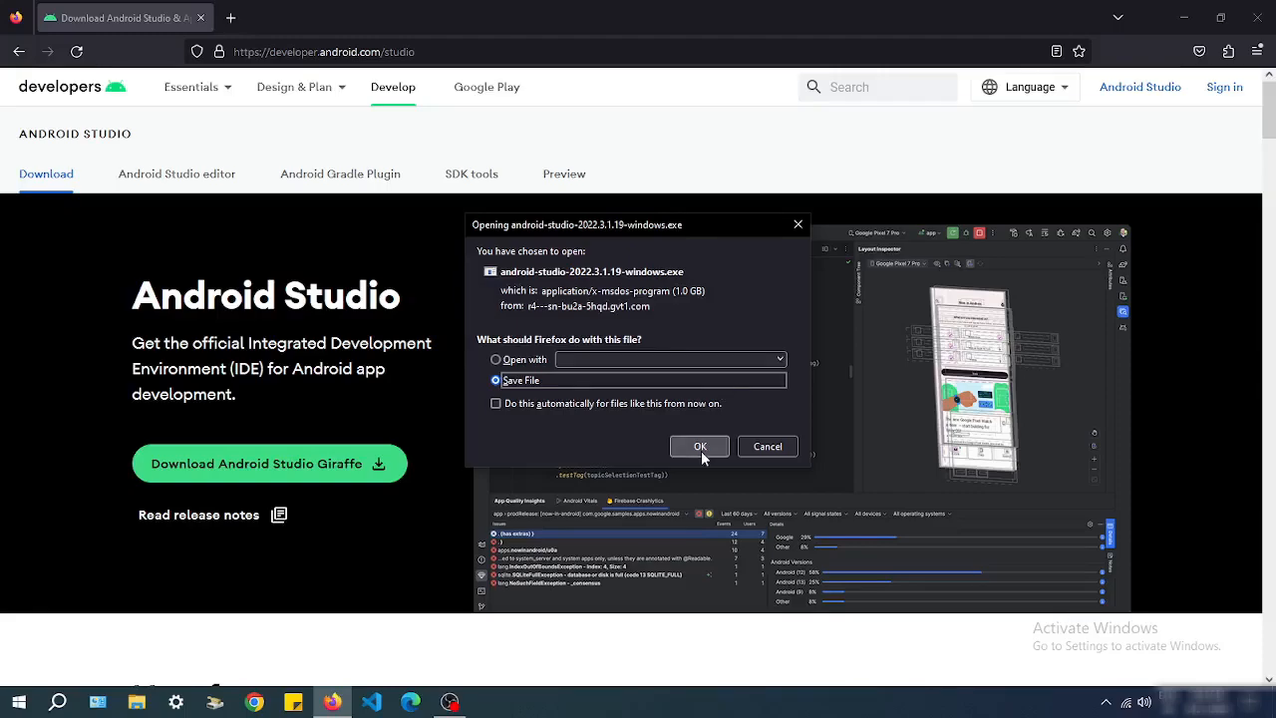
Step: Save the android-studio-2022.3.1.19-windows installer to the Downloads folder and open the full list of downloads
click(700, 447)
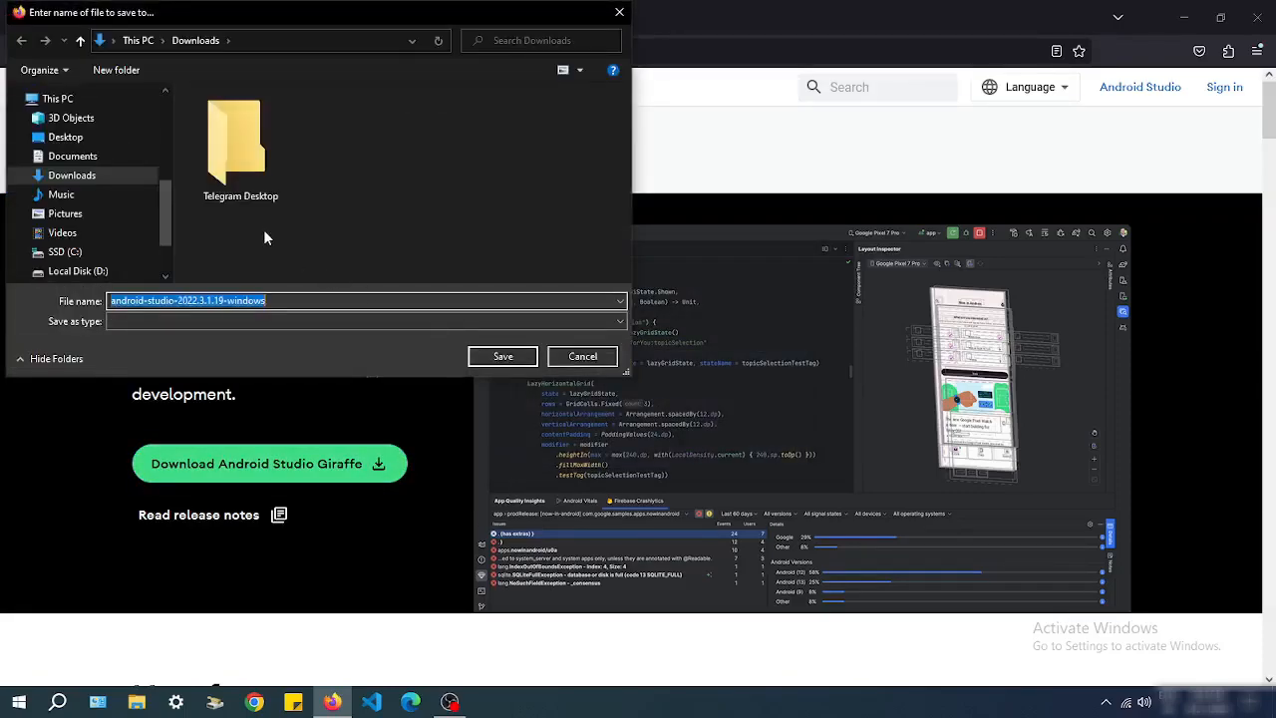
click(497, 361)
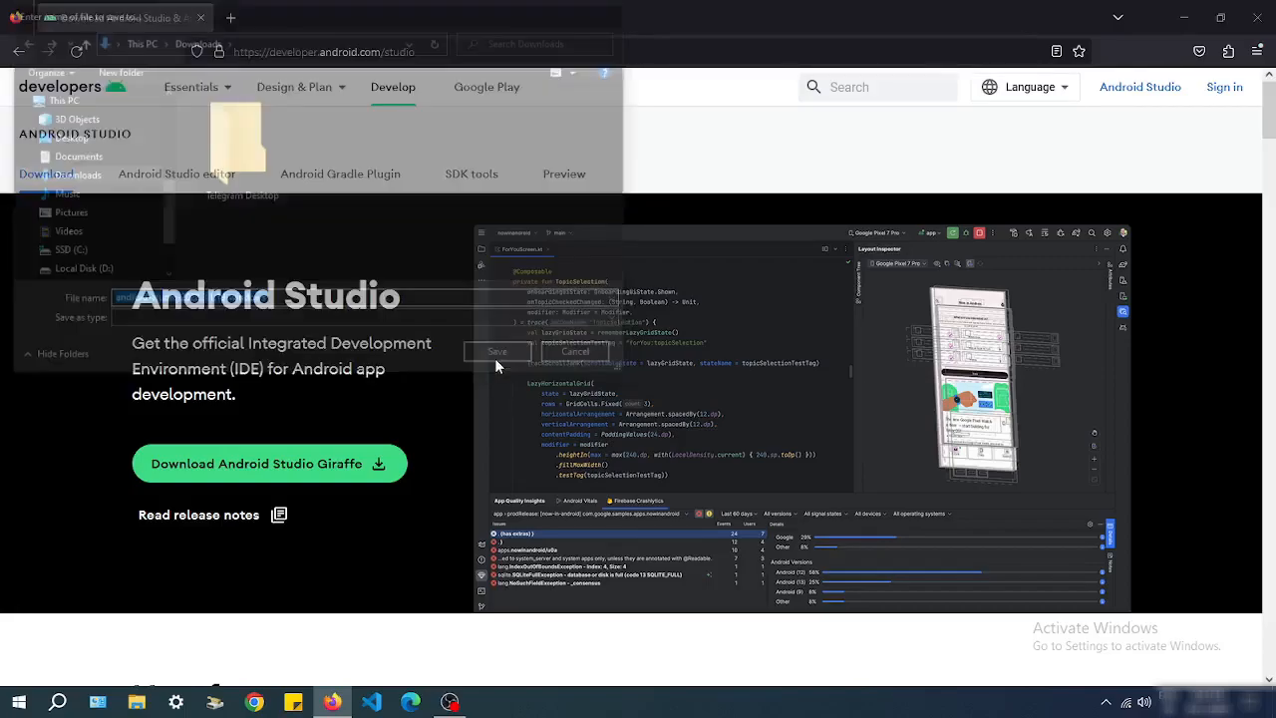
click(1200, 51)
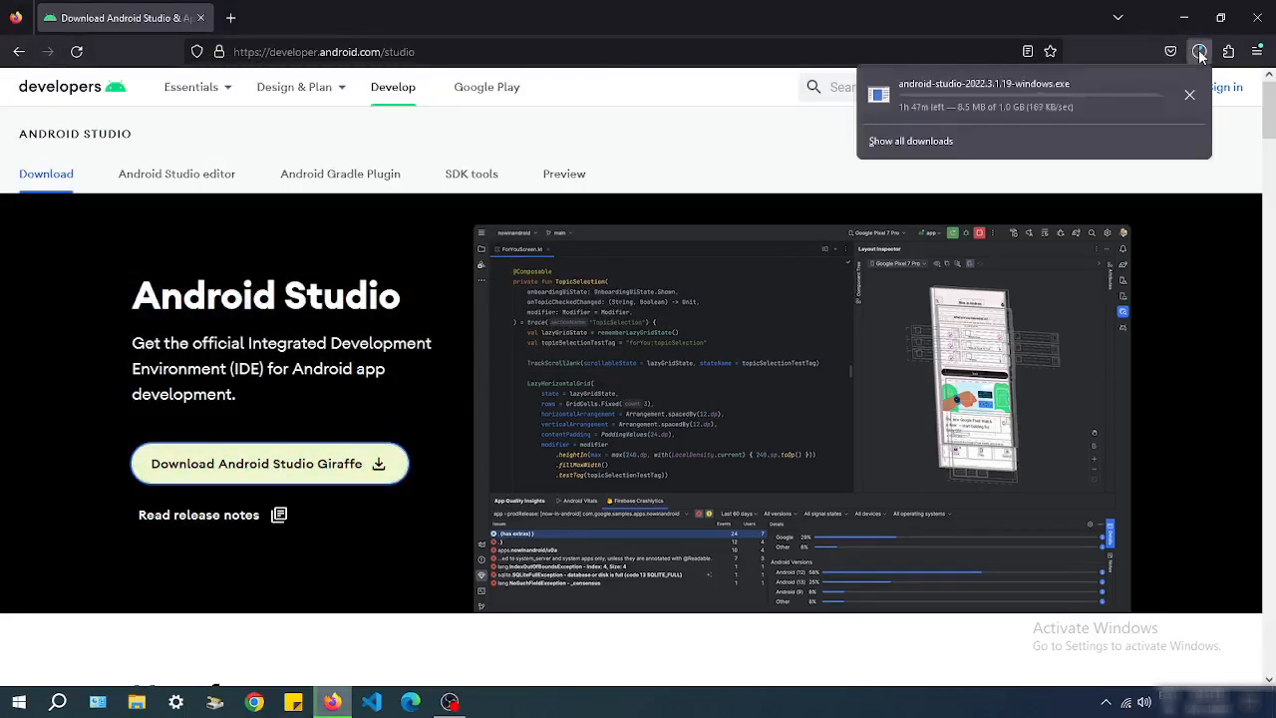
click(911, 141)
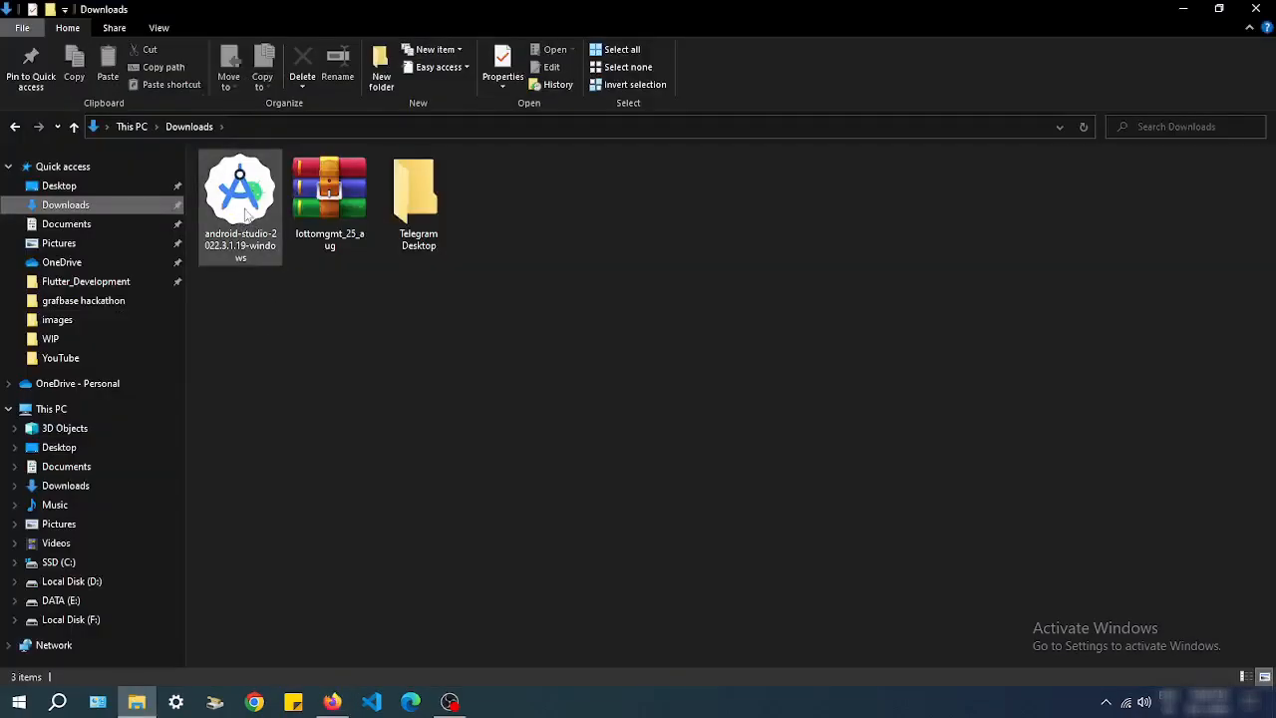
Step: Run the android-studio-2022.3.1.19-windows installer from Downloads and minimize the file window behind the setup wizard
click(244, 213)
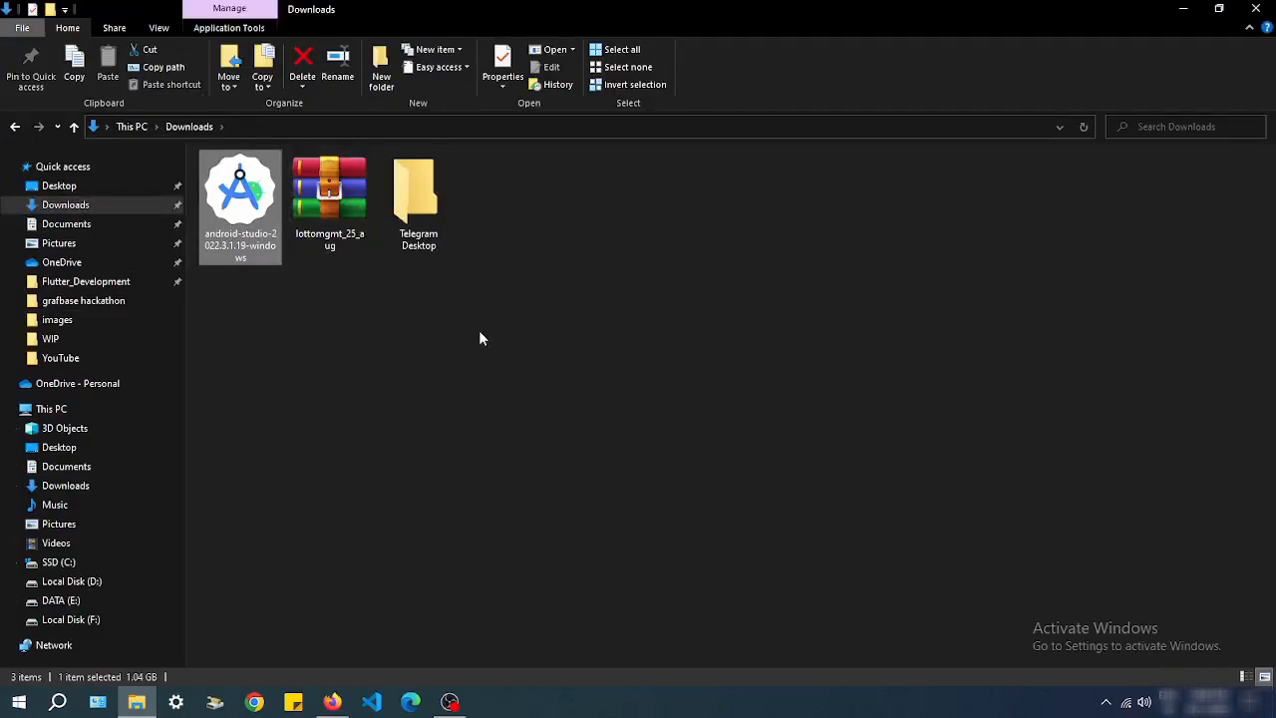
double_click(244, 217)
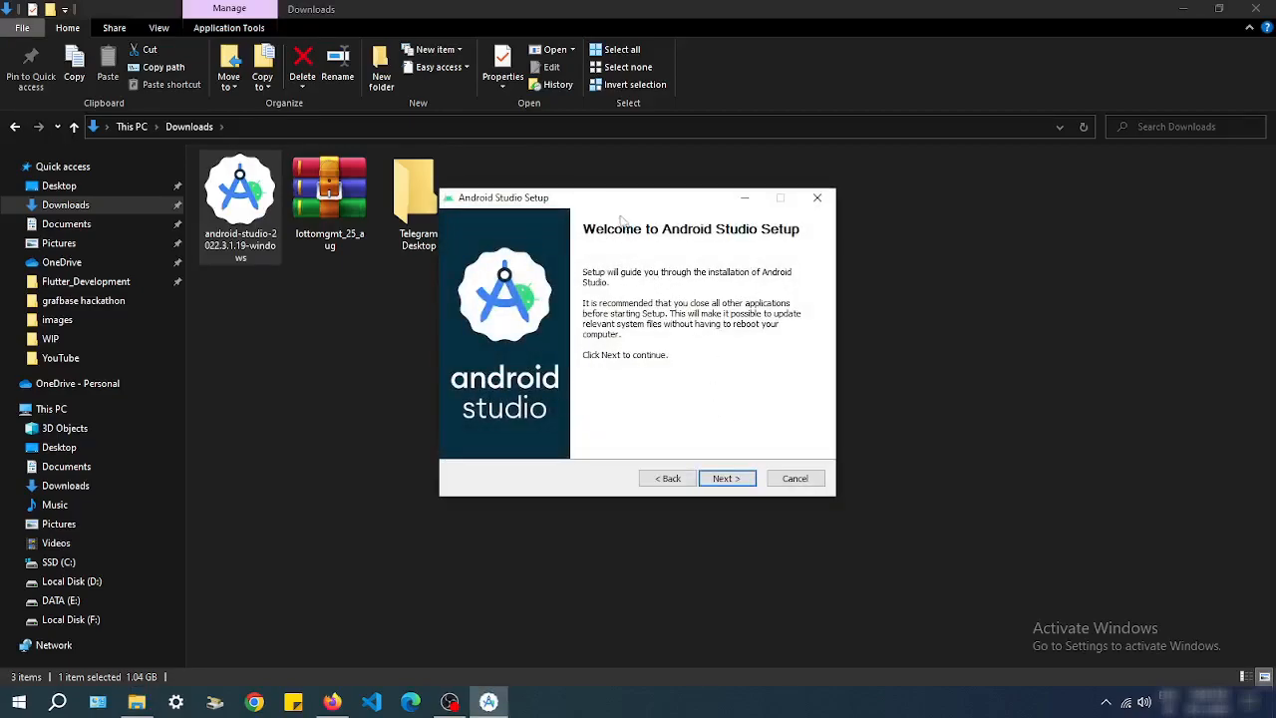
drag(618, 206, 659, 212)
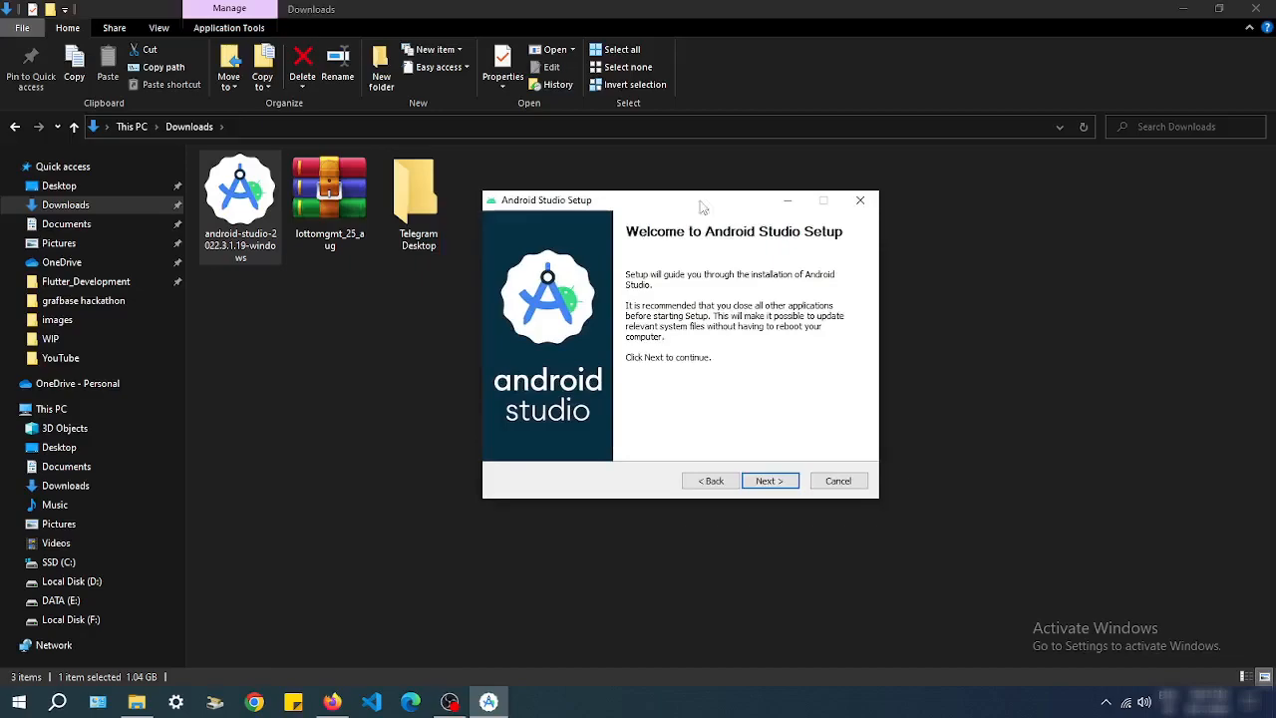
click(1182, 10)
click(1180, 17)
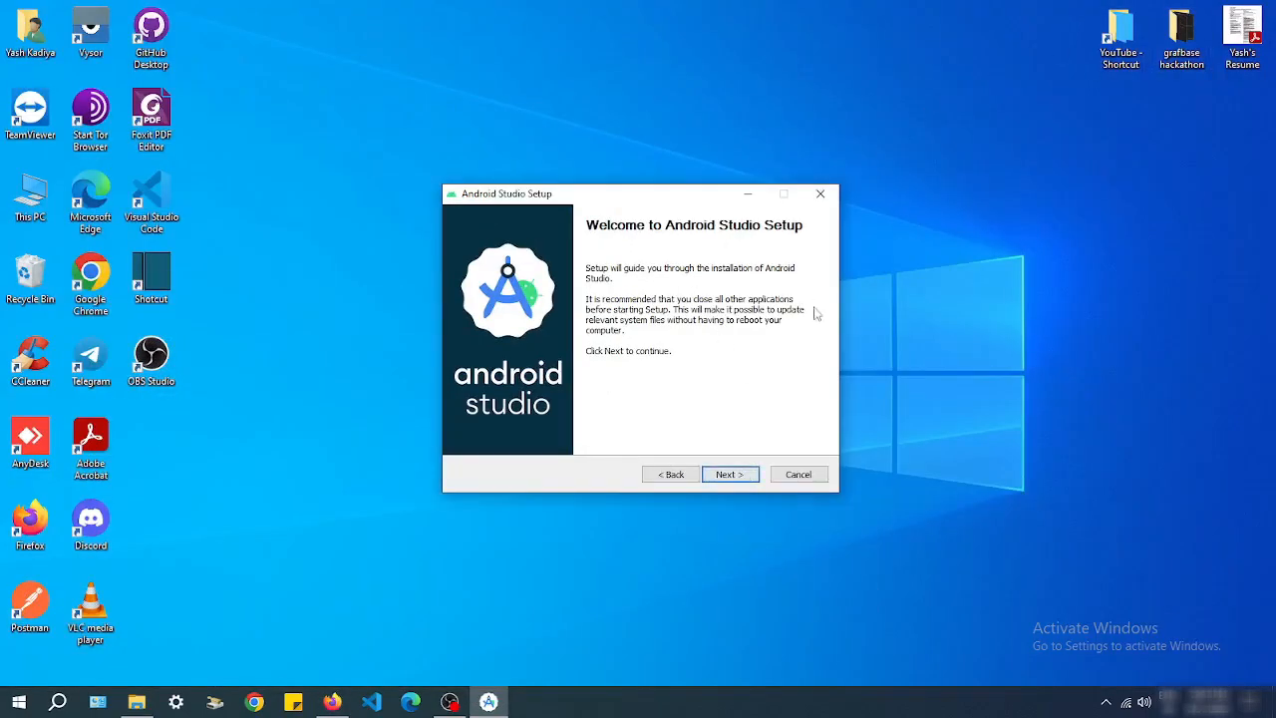
Step: Start the setup and accept Android Studio and Android Virtual Device as the components to install
click(731, 477)
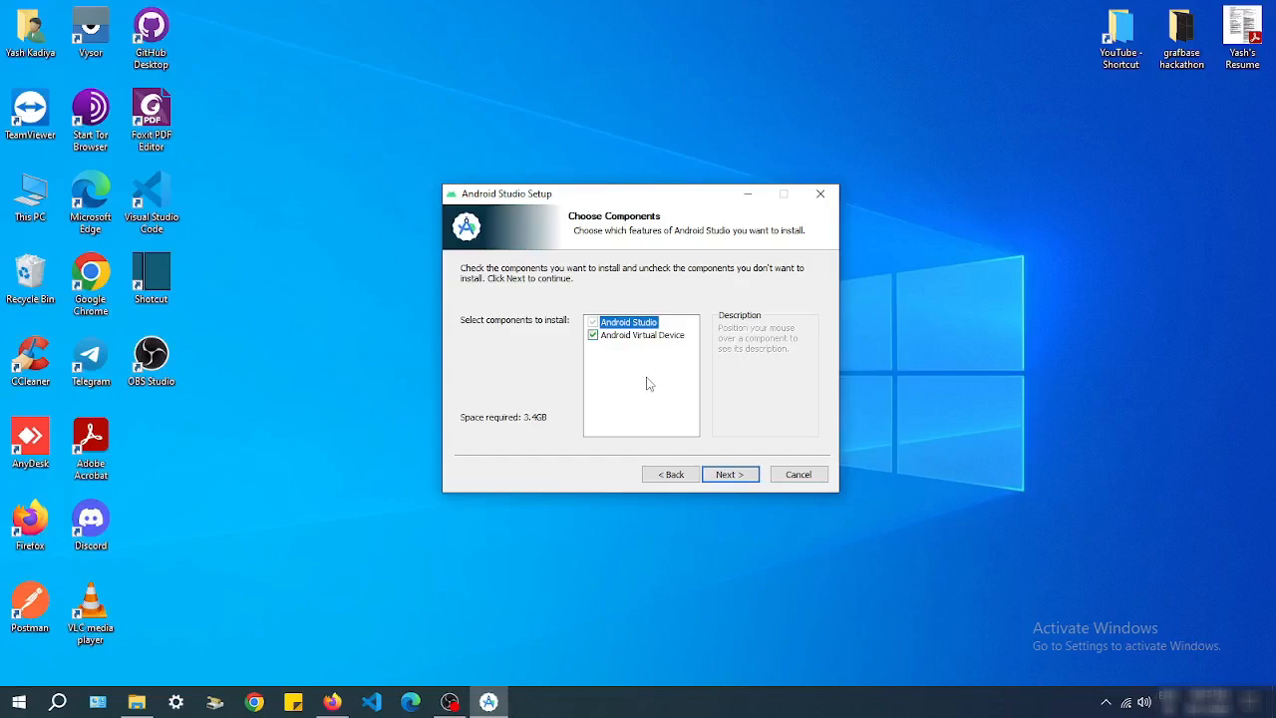
mouse_move(638, 327)
click(733, 476)
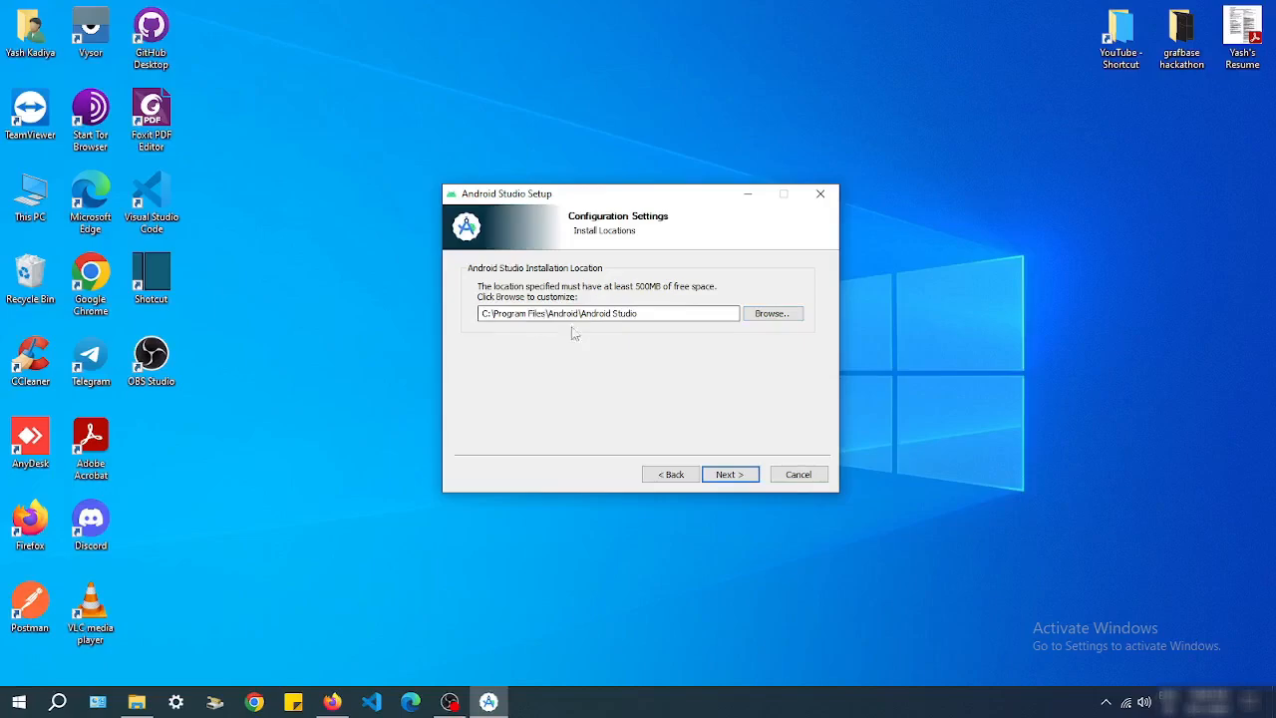
Step: Create a folder named Android Studio on Local Disk (D:) and use it as the installation location
click(768, 314)
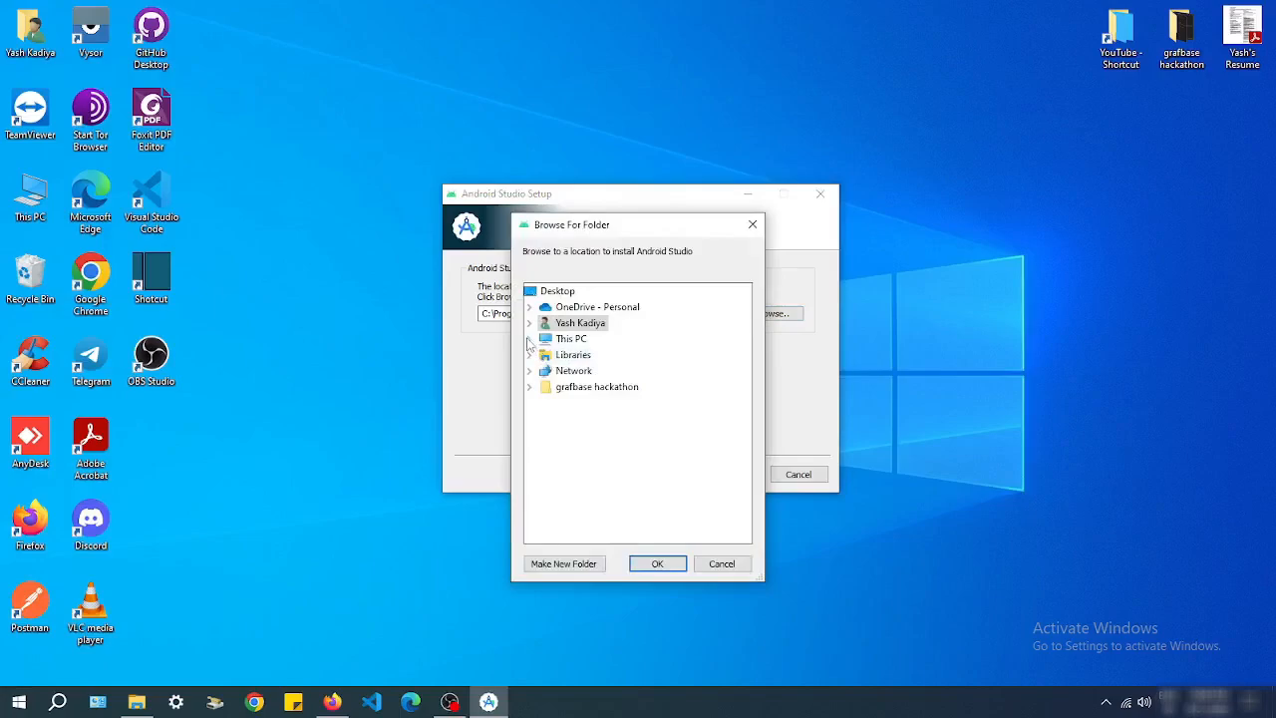
click(530, 339)
scroll(549, 448, down, 1)
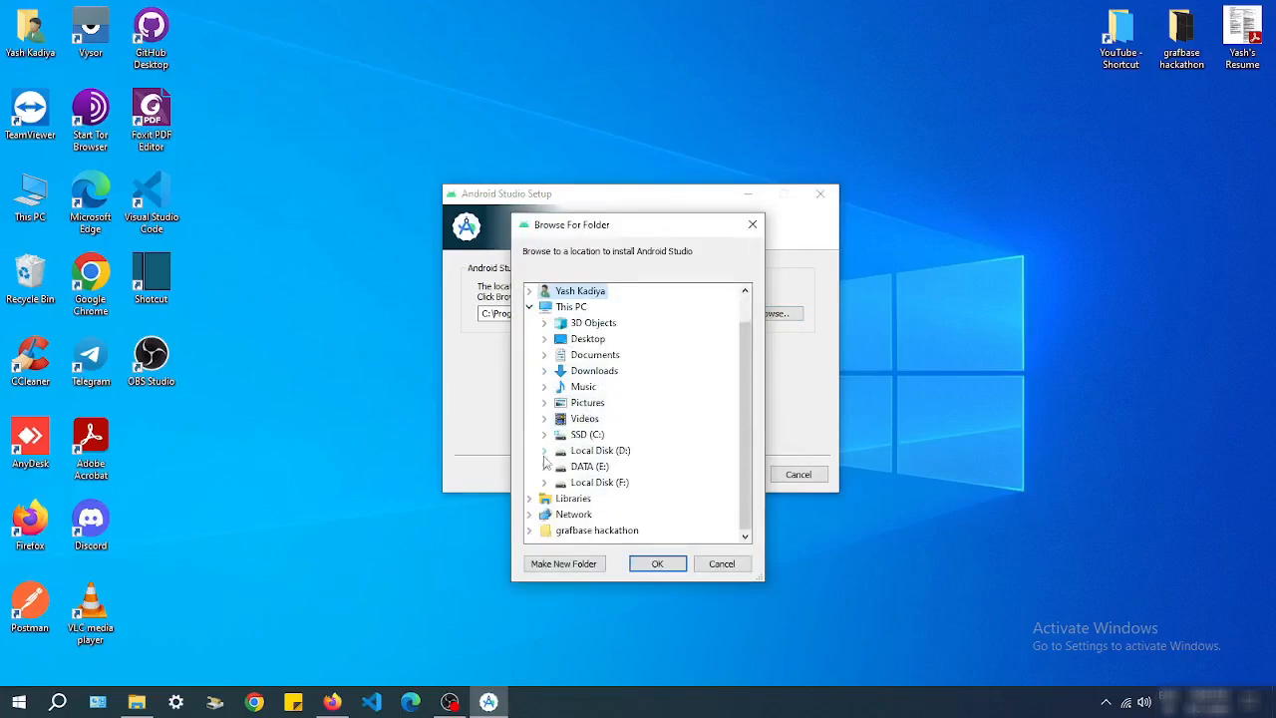
click(544, 450)
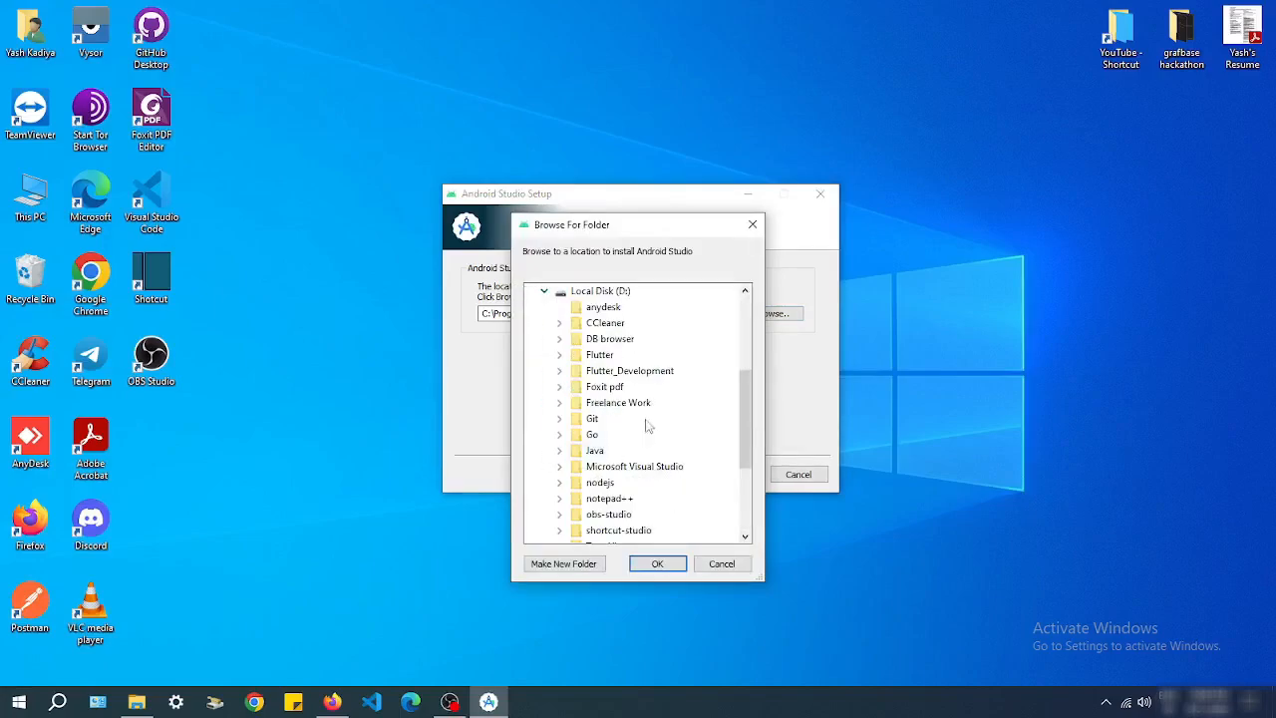
click(564, 564)
text(Android Studio)
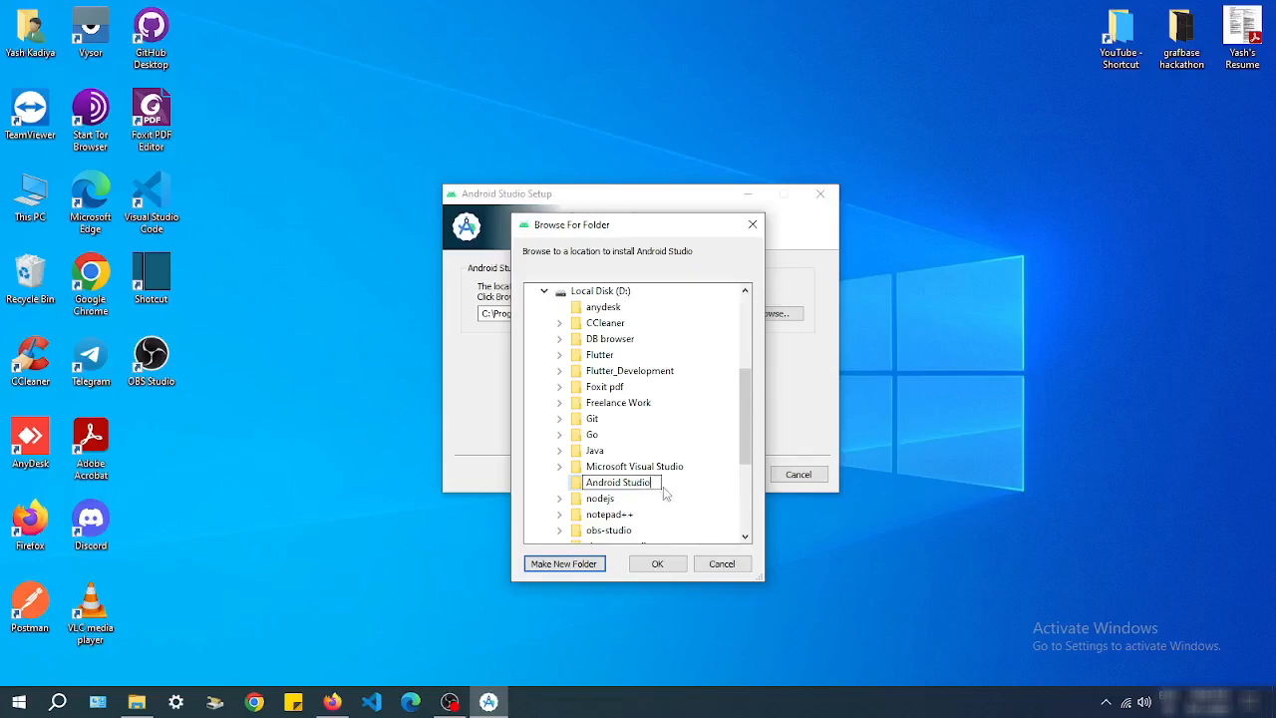
key(Return)
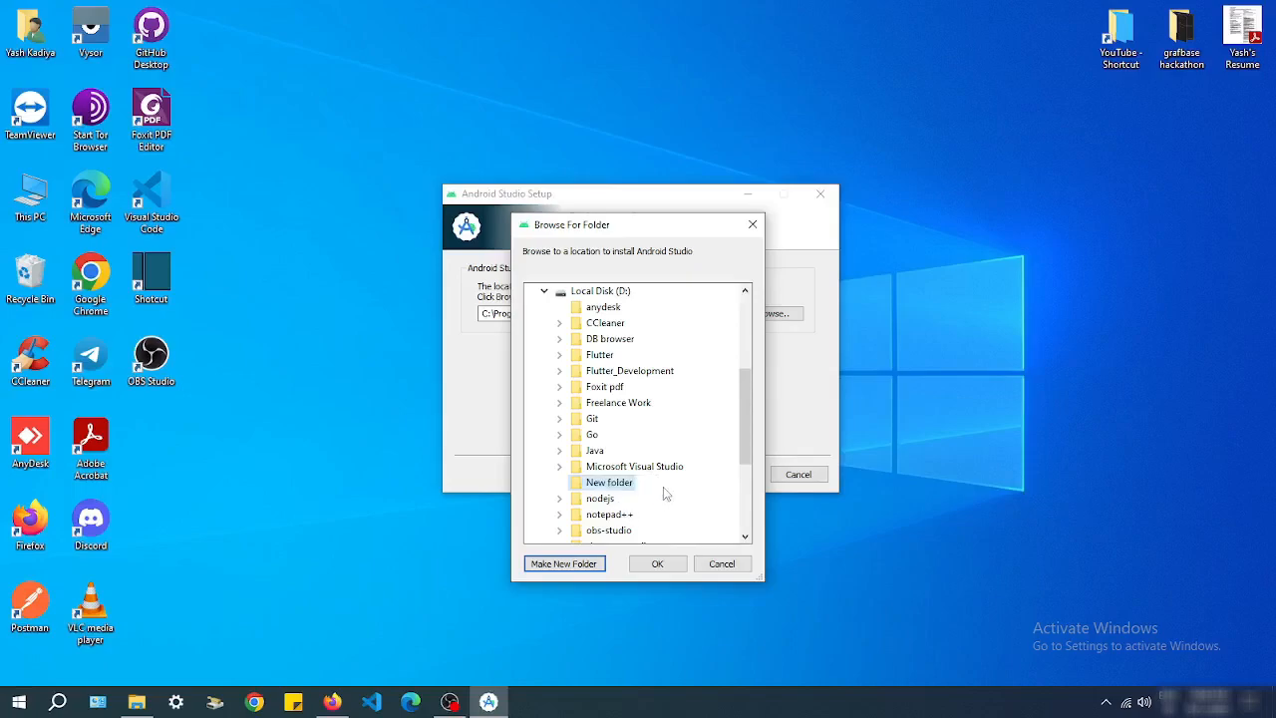
click(657, 563)
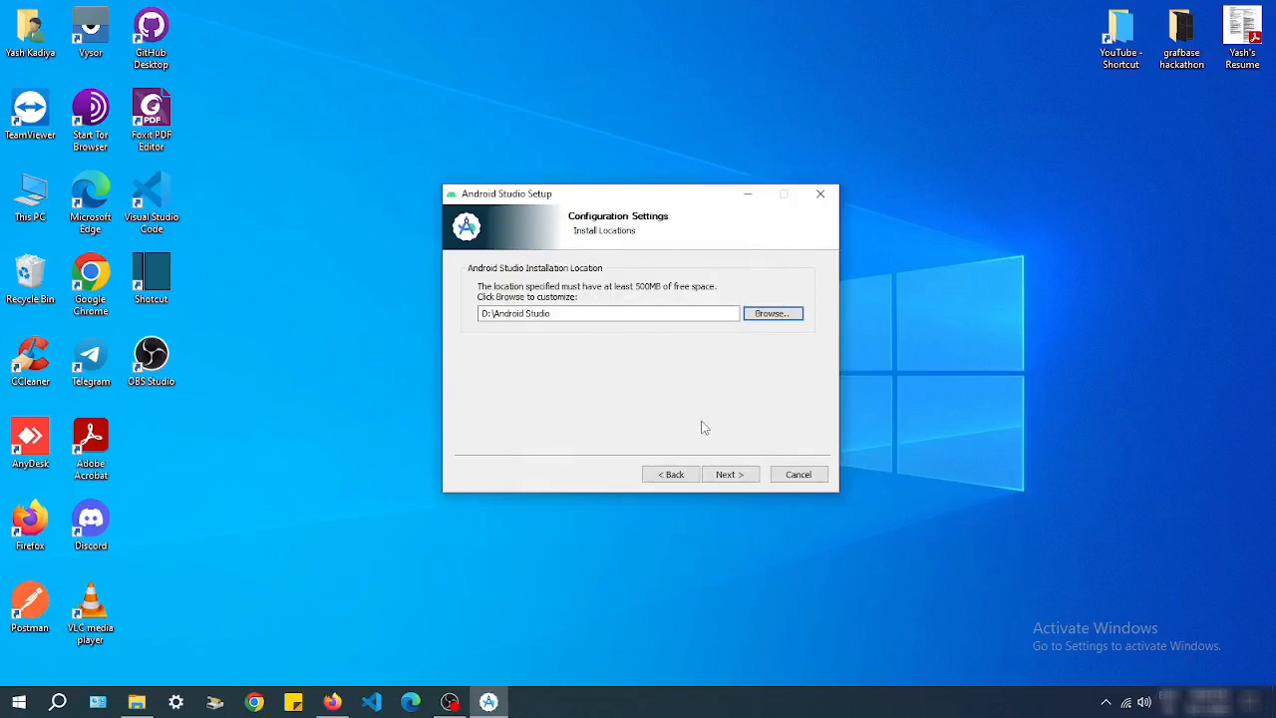
click(726, 474)
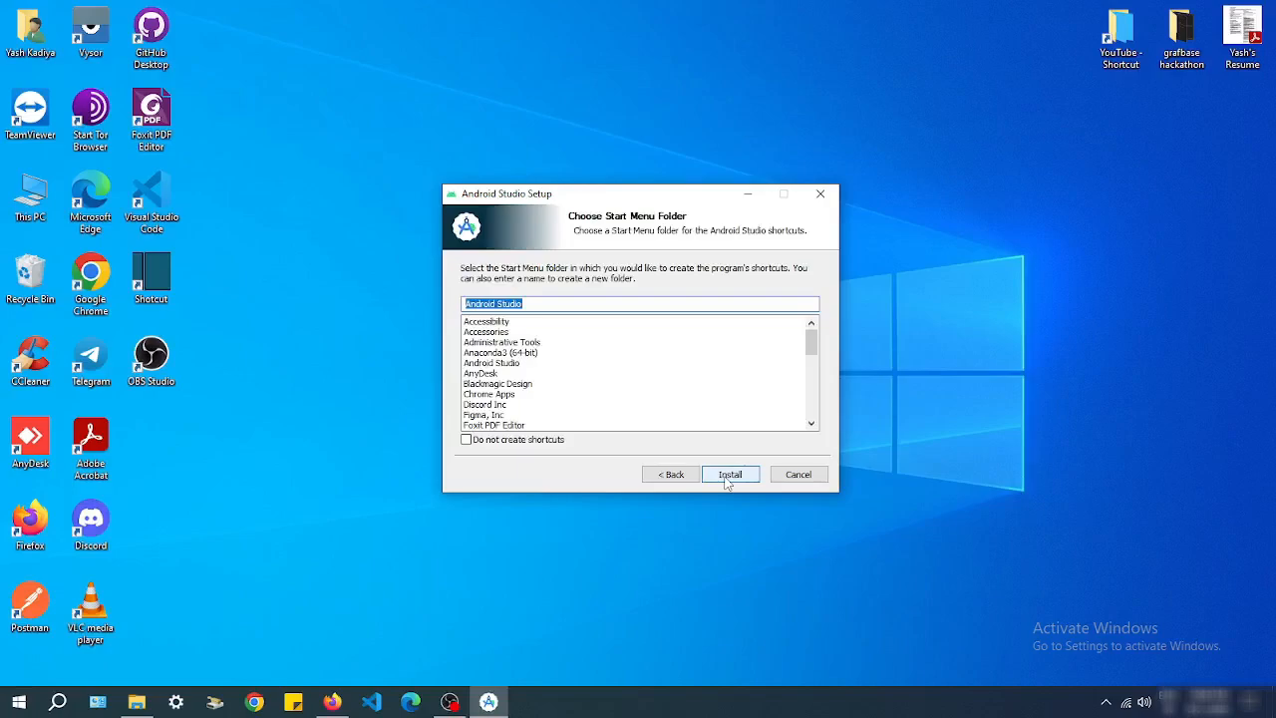
Step: Install with the Android Studio Start Menu folder and finish the setup with Start Android Studio enabled
click(729, 478)
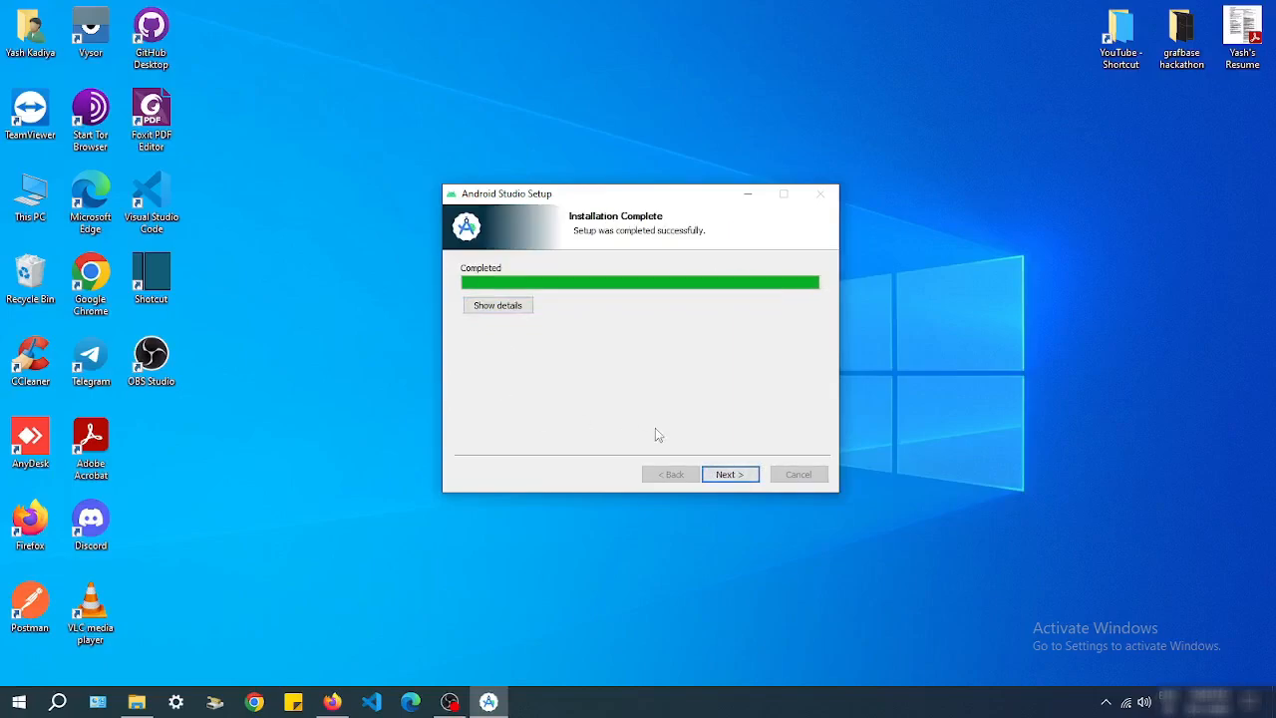
click(729, 475)
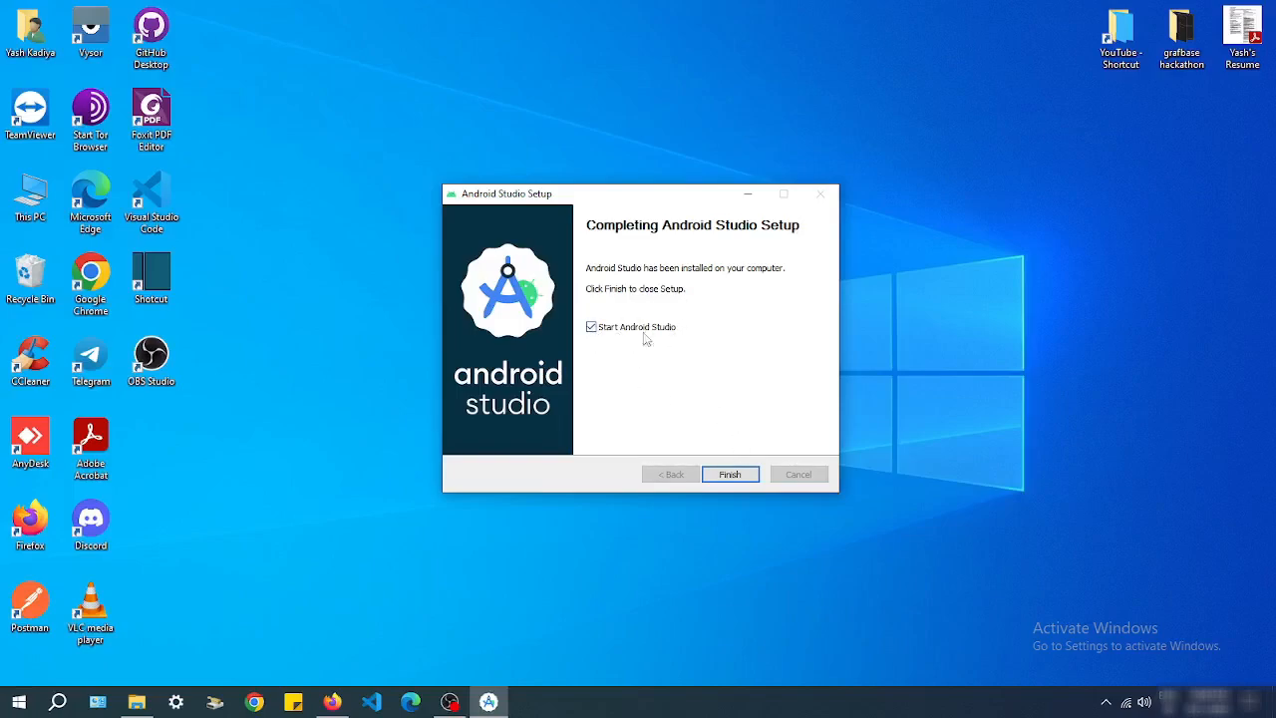
click(721, 479)
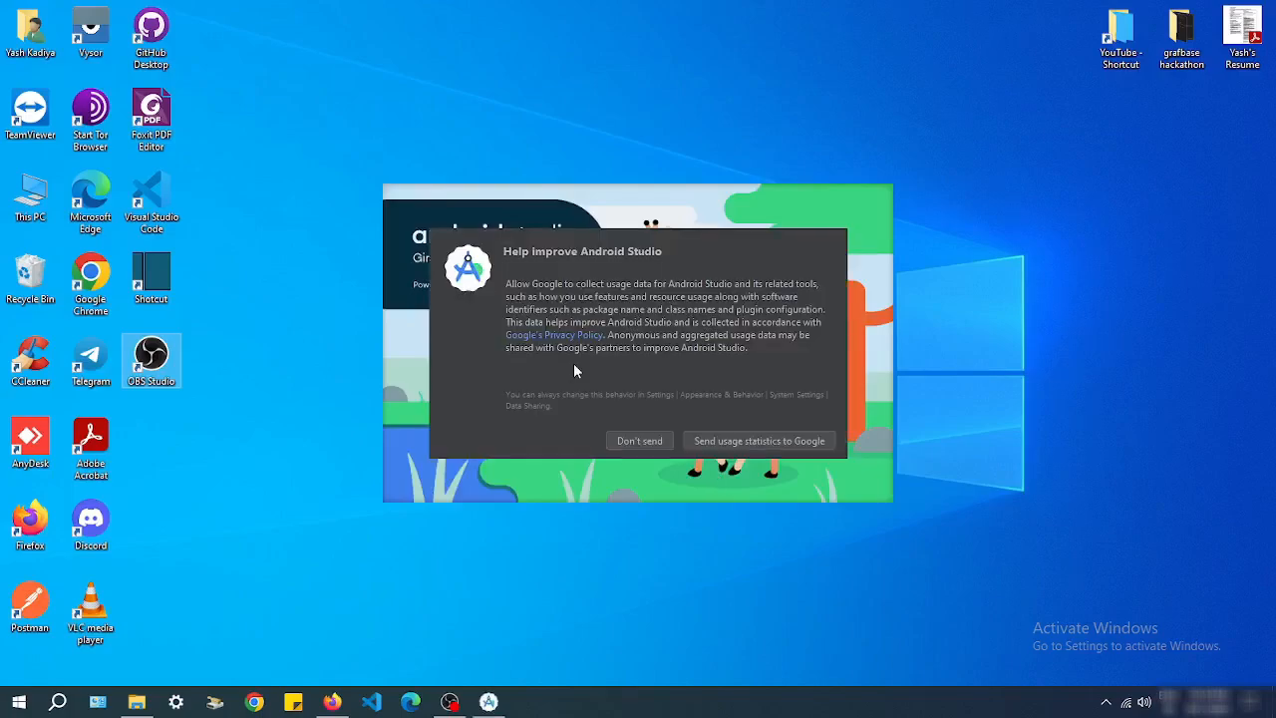
Step: Decline sending usage statistics to Google and continue past the missing SDK page to the SDK components setup
click(635, 439)
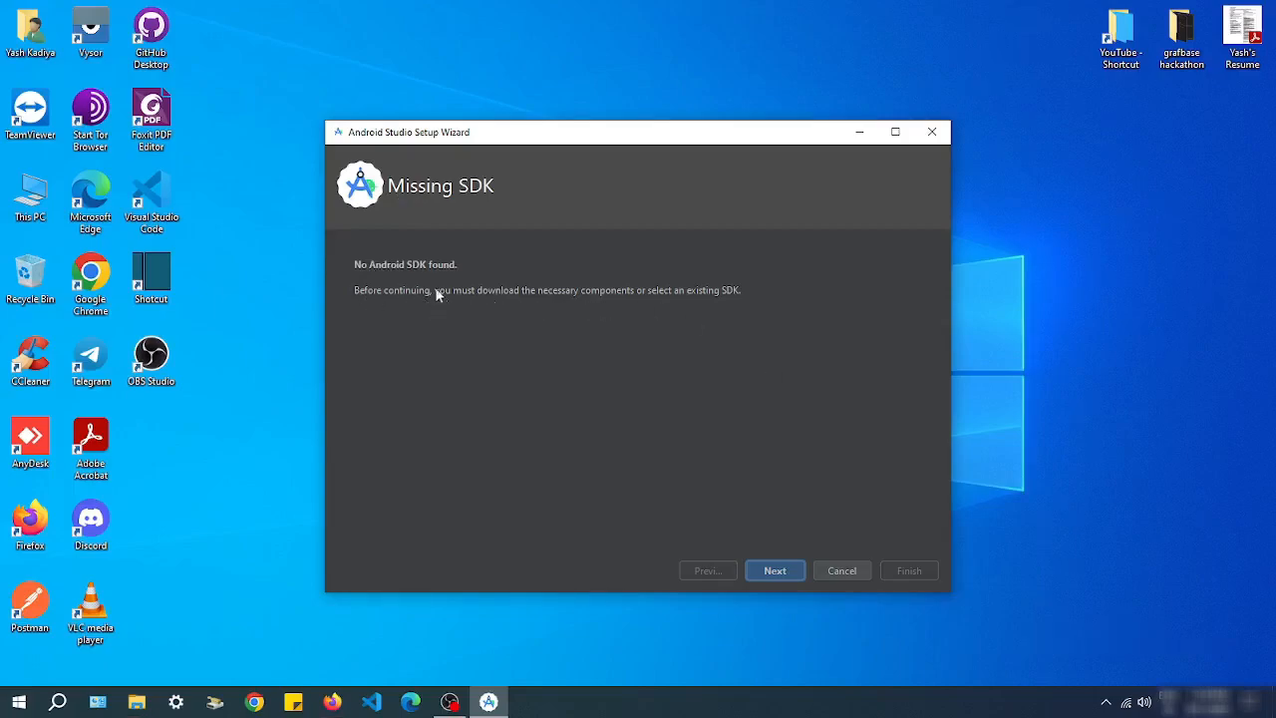
click(760, 575)
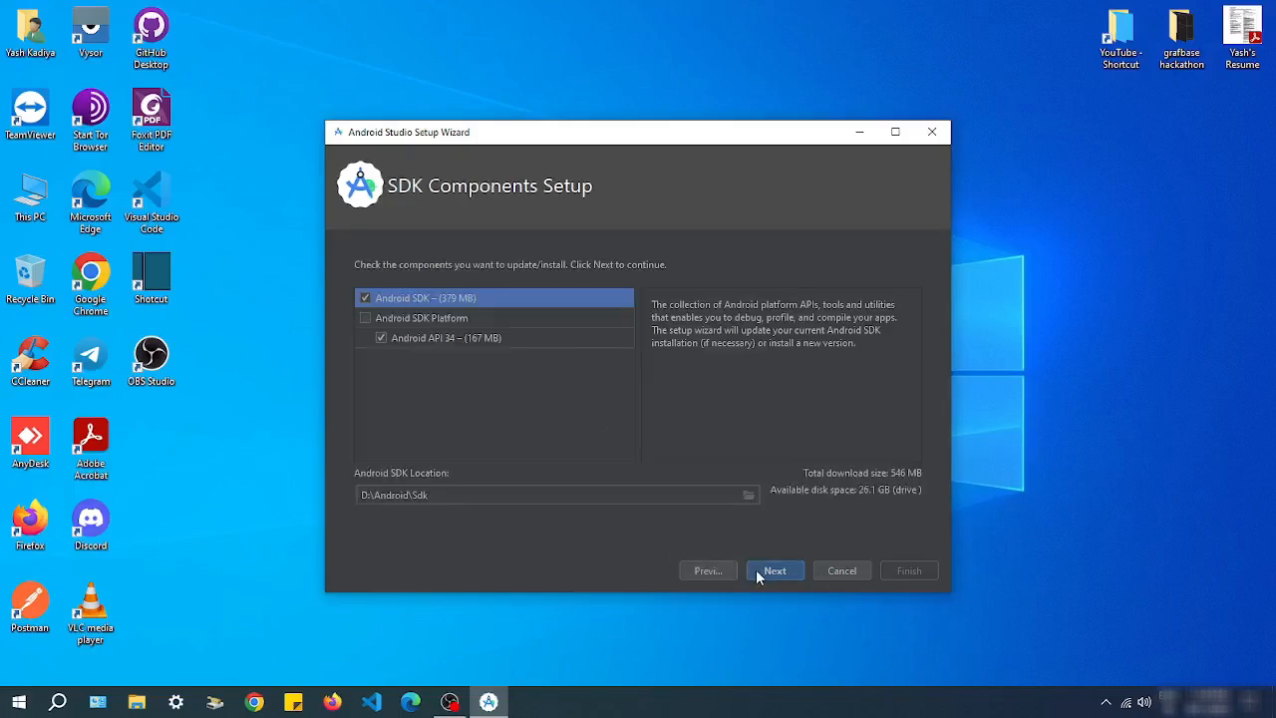
click(436, 495)
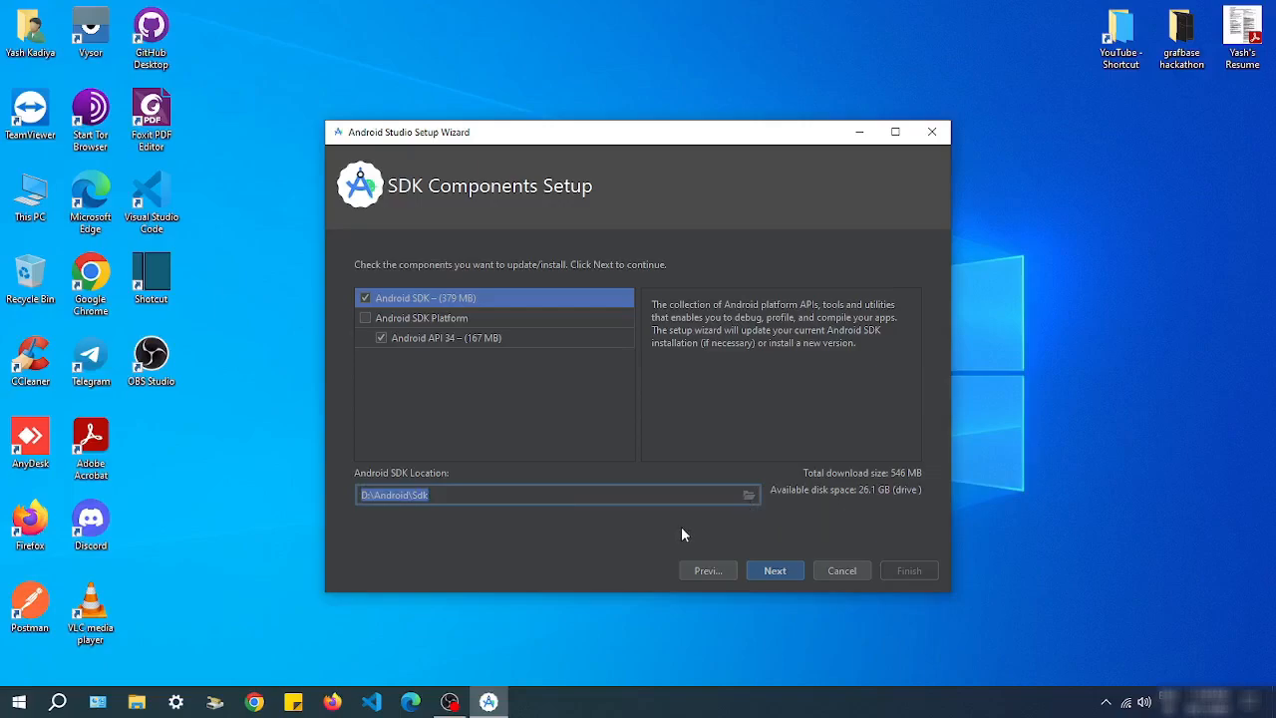
click(748, 496)
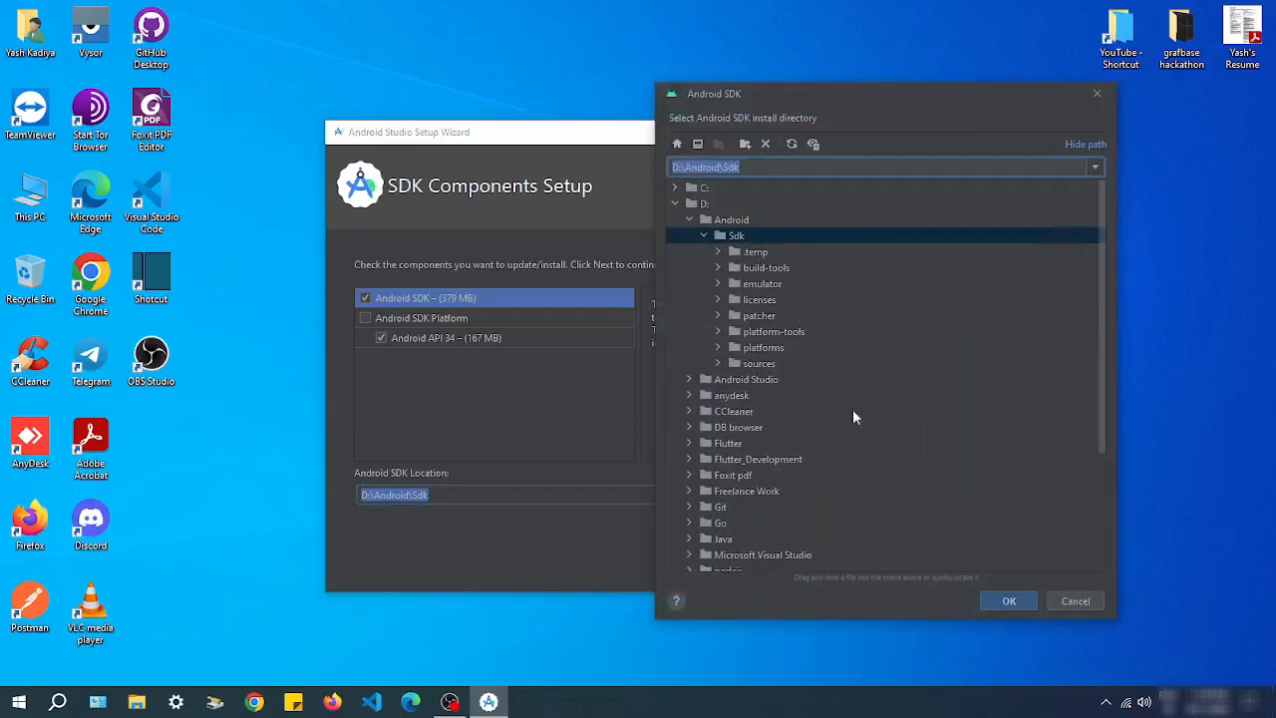
click(1076, 603)
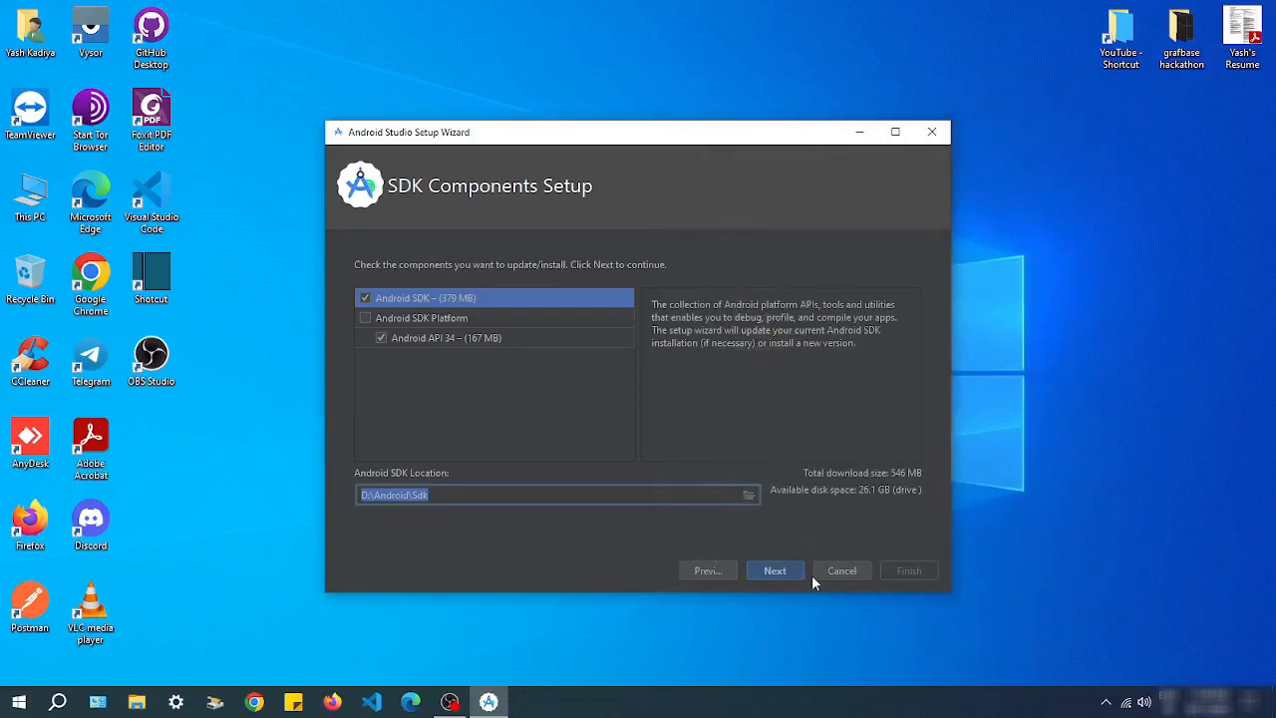
Step: Accept the Android SDK and API 34 components at D:\Android\Sdk and review the settings and components to download
click(773, 569)
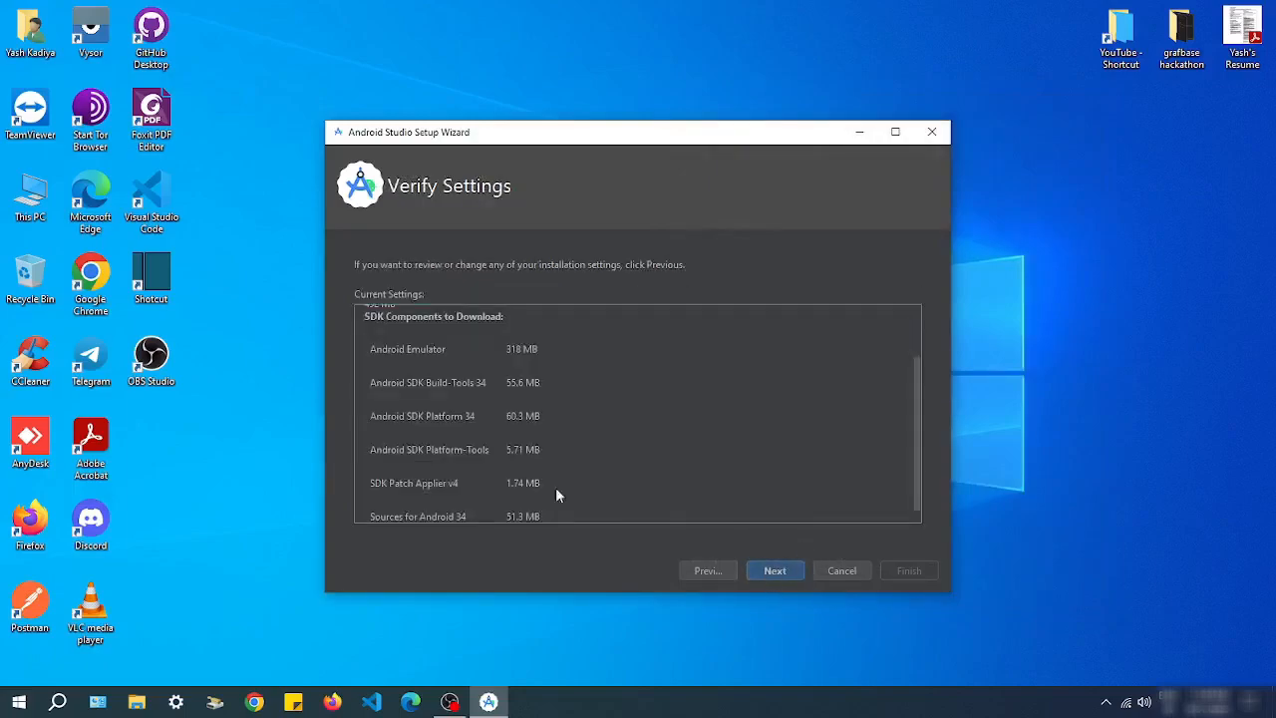
scroll(432, 466, up, 3)
scroll(409, 423, down, 2)
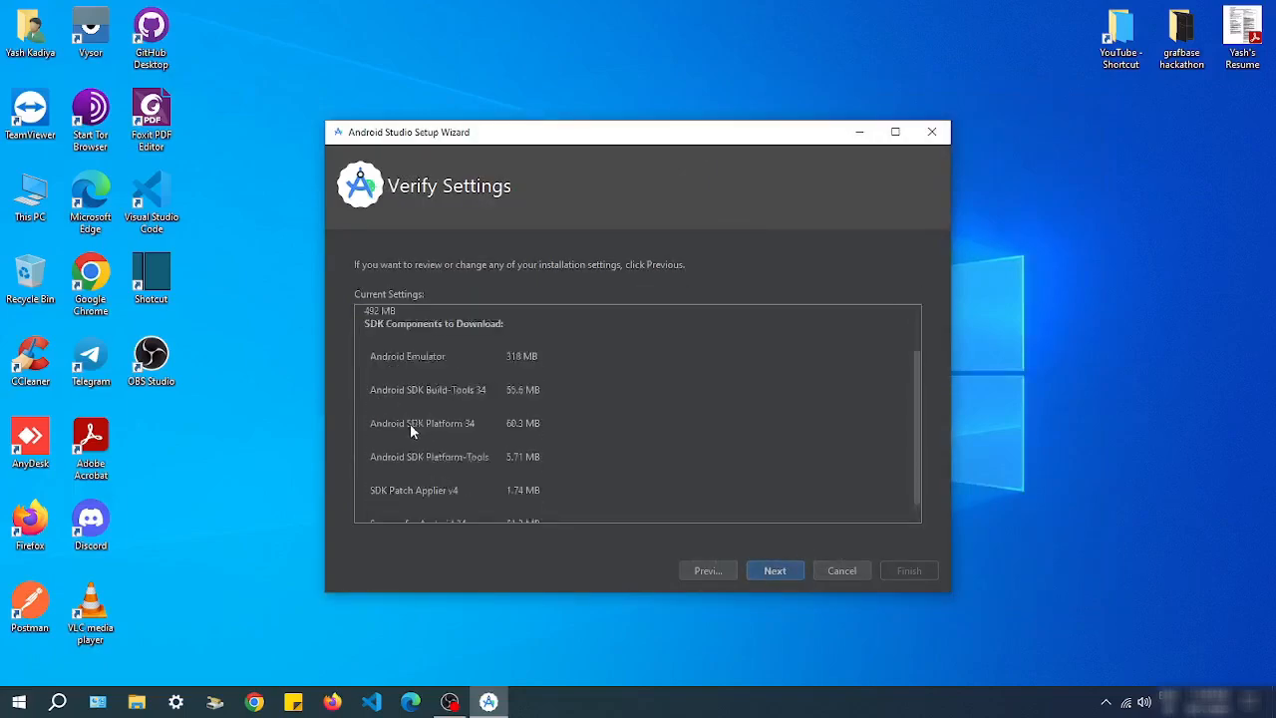
scroll(415, 423, down, 1)
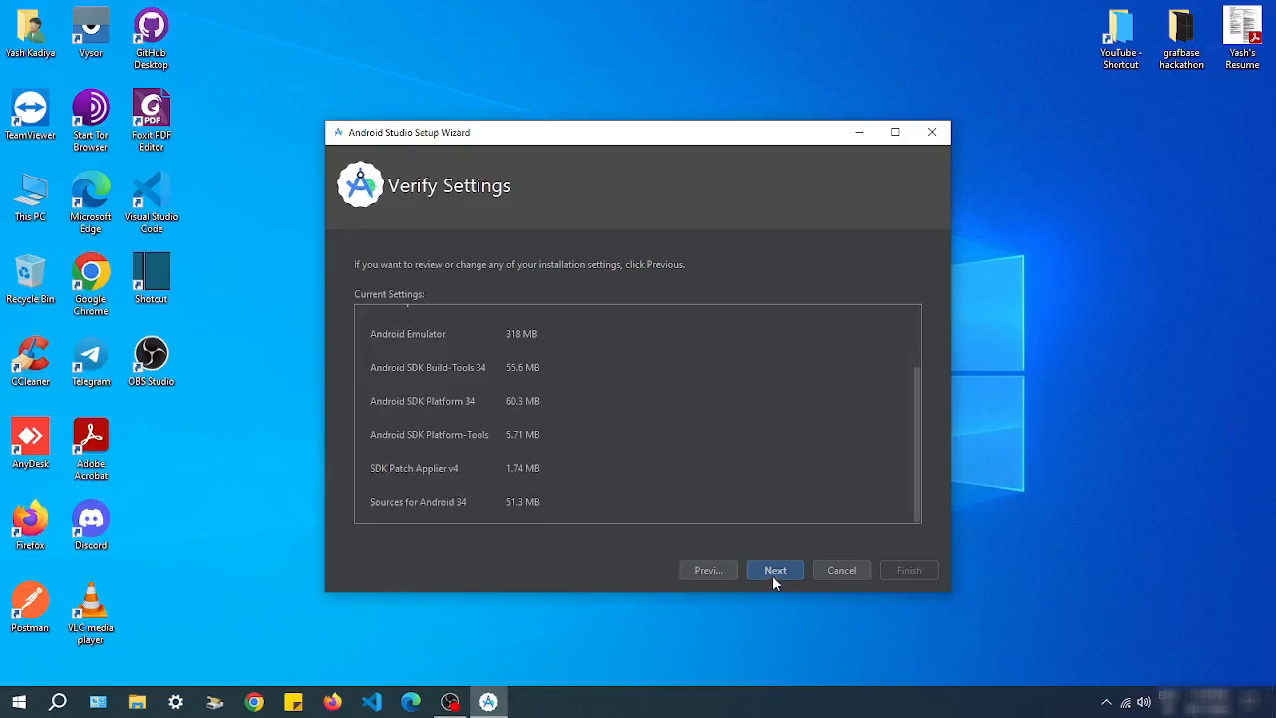
scroll(464, 465, up, 2)
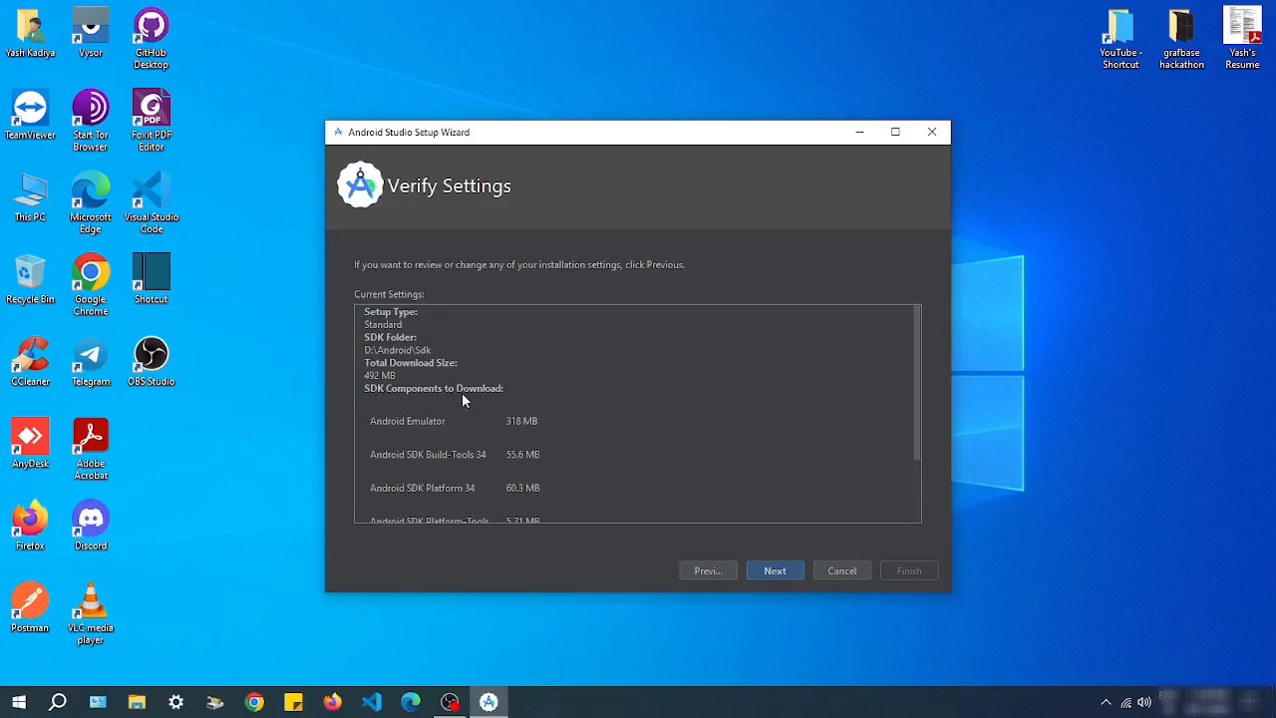
Step: Confirm the verified settings, accept the android-sdk-license and start downloading the SDK components
click(775, 573)
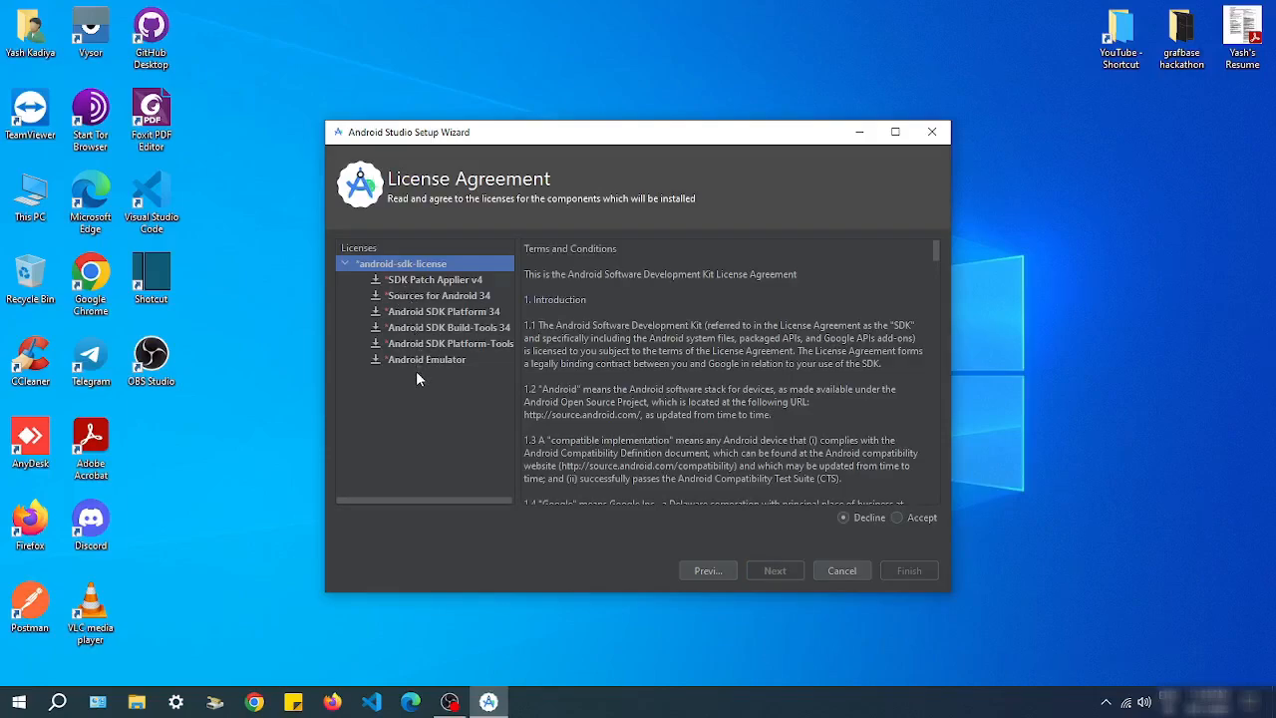
click(896, 517)
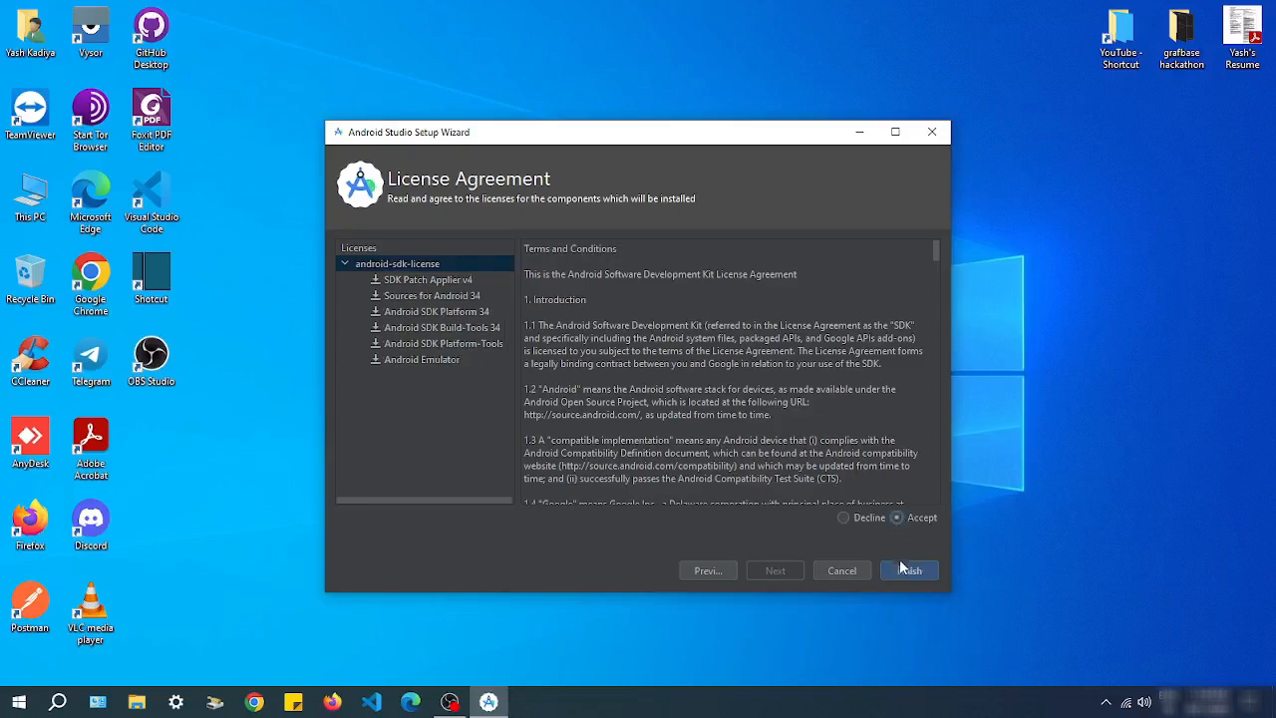
click(894, 576)
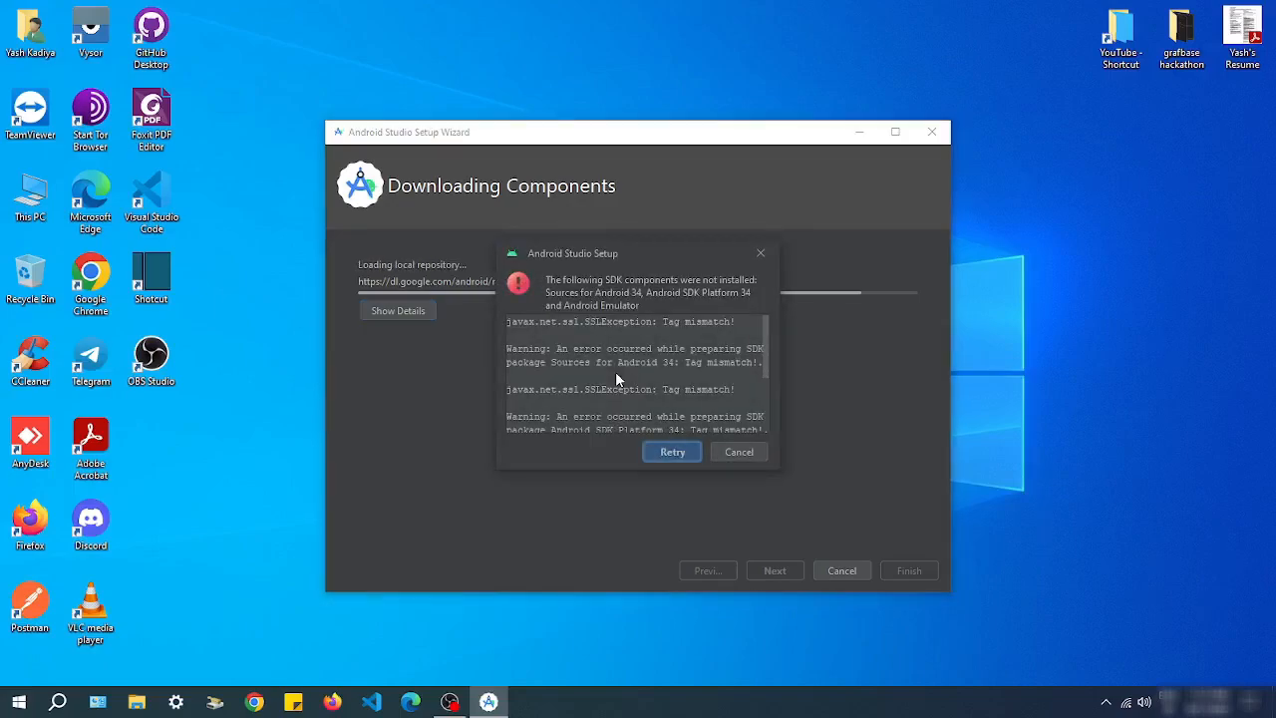
Step: Retry the download of the SDK components that were not installed, including the Android Emulator
click(659, 454)
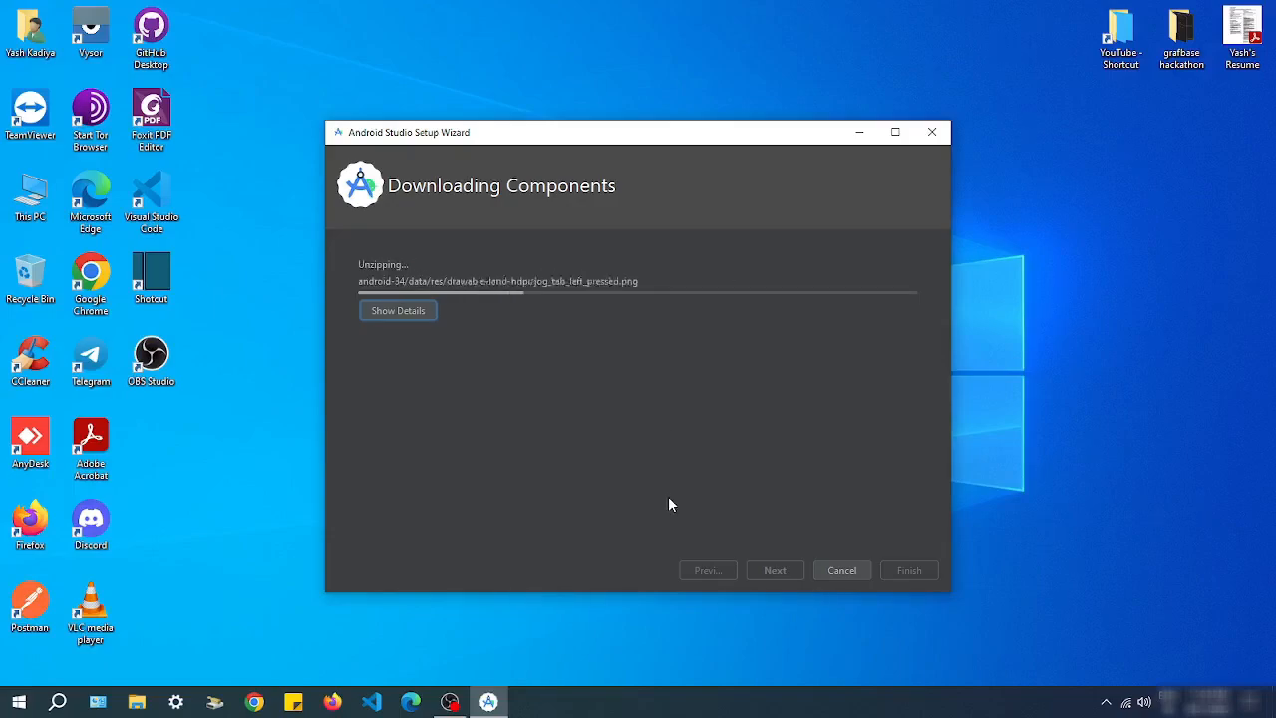
click(655, 430)
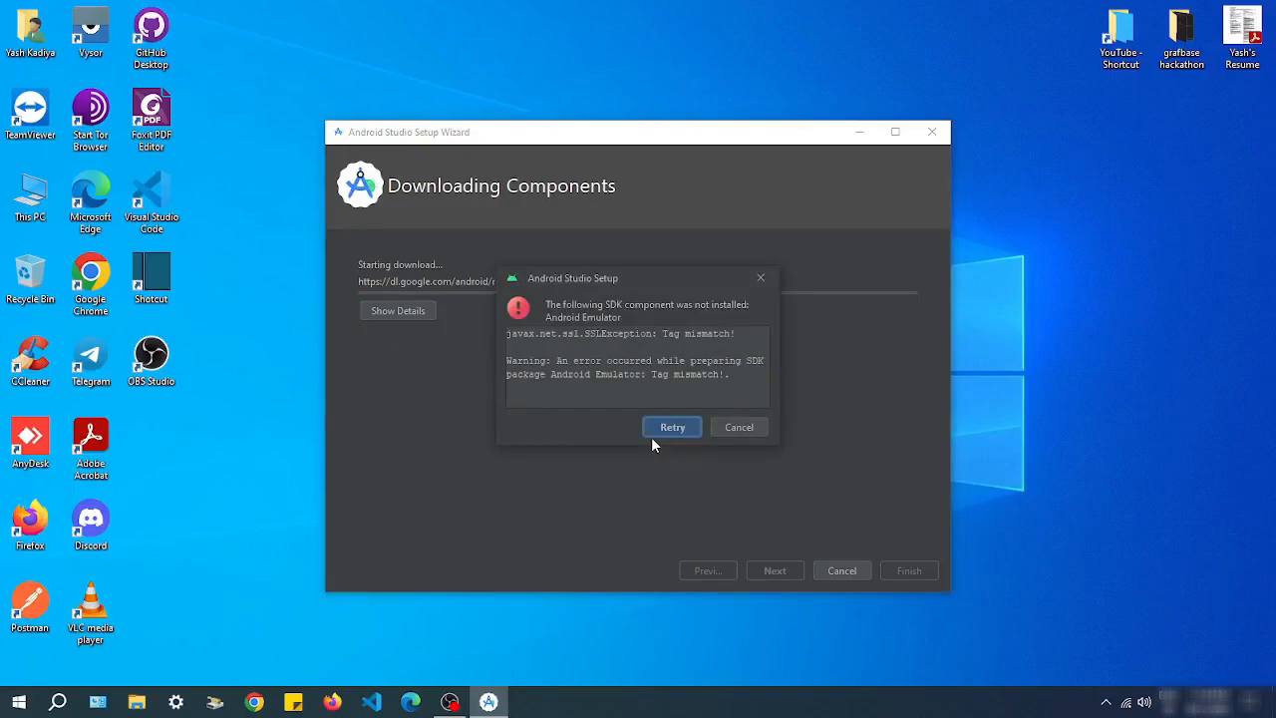
click(656, 430)
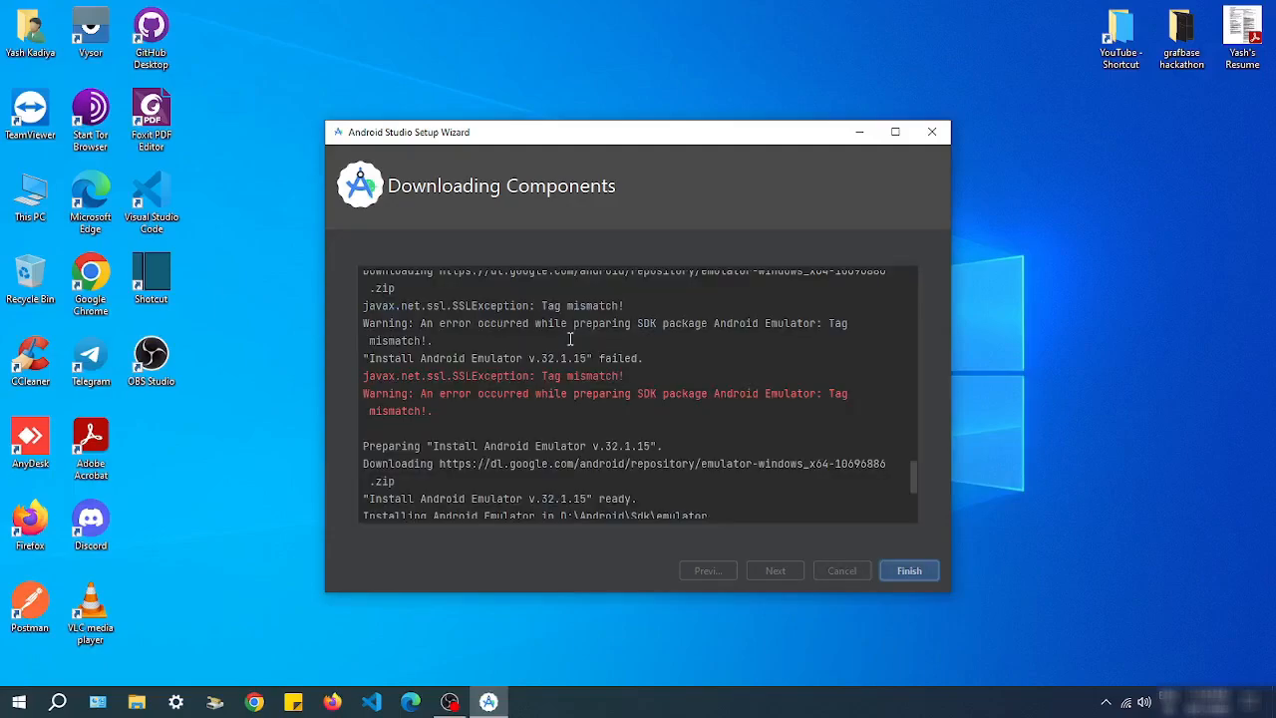
Step: Review the end of the SDK component download log and finish the setup wizard
scroll(606, 406, down, 3)
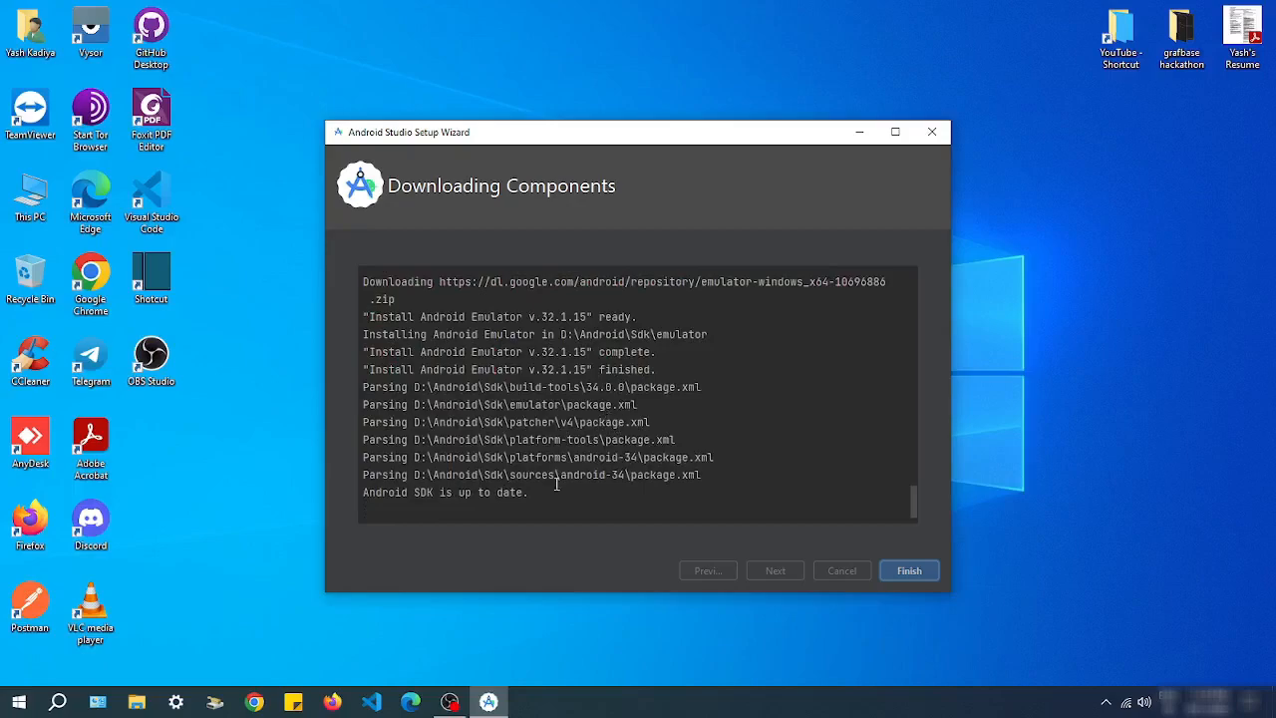
drag(551, 493, 359, 495)
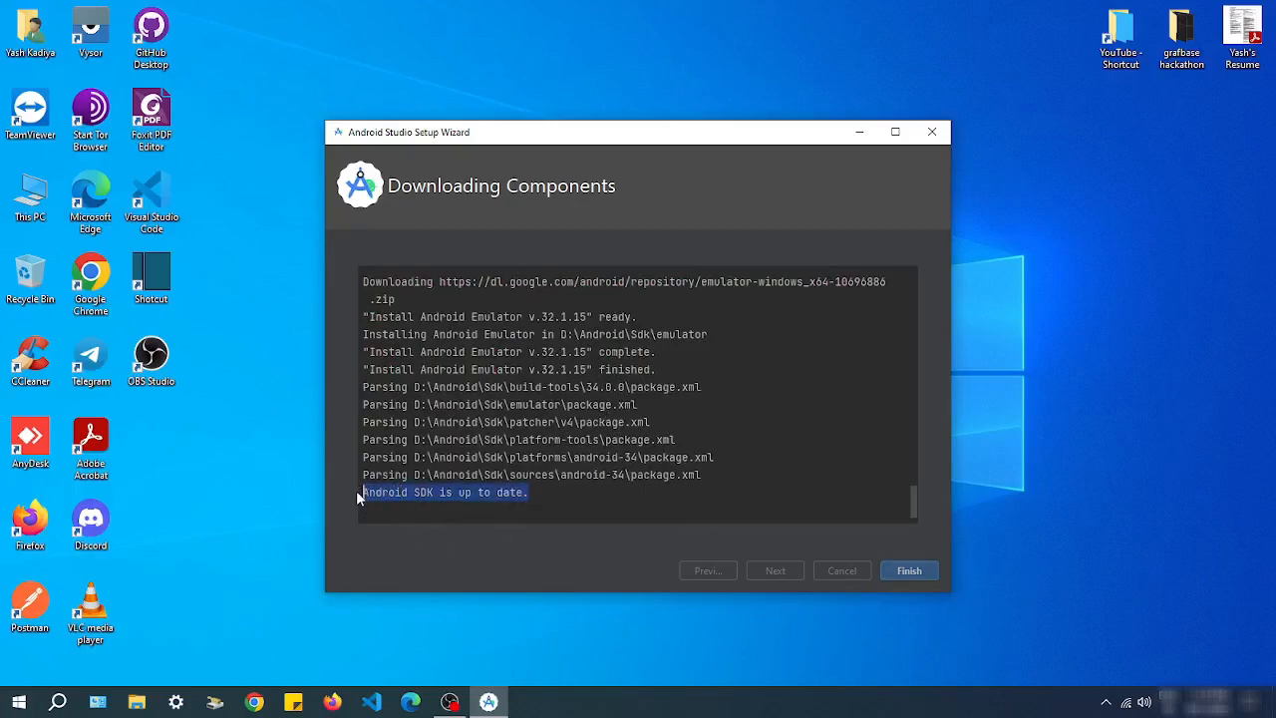
click(616, 508)
click(905, 570)
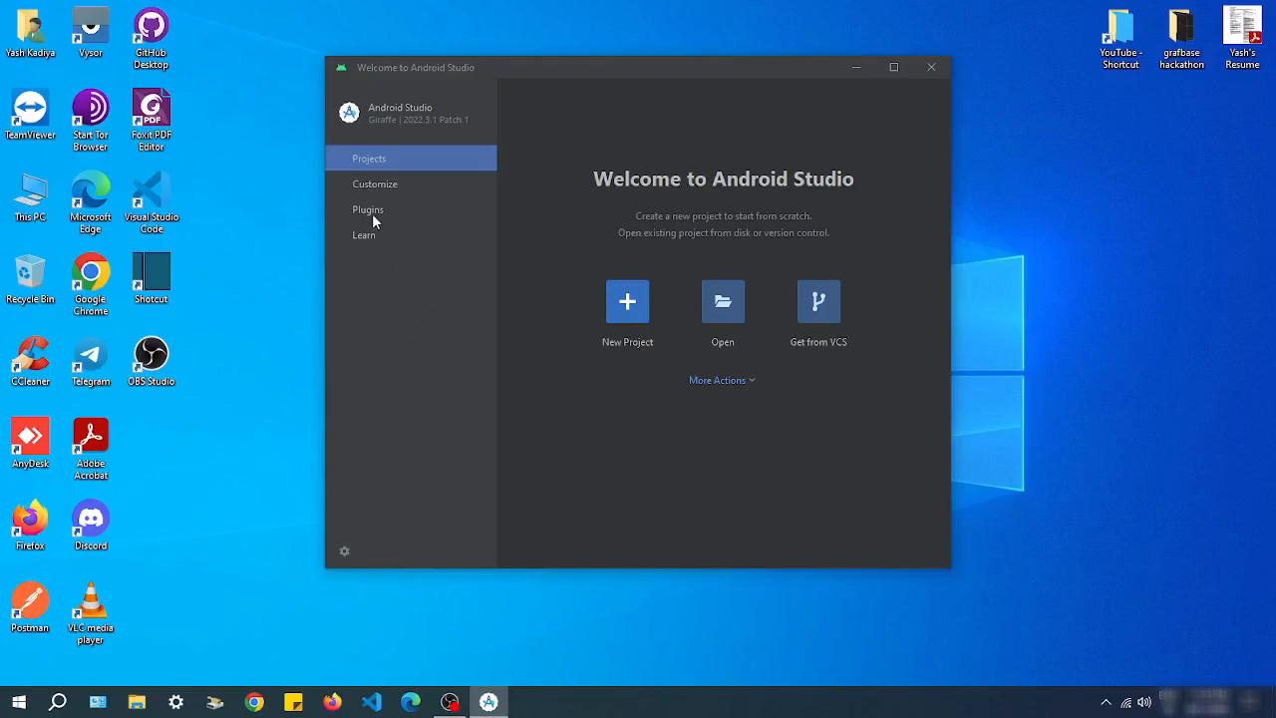
Step: Install the Flutter plugin from the plugin marketplace, retrying failed downloads, and restart the IDE to apply it
click(404, 212)
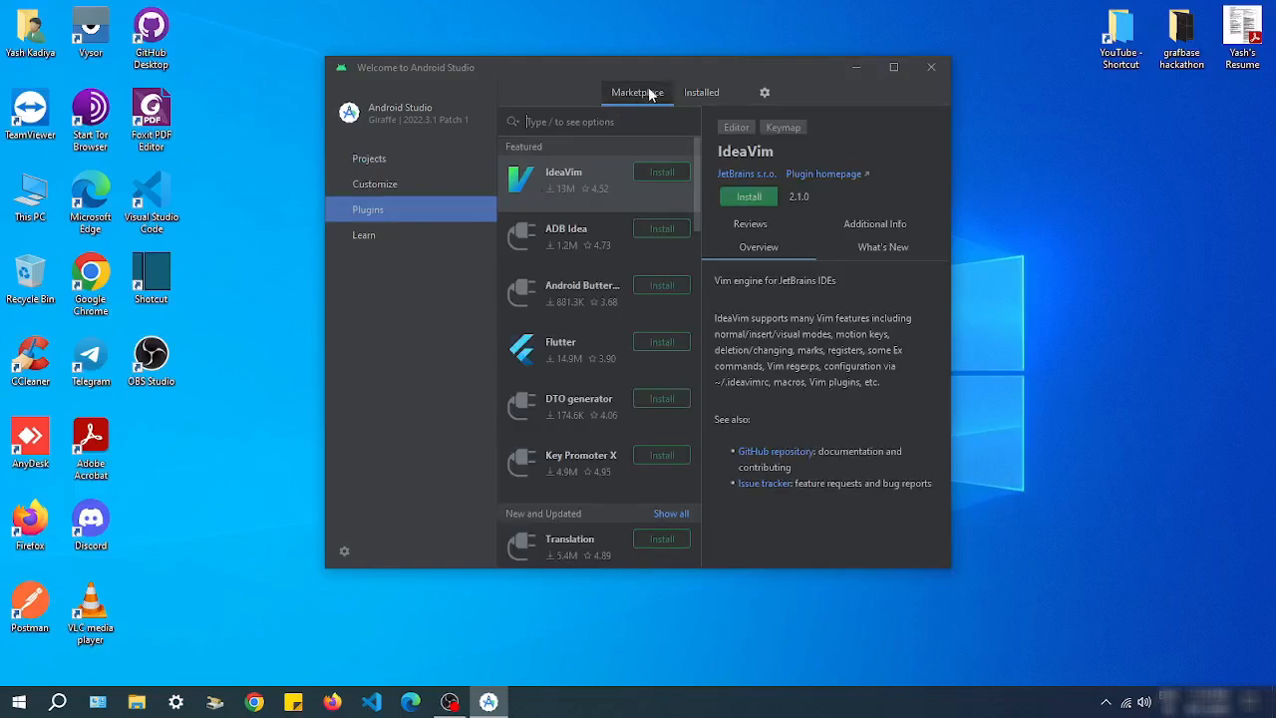
click(660, 344)
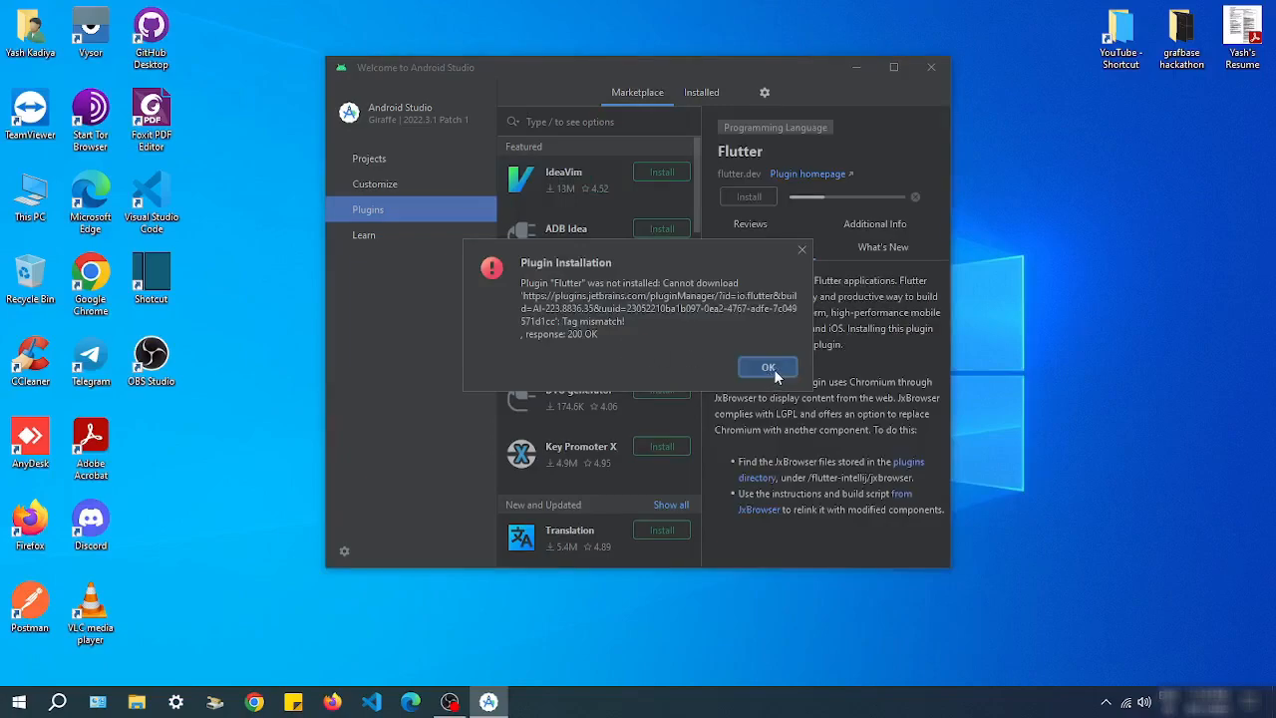
click(773, 369)
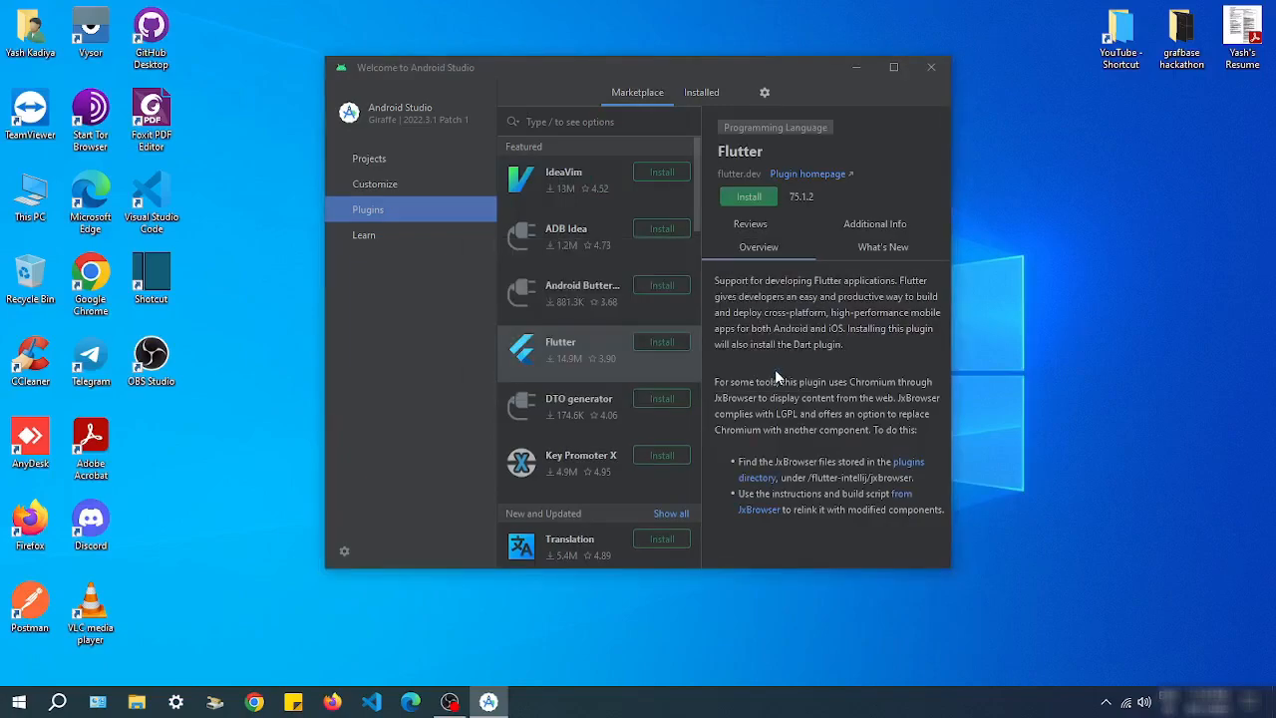
click(745, 199)
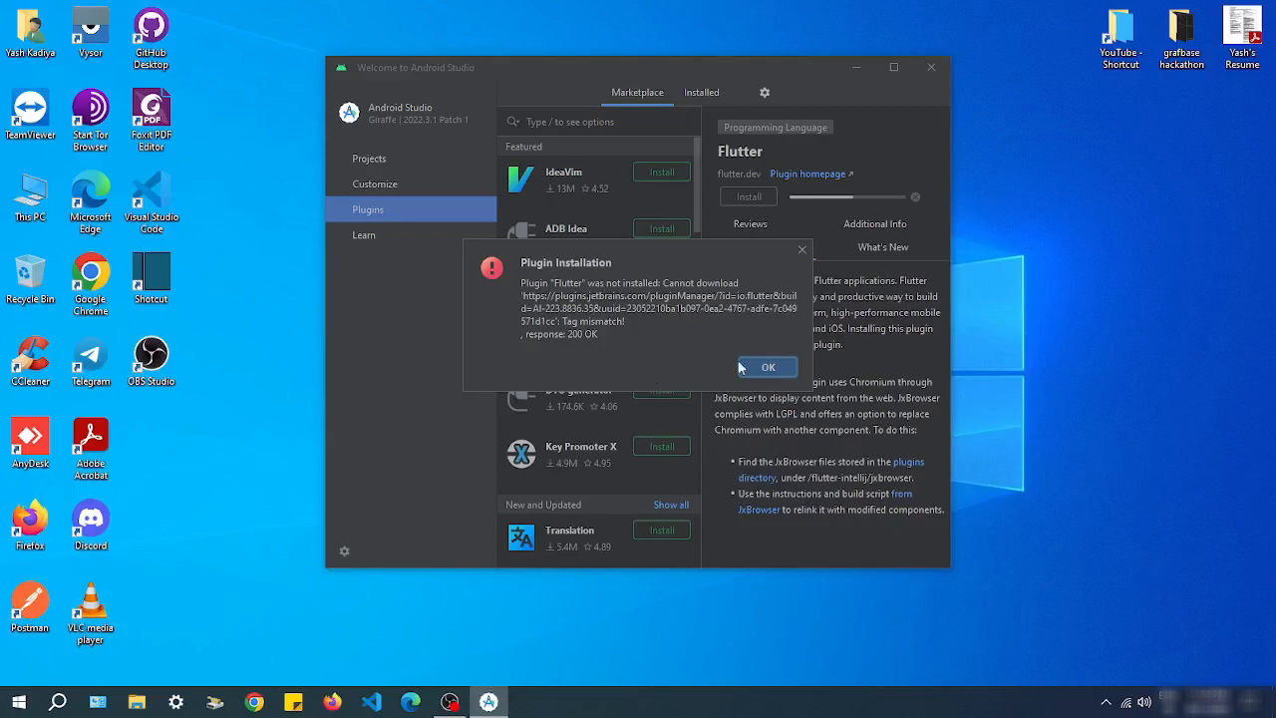
click(767, 369)
click(666, 338)
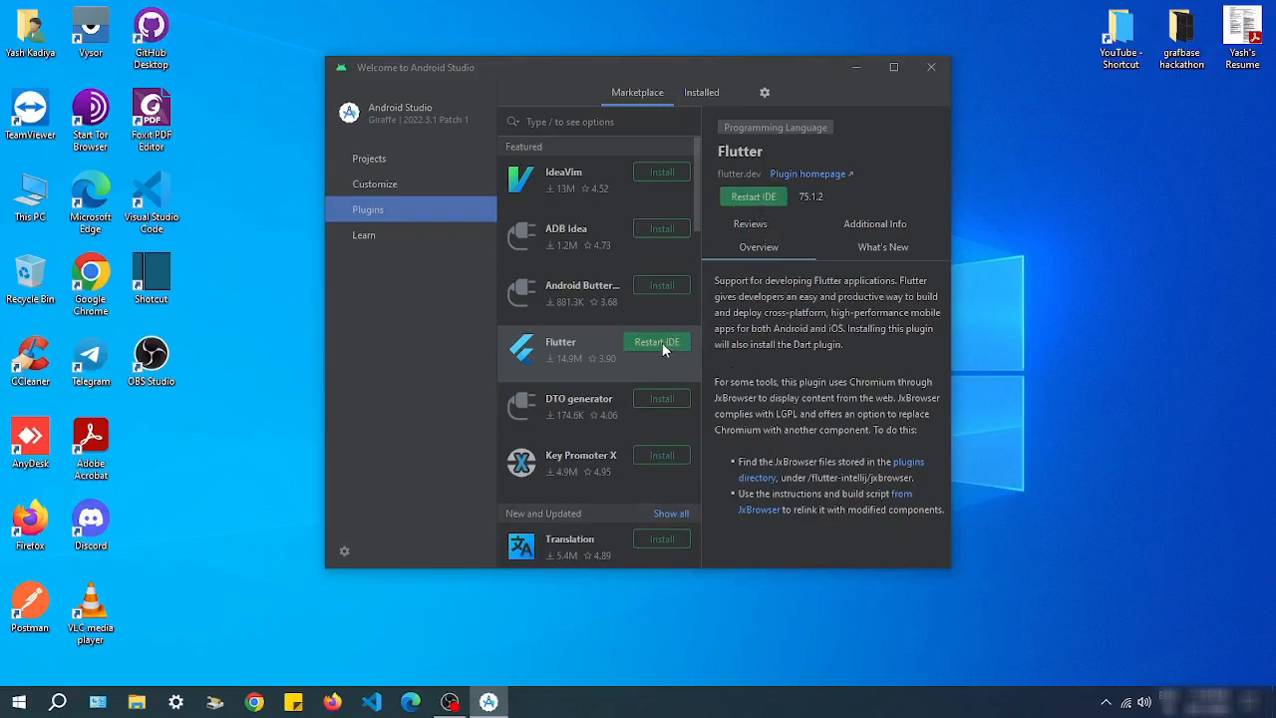
click(645, 342)
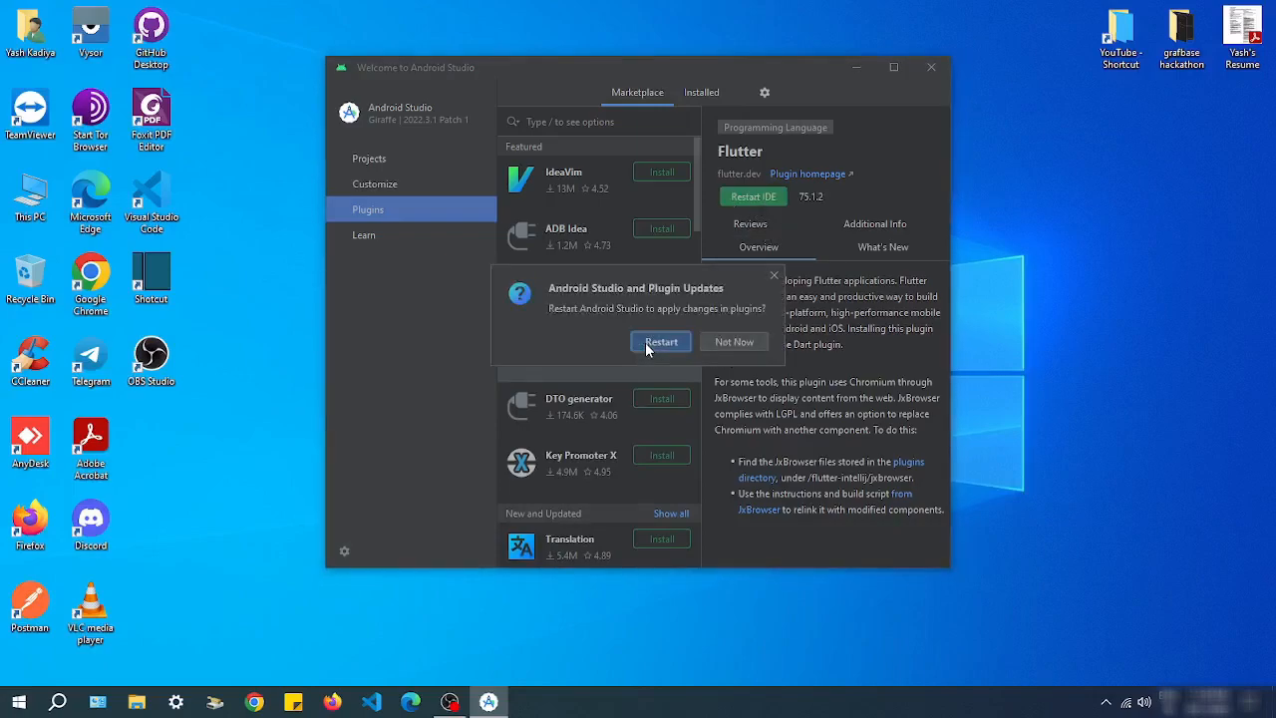
click(661, 344)
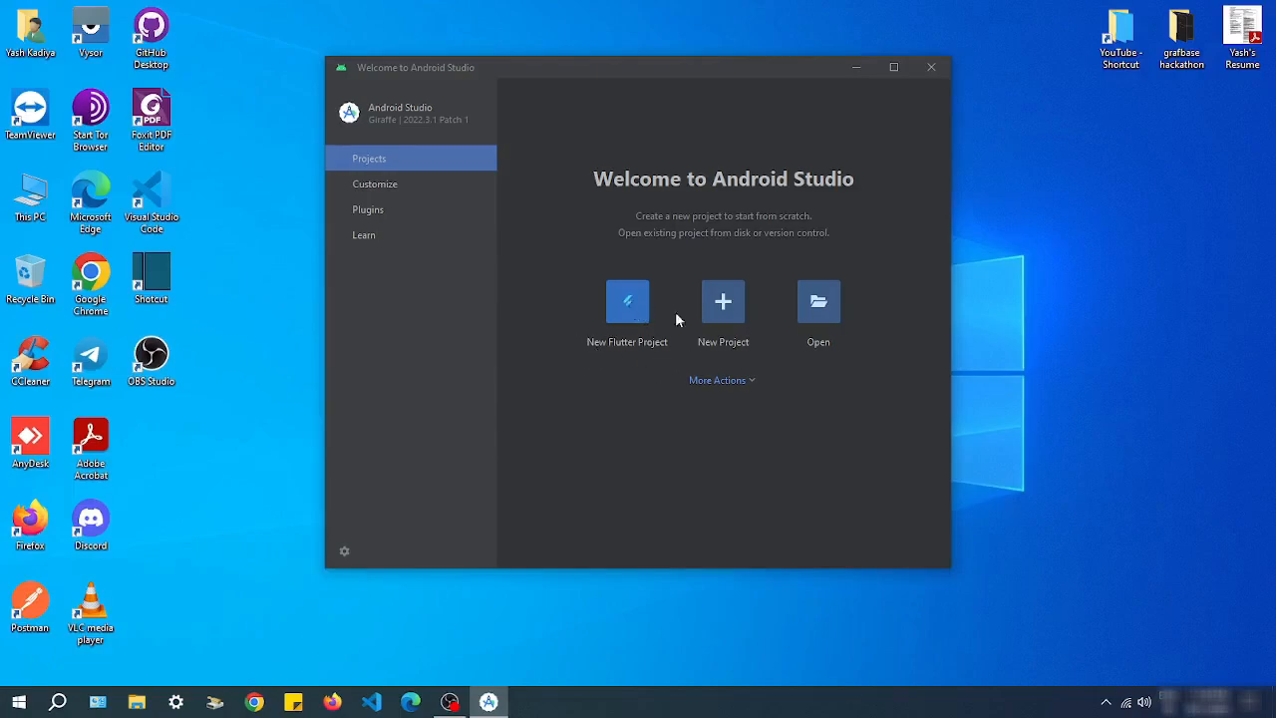
Step: Search the plugin marketplace for "dart" to check the Dart plugin's status, and return to the projects page
click(369, 210)
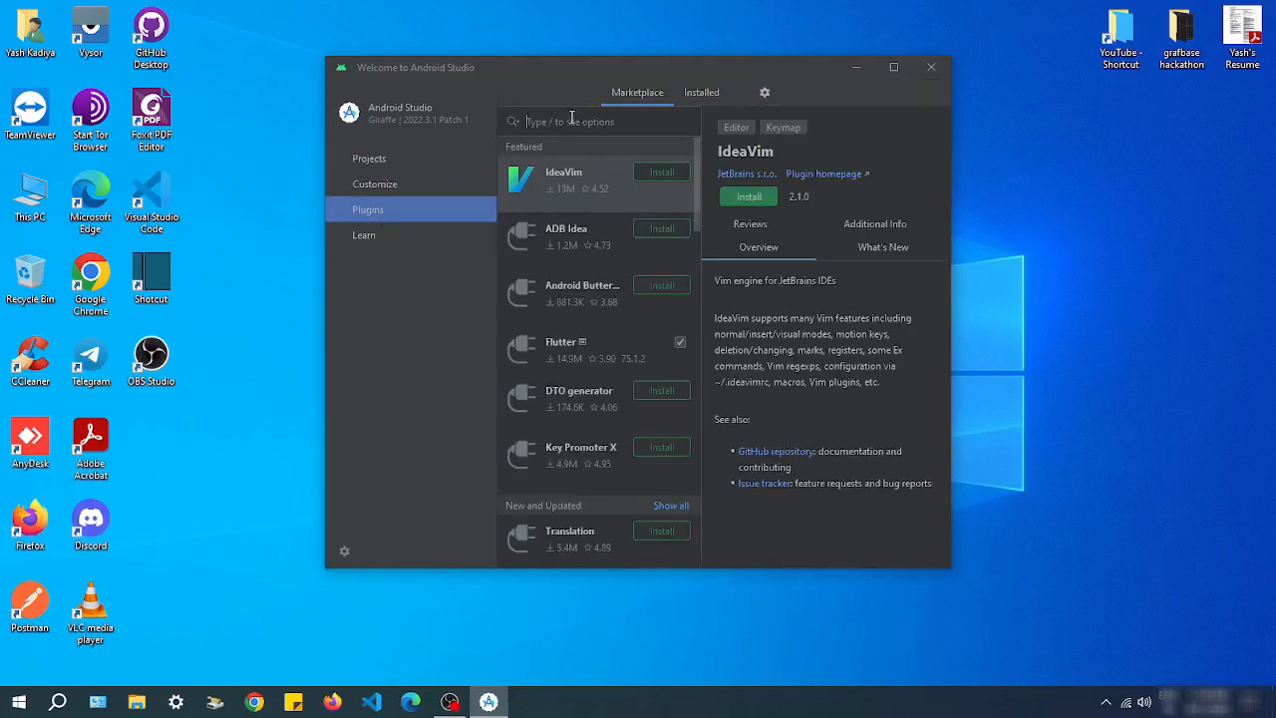
text(dart)
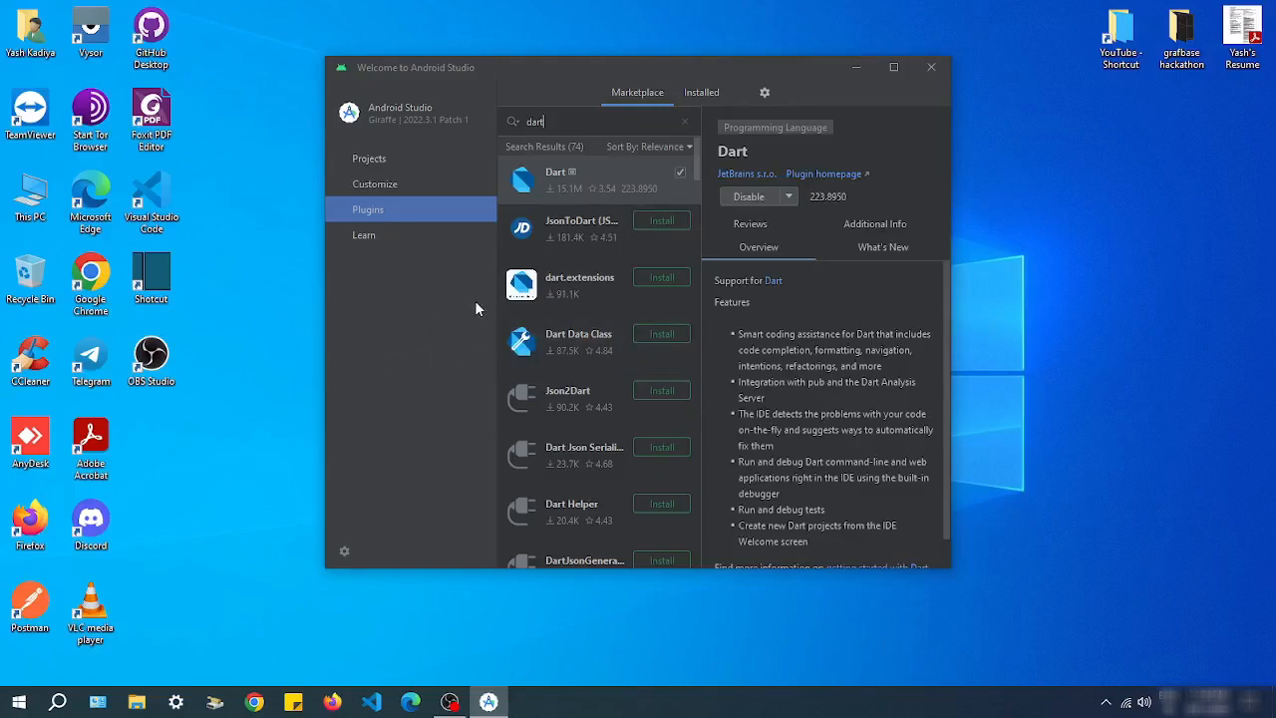
click(376, 163)
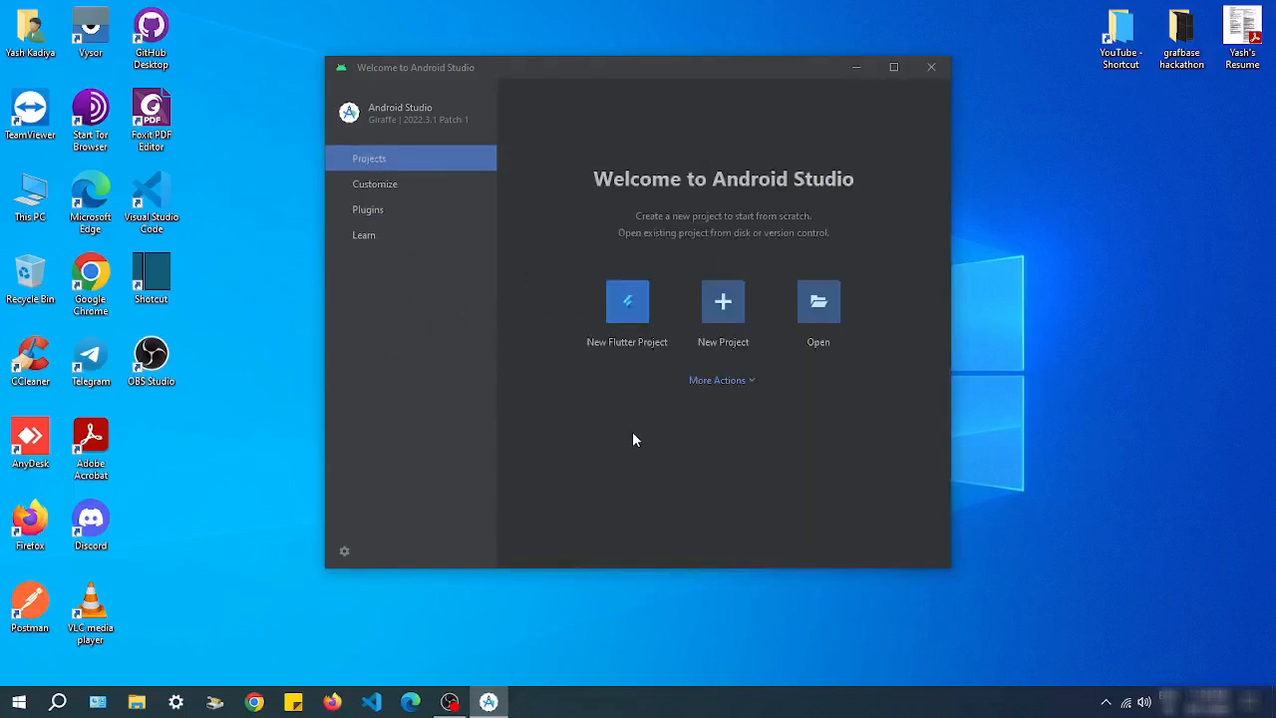
Step: Start a new Flutter project and review its Flutter SDK path and the available path choices
click(630, 353)
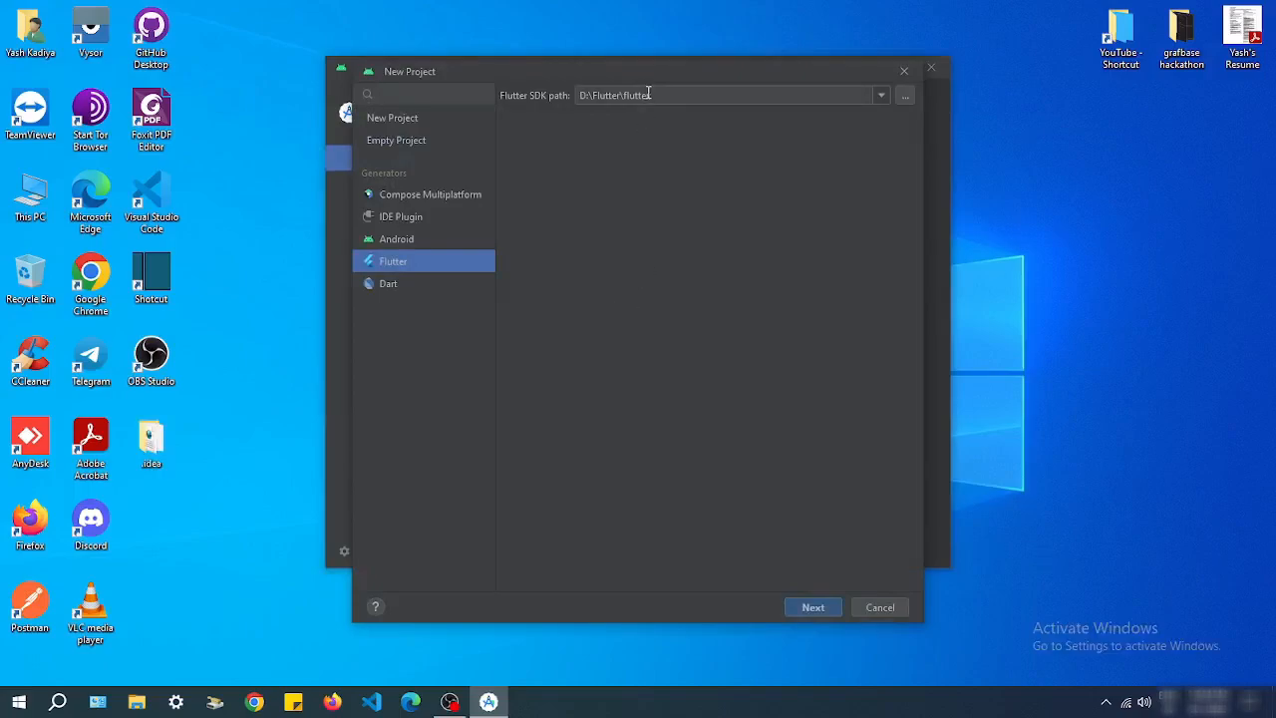
drag(667, 94, 579, 95)
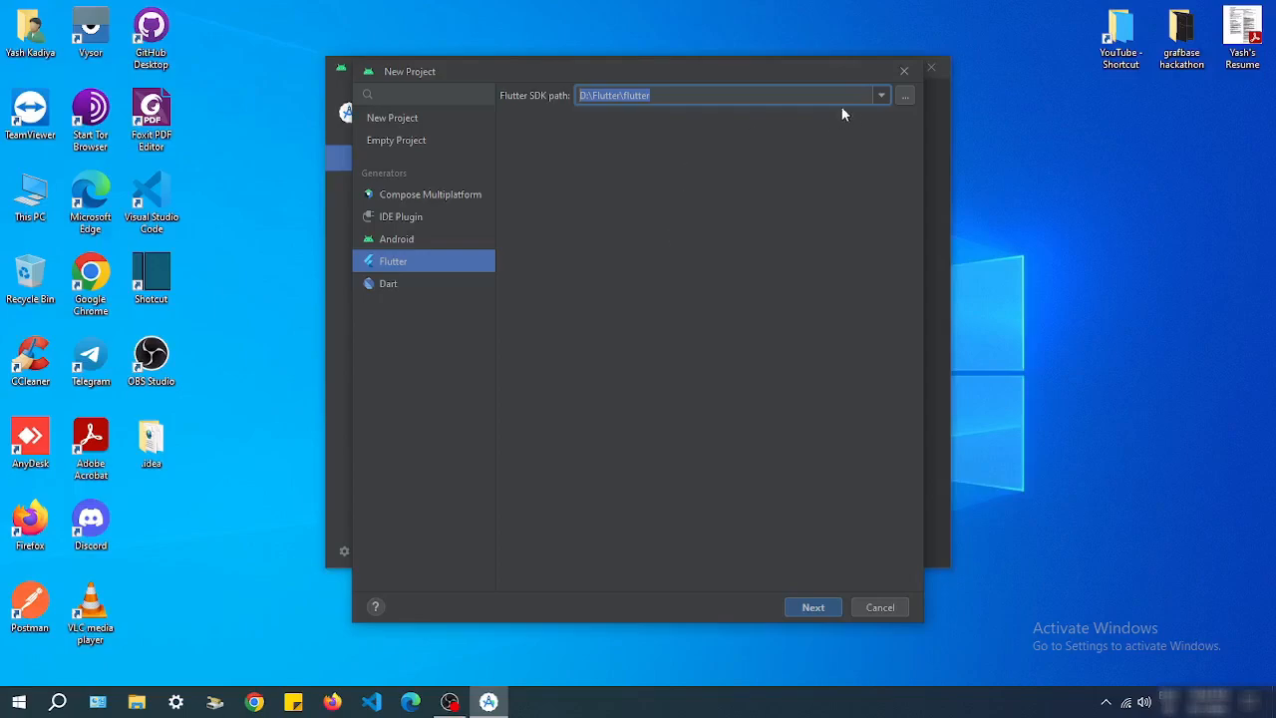
click(882, 94)
click(885, 95)
Step: Try the D:\DB browser folder as the Flutter SDK path
click(904, 97)
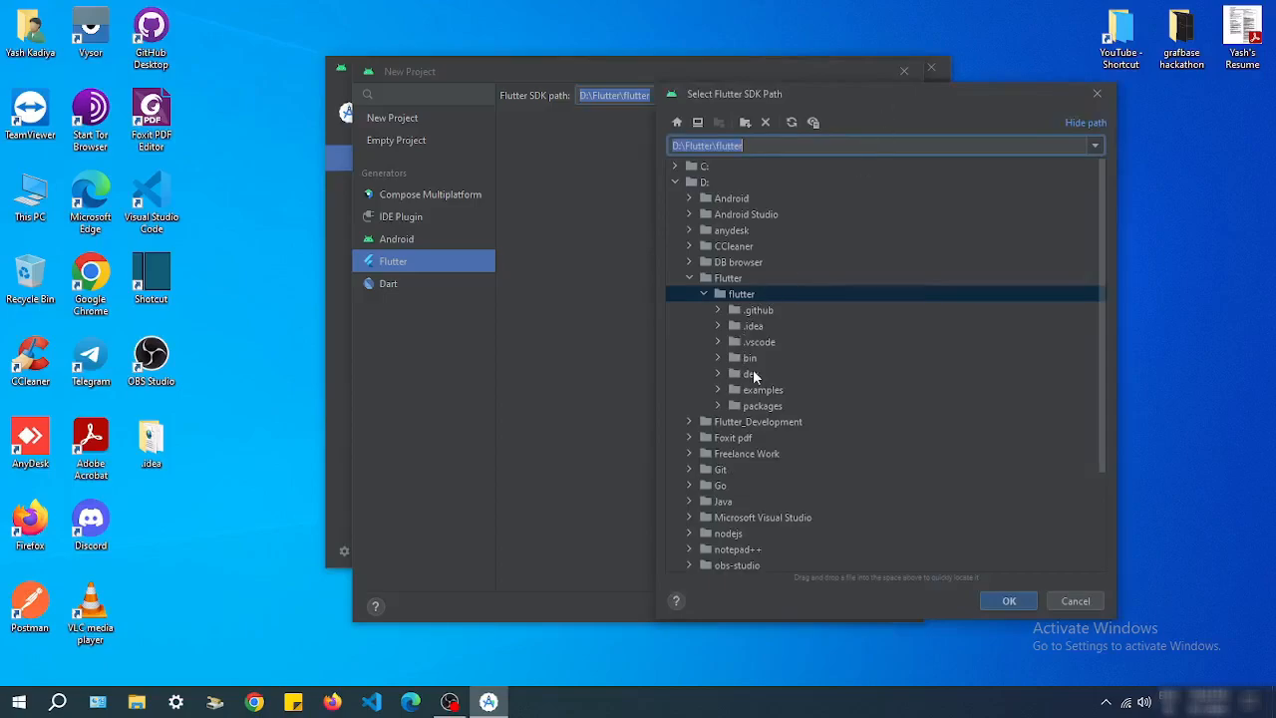
click(722, 277)
click(728, 262)
click(1006, 601)
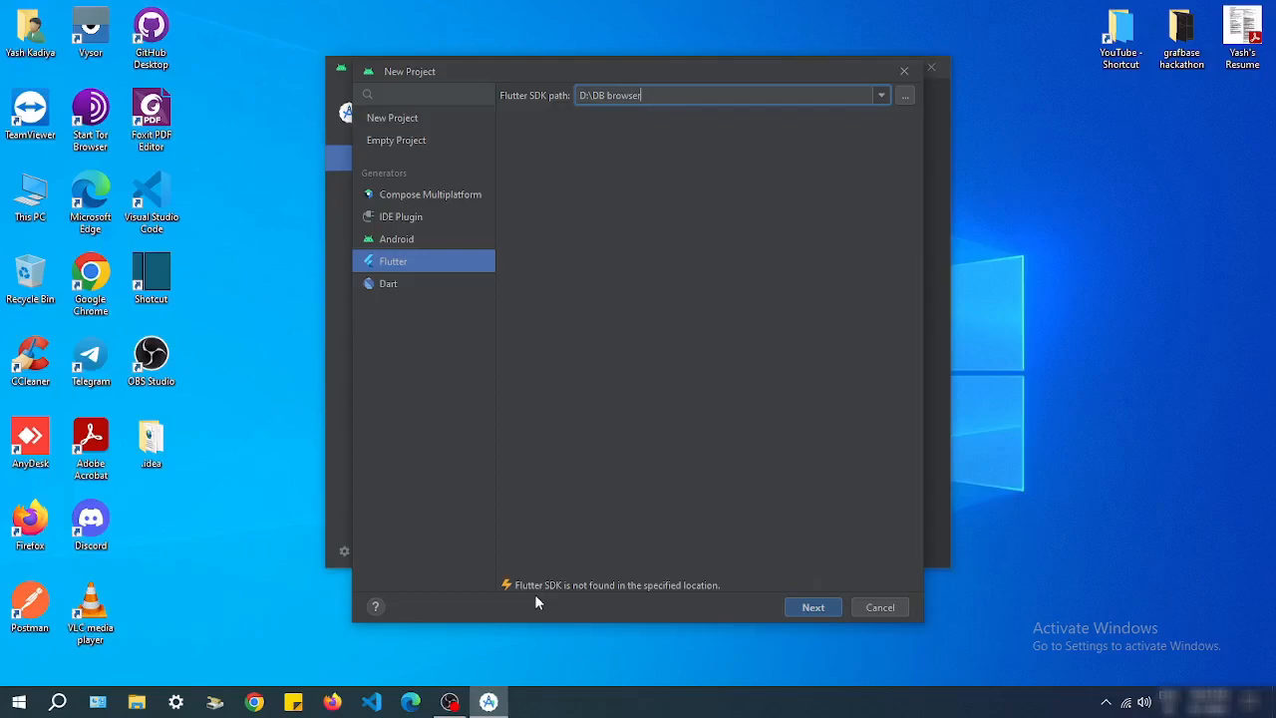
Step: Set the Flutter SDK path to D:\Flutter\flutter and continue to the project settings
click(881, 95)
click(643, 117)
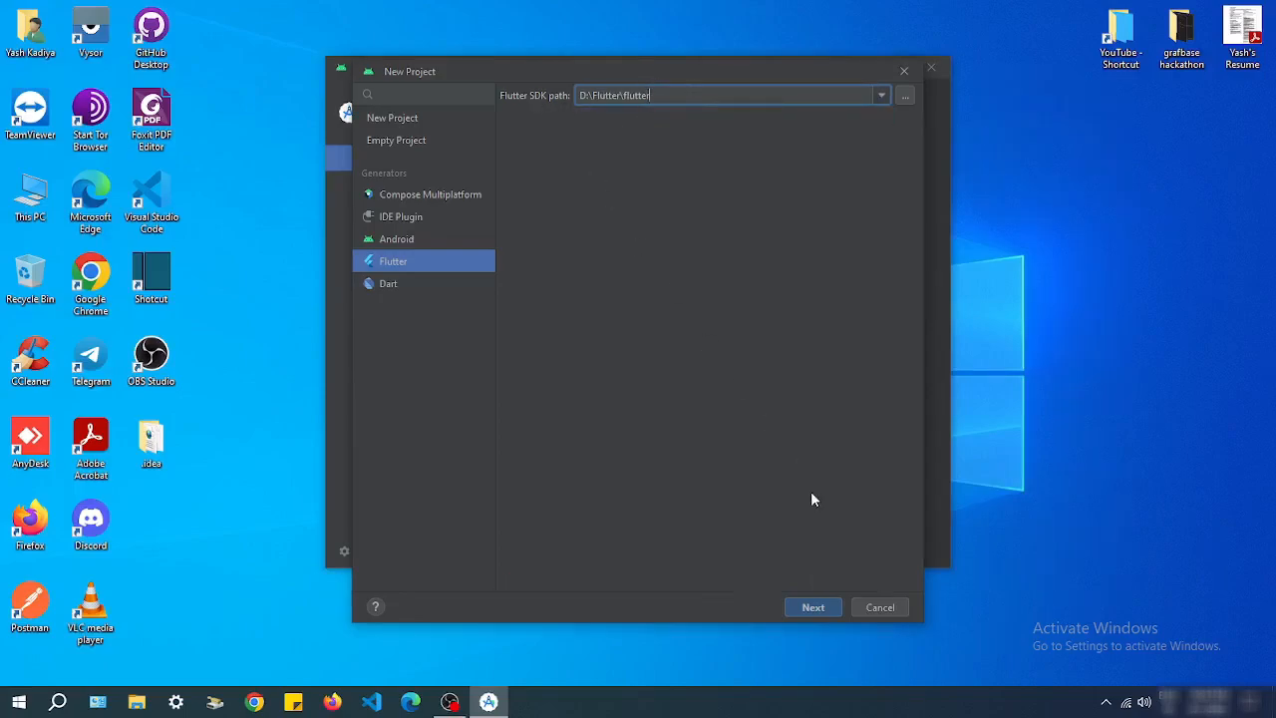
click(799, 608)
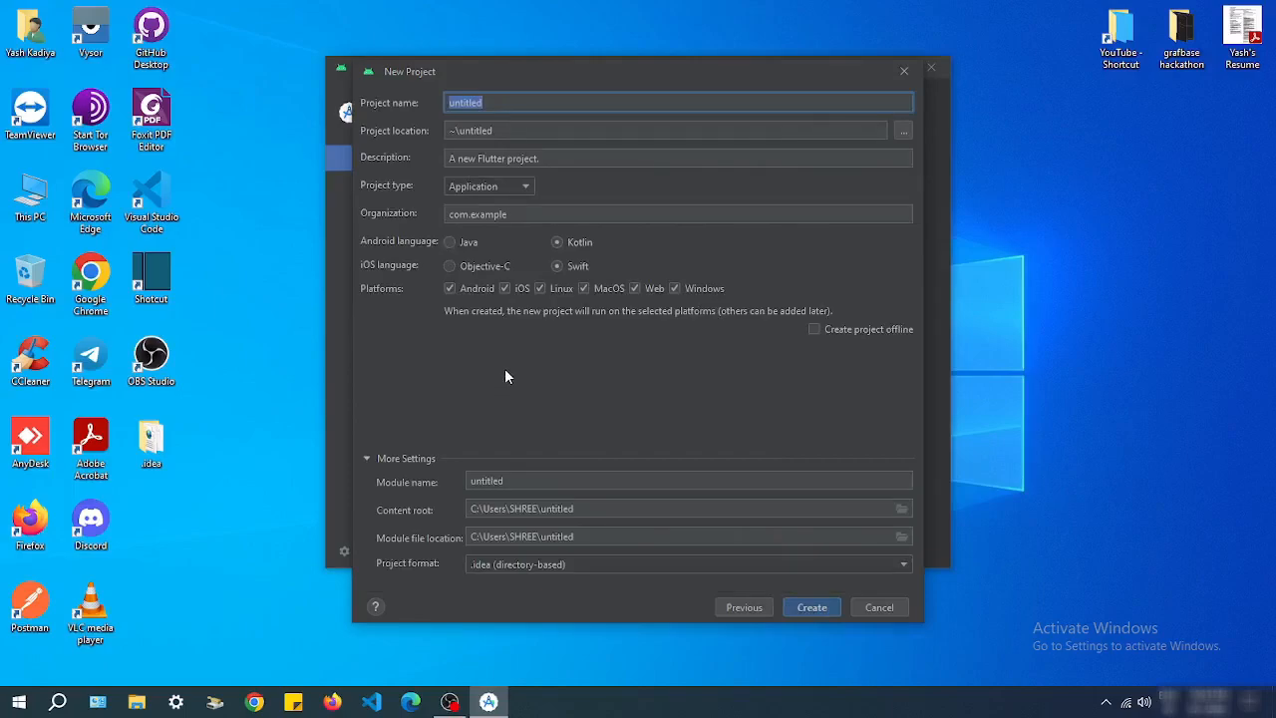
Step: Name the project demoapp and set its location to a new Desktop folder named "flutter project"
text(demoap)
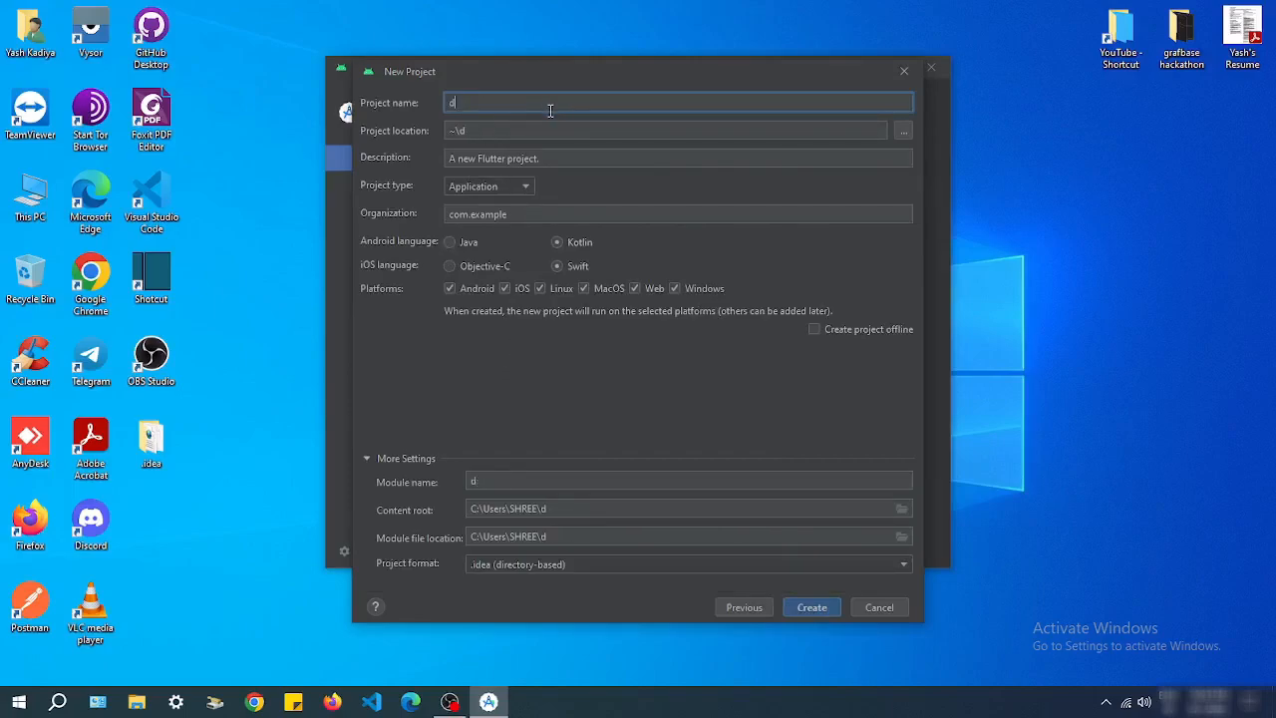
text(p)
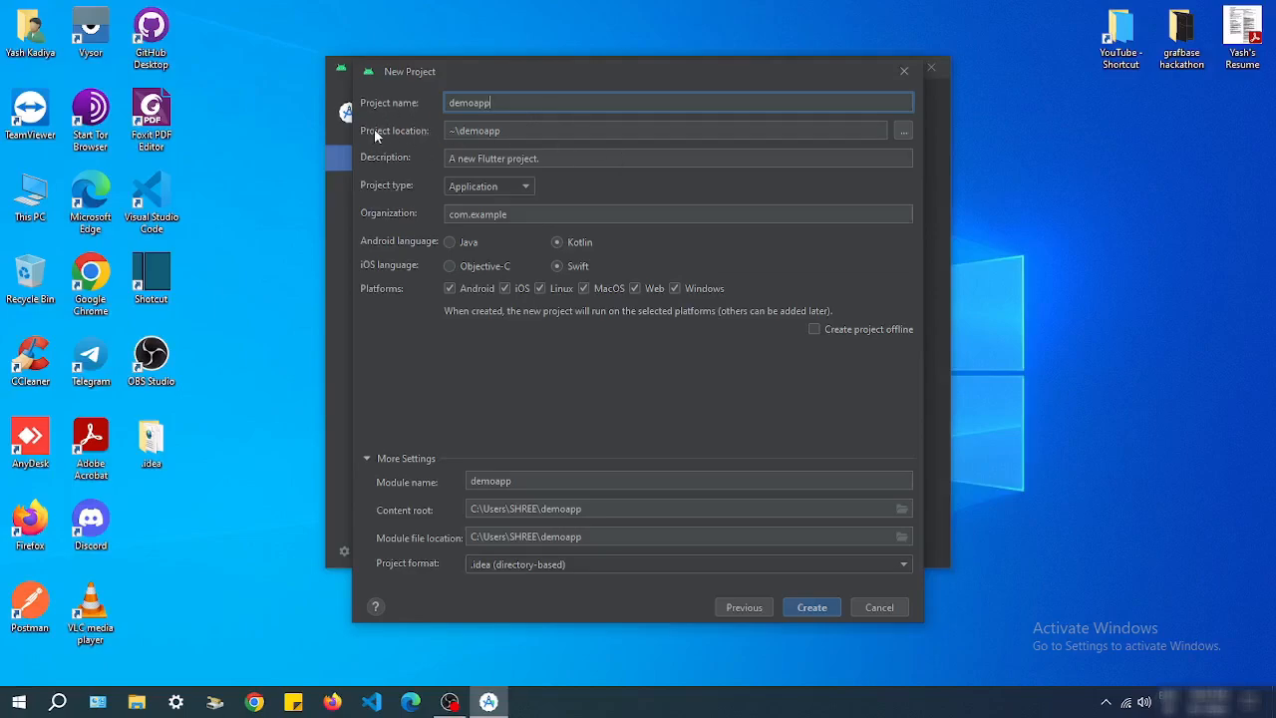
click(901, 132)
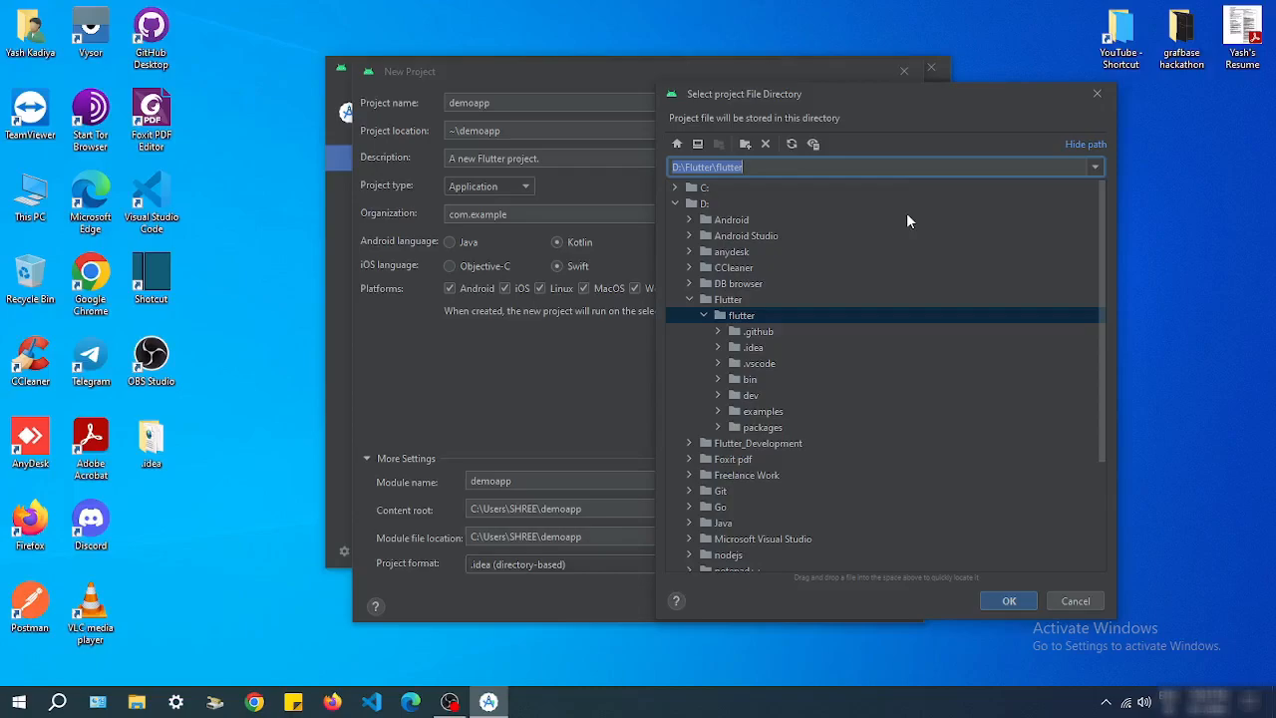
click(689, 299)
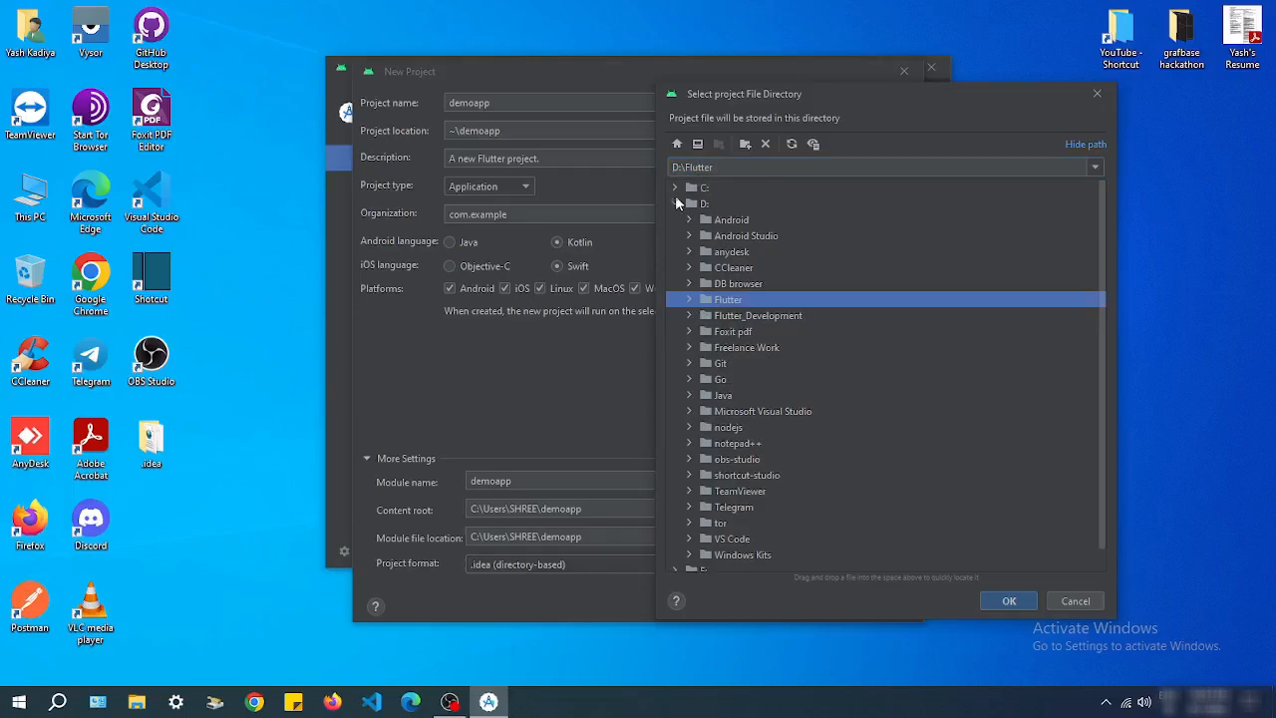
click(704, 144)
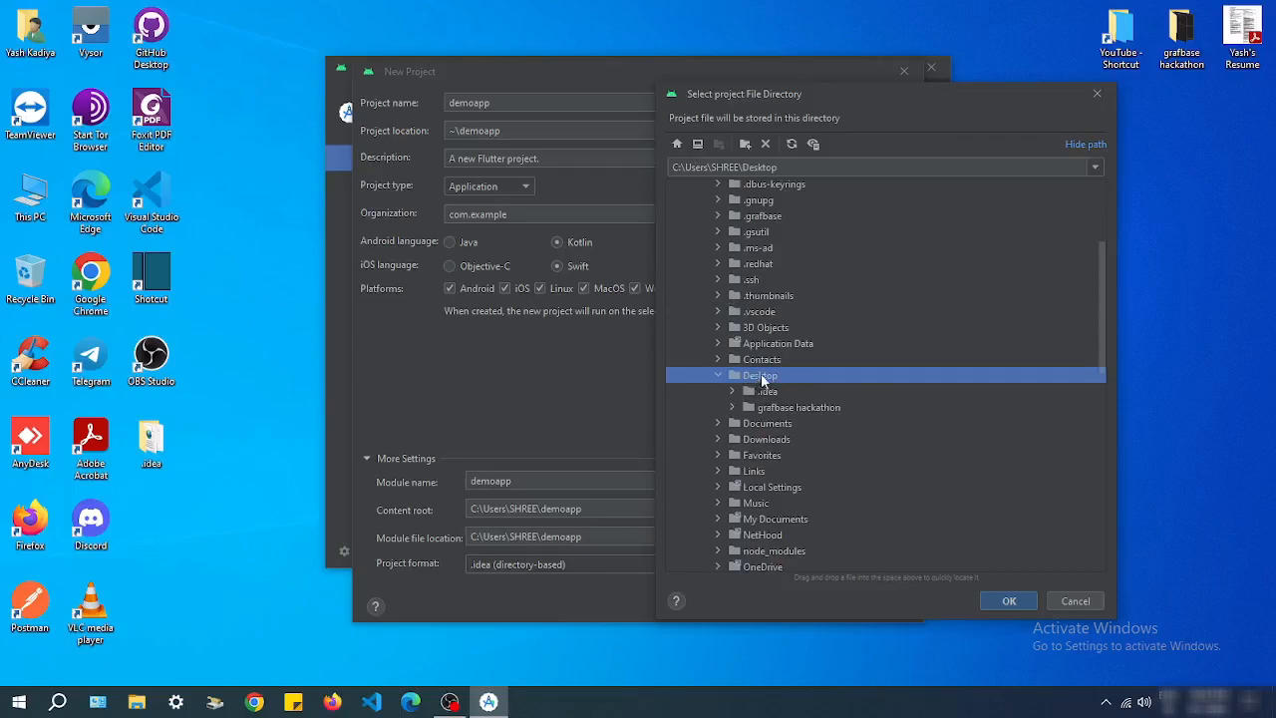
click(745, 144)
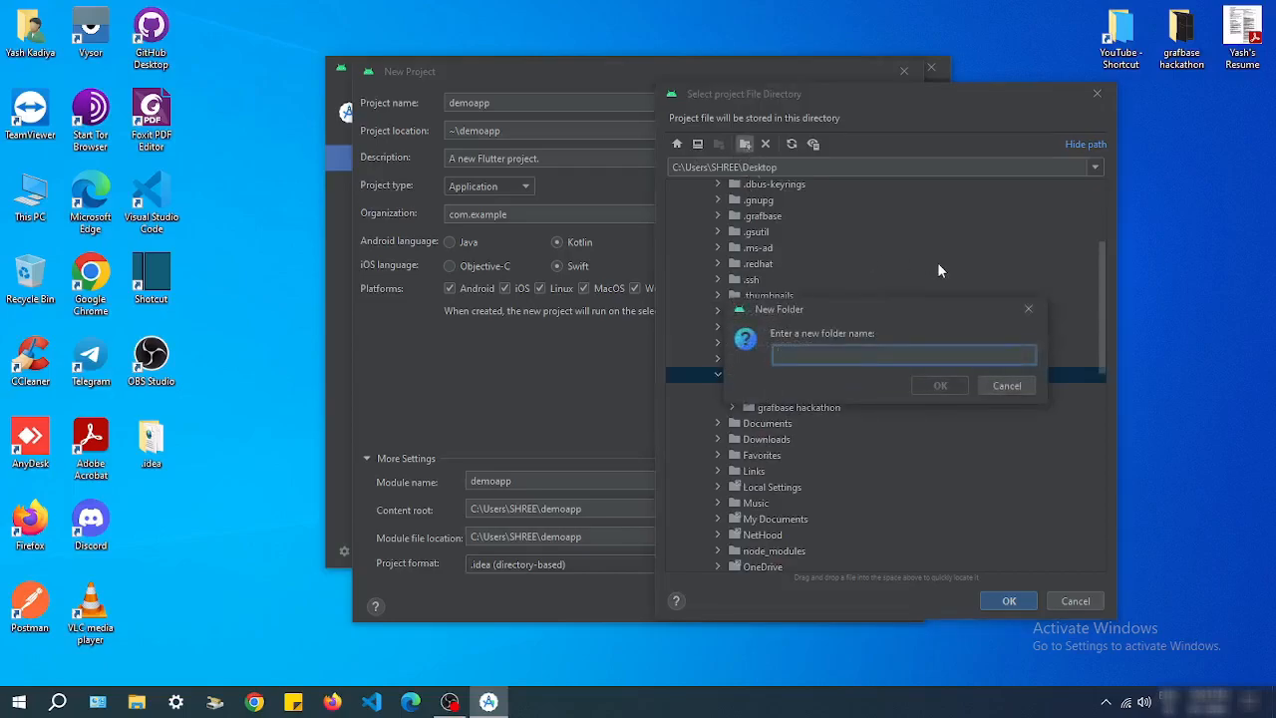
text(flutter)
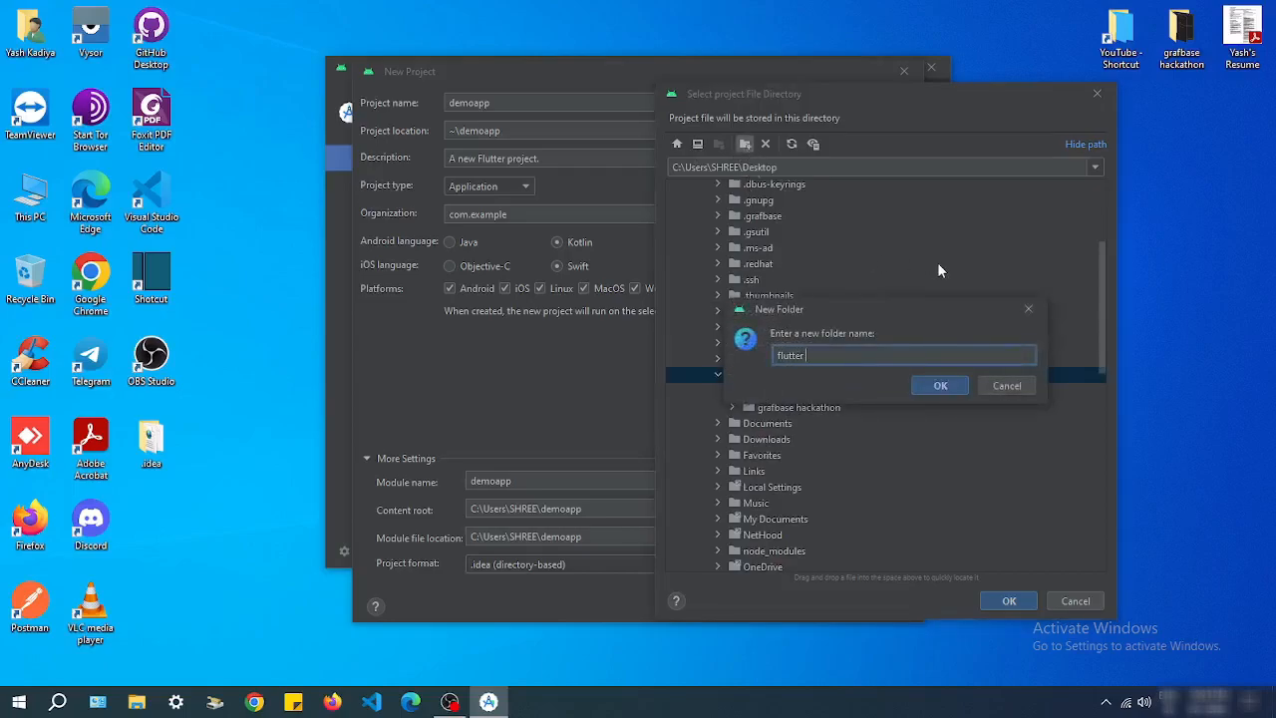
text( project)
click(941, 385)
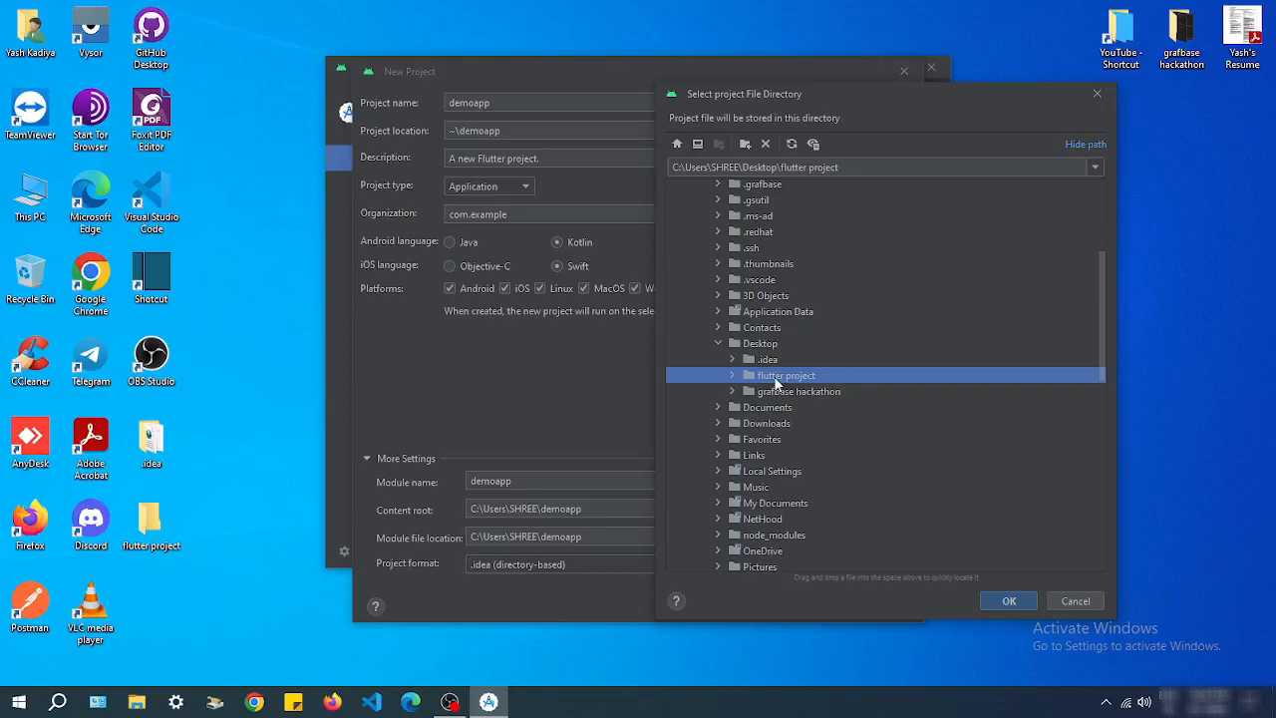
click(1005, 601)
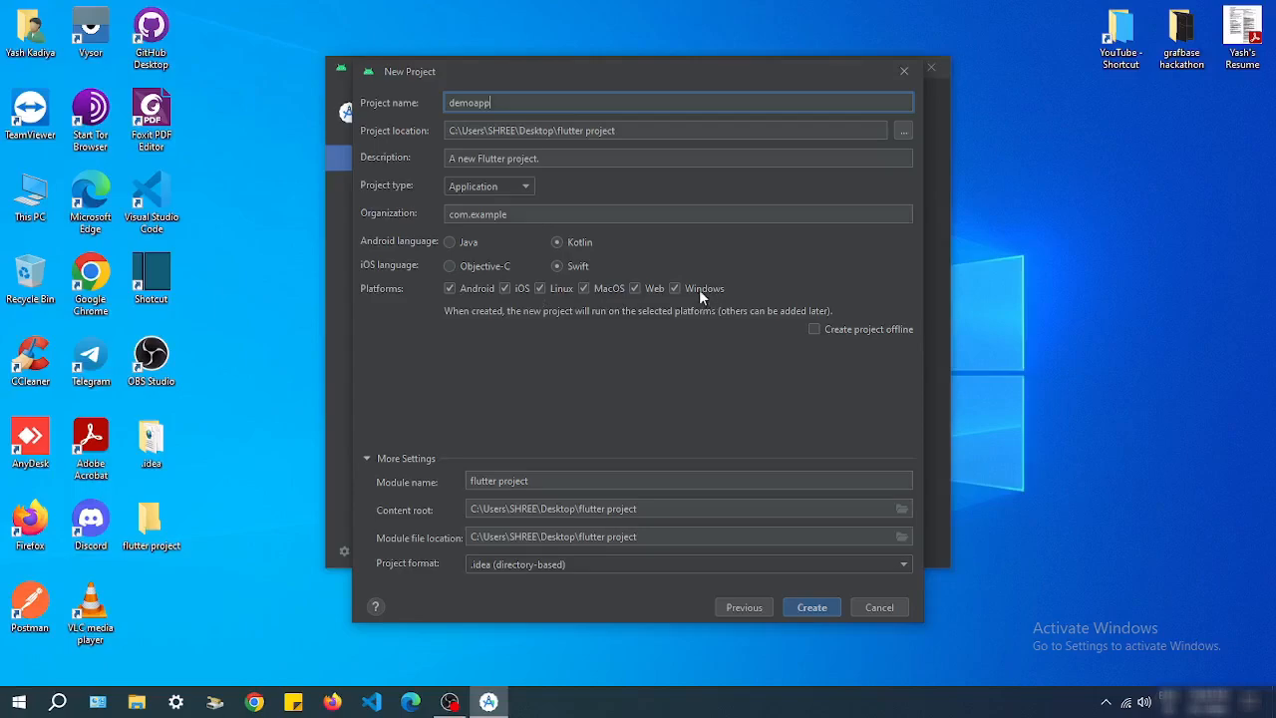
Step: Keep the Android platform selected and re-enter demoapp as the project name
click(450, 289)
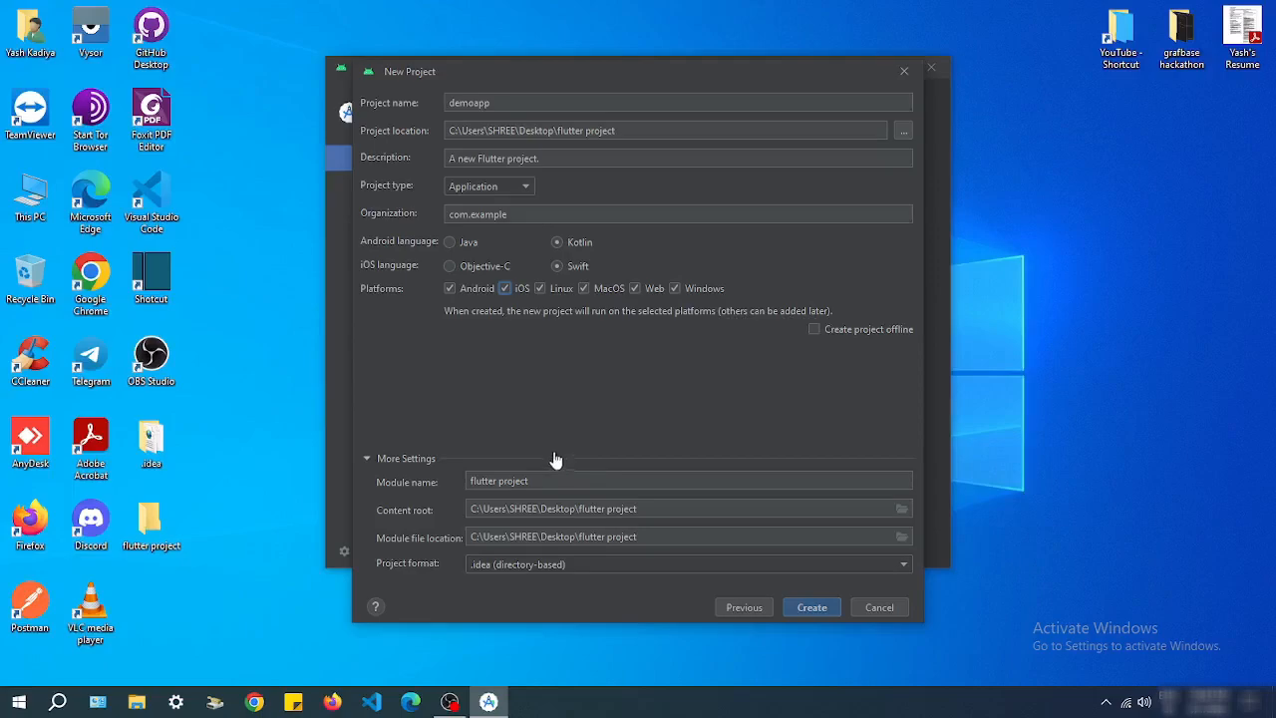
click(509, 103)
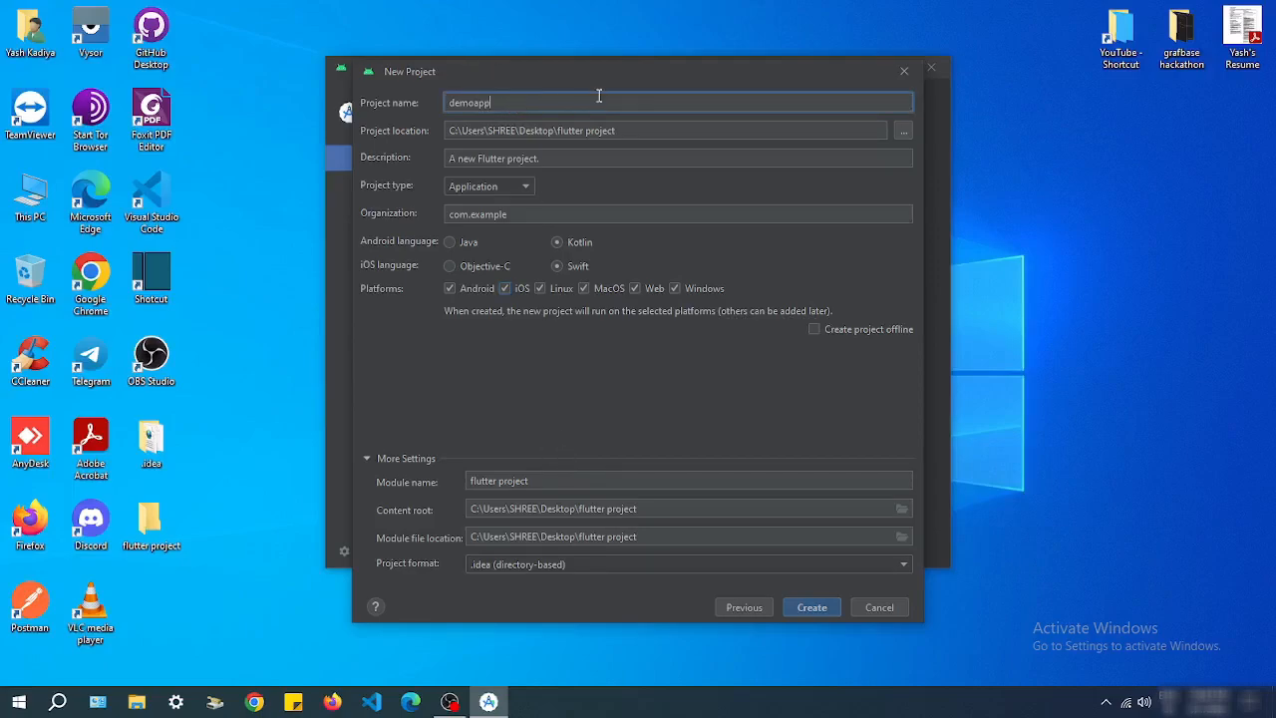
key(BackSpace)
key(BackSpace)
key(BackSpace)
key(BackSpace)
key(BackSpace)
key(BackSpace)
text(emoapp)
Step: Create the Flutter project and open main.dart from its lib folder
click(810, 607)
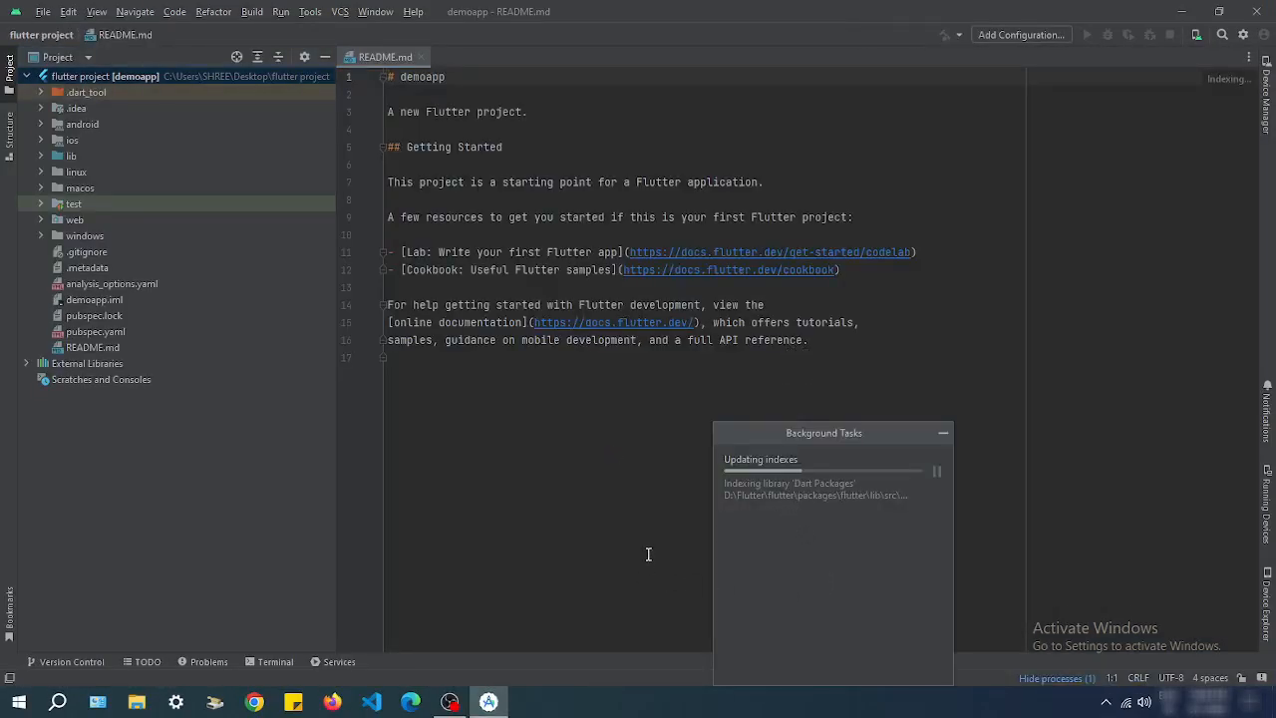
click(577, 536)
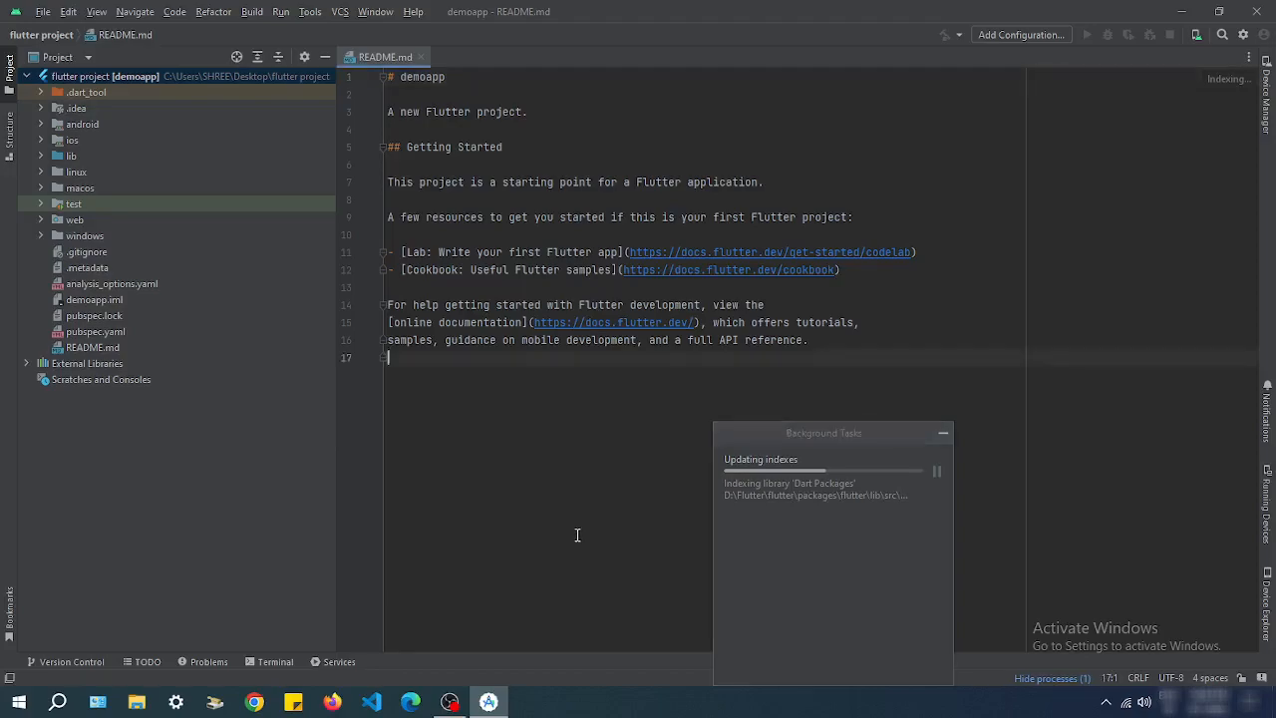
click(942, 433)
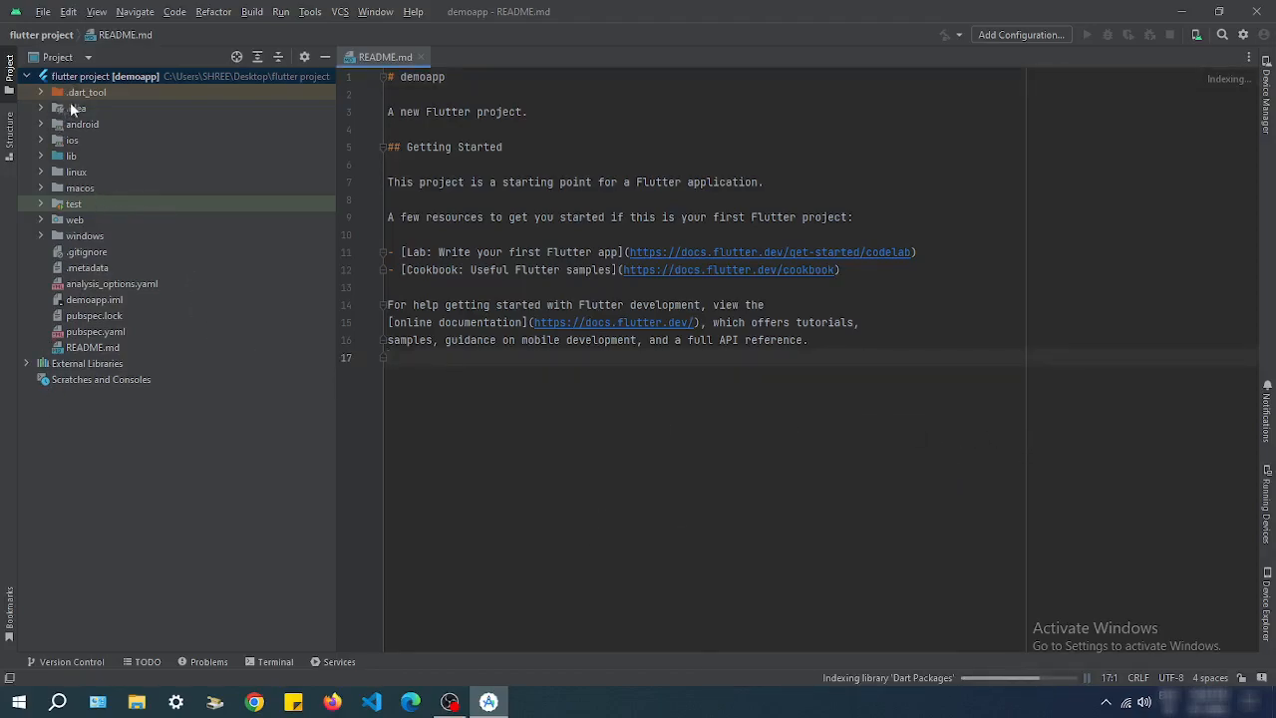
click(41, 156)
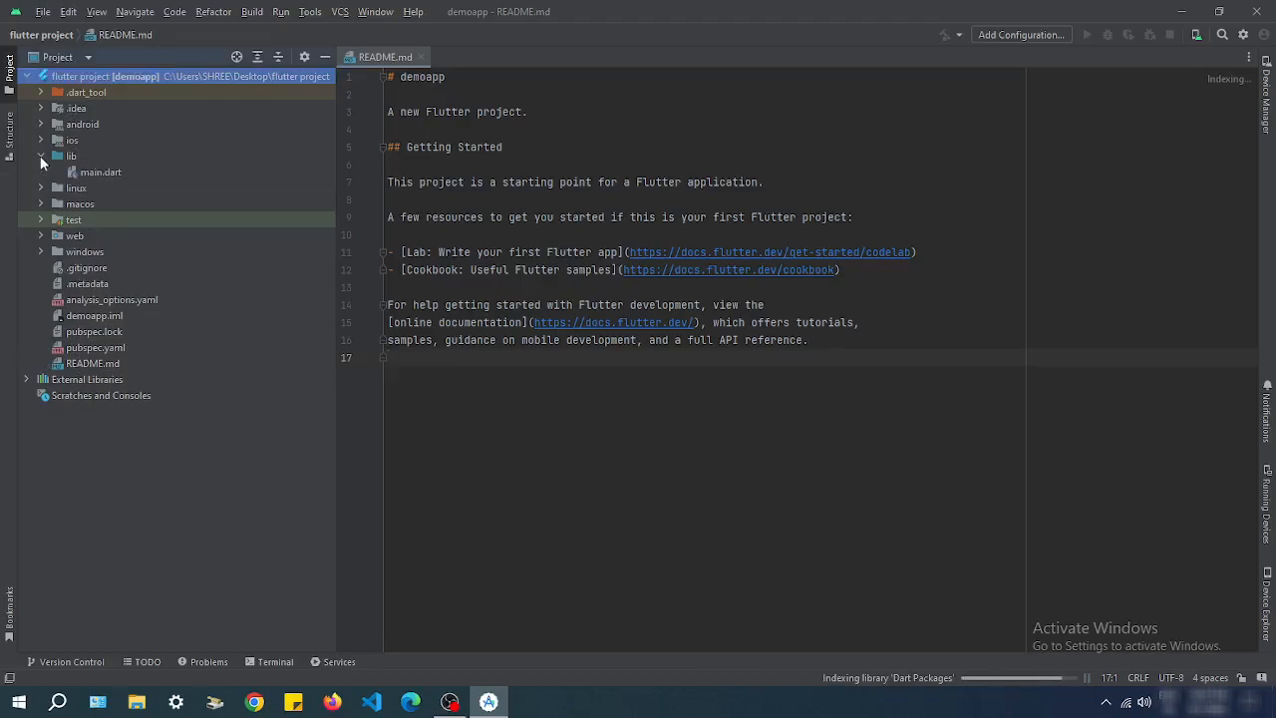
double_click(100, 171)
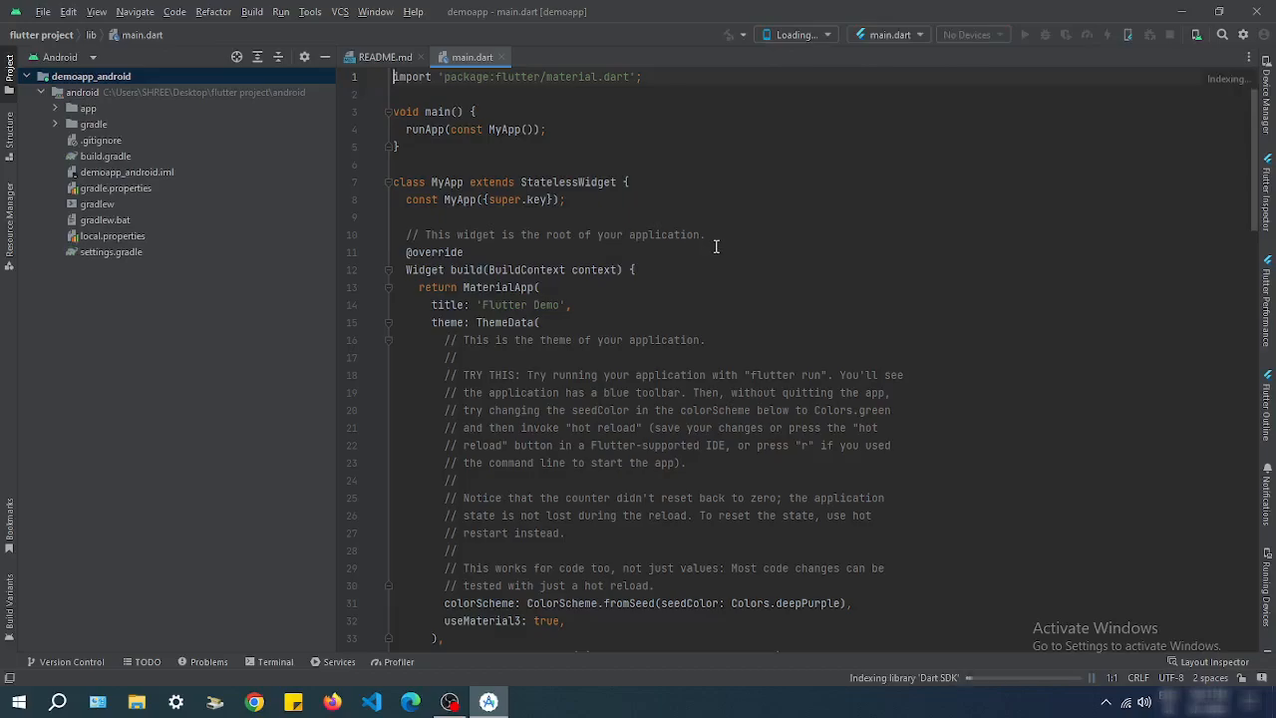
Step: Select Chrome (web) as the target device and run main.dart
scroll(714, 249, down, 5)
scroll(714, 299, down, 20)
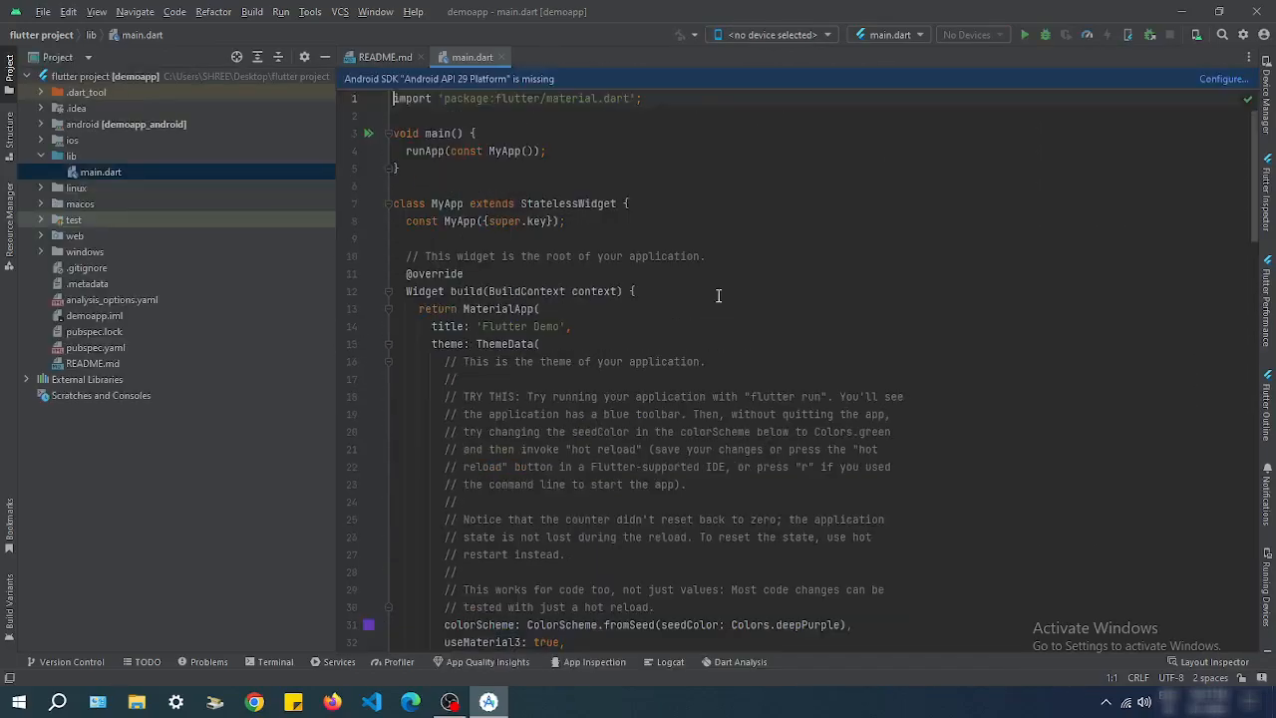
click(830, 32)
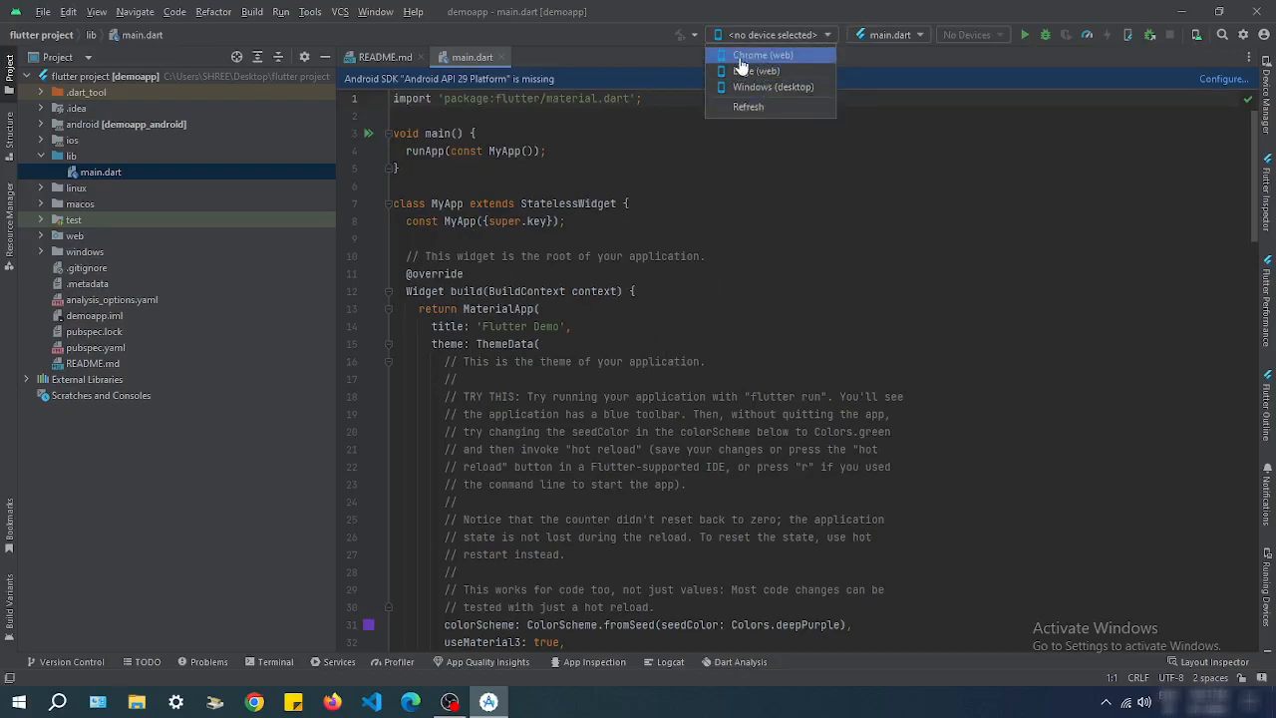
click(792, 58)
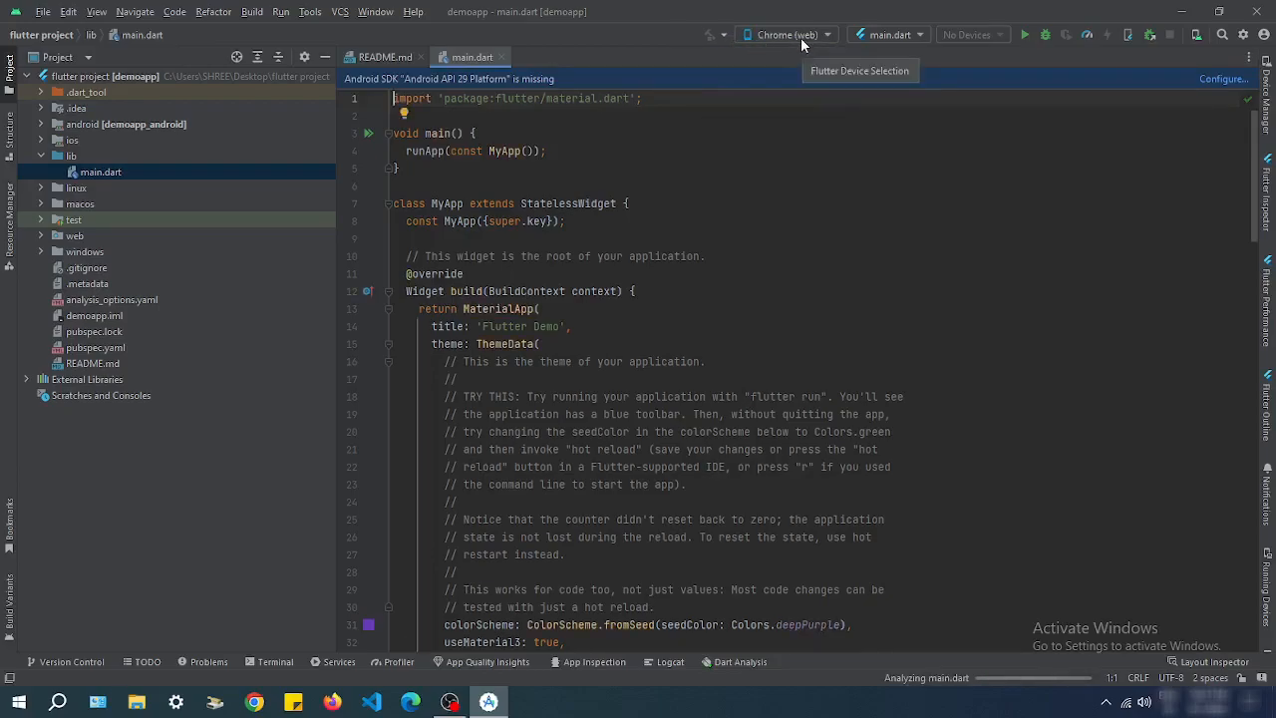
click(1024, 35)
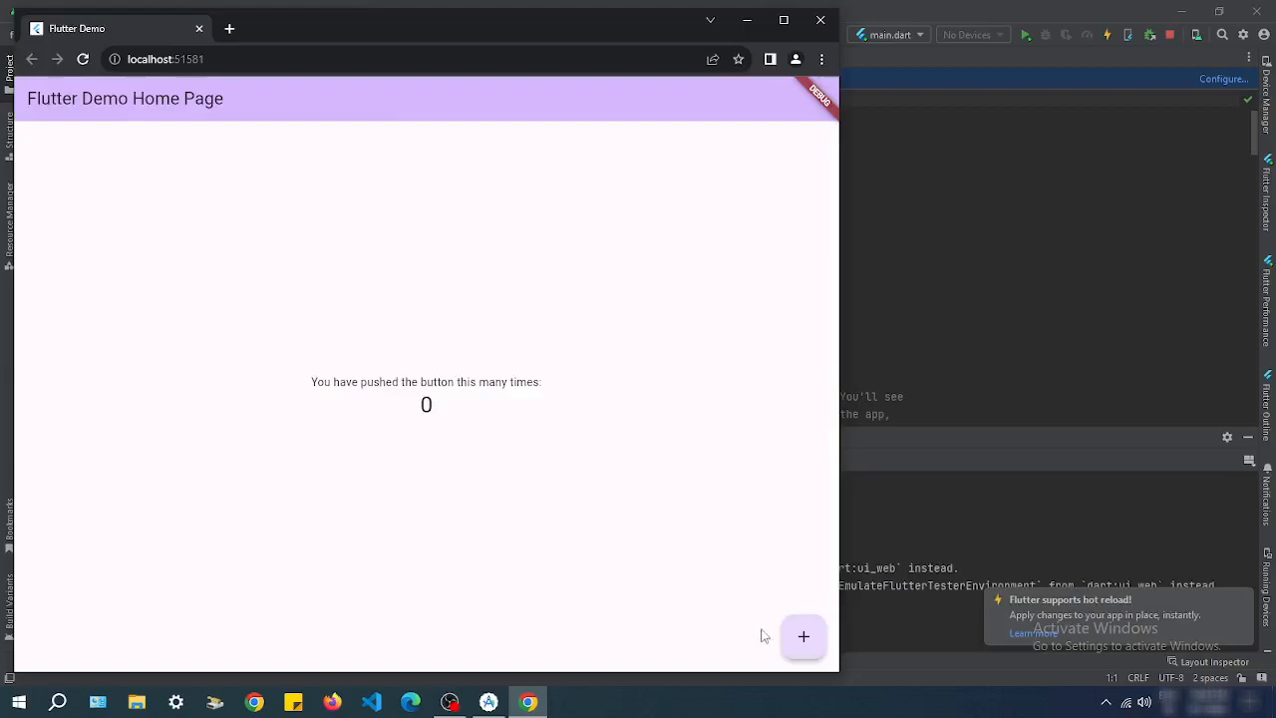
Step: Test the running demo app in Chrome by incrementing its counter eight times
click(805, 638)
click(804, 639)
click(805, 639)
click(804, 639)
click(804, 639)
click(804, 639)
click(804, 639)
click(804, 639)
Step: Arrange Android Studio and the Flutter Demo browser window side by side, and hide the project tree and run console
click(897, 532)
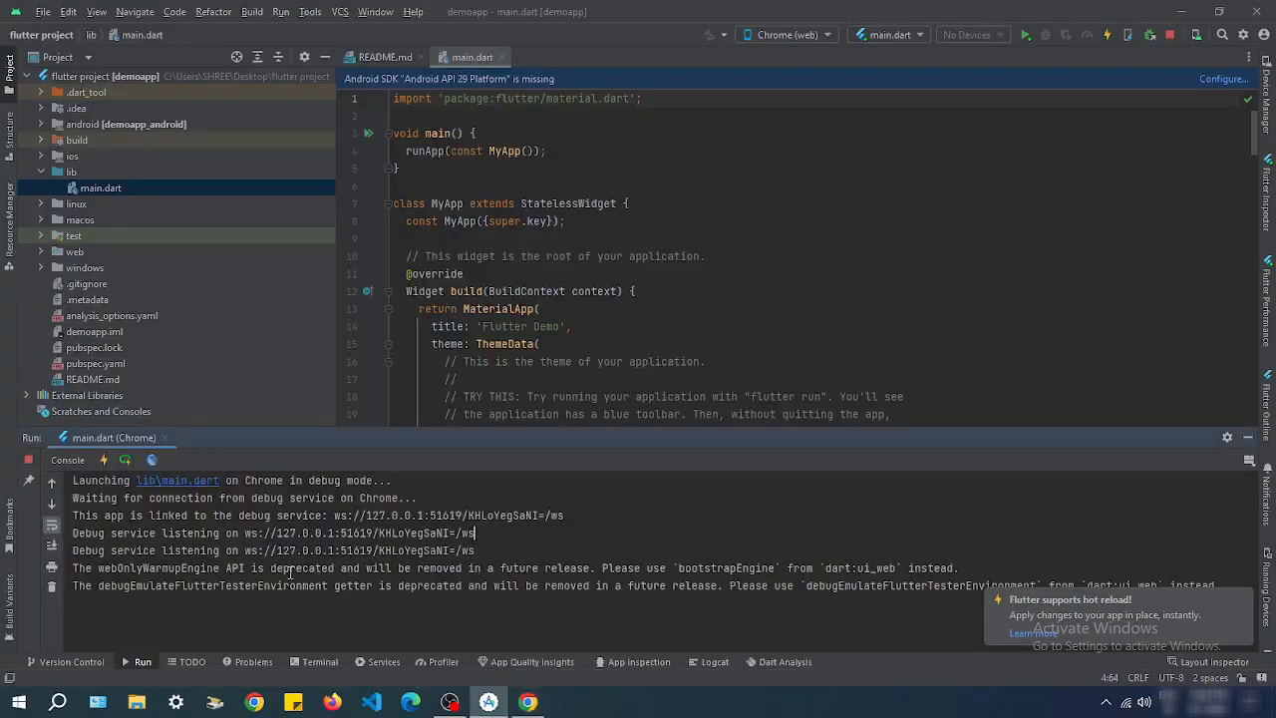
drag(674, 10, 2, 60)
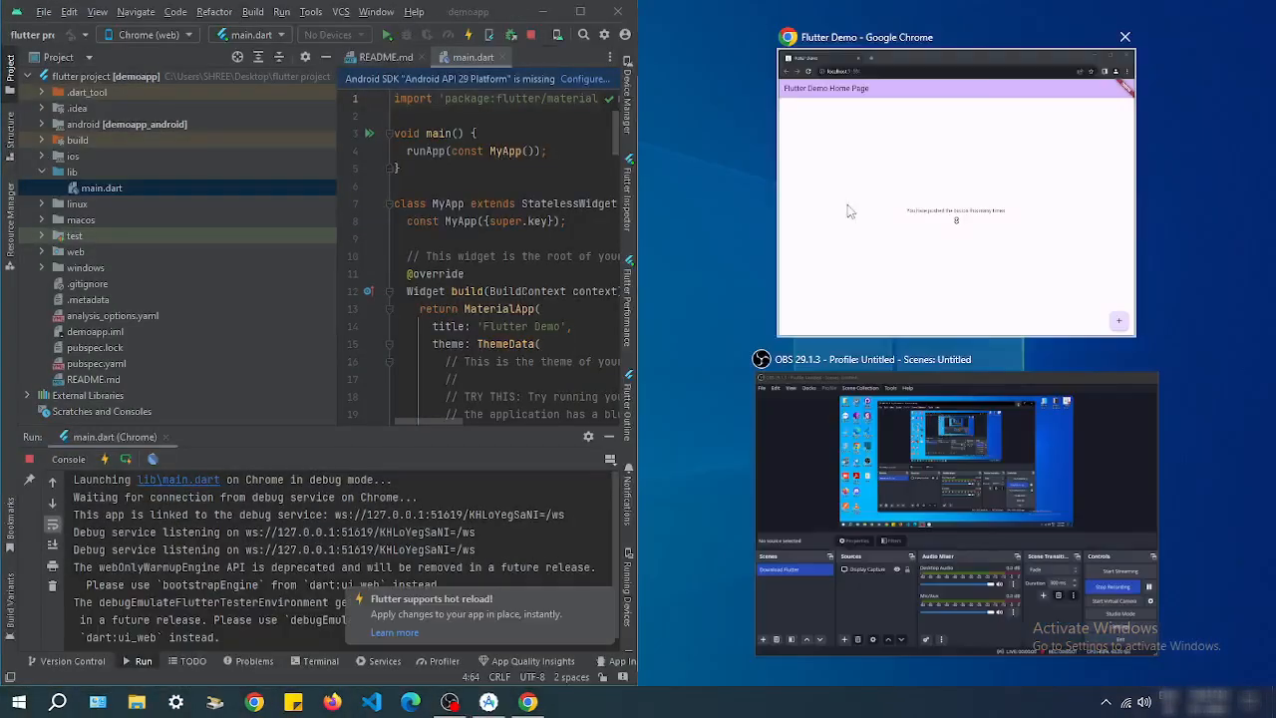
click(849, 208)
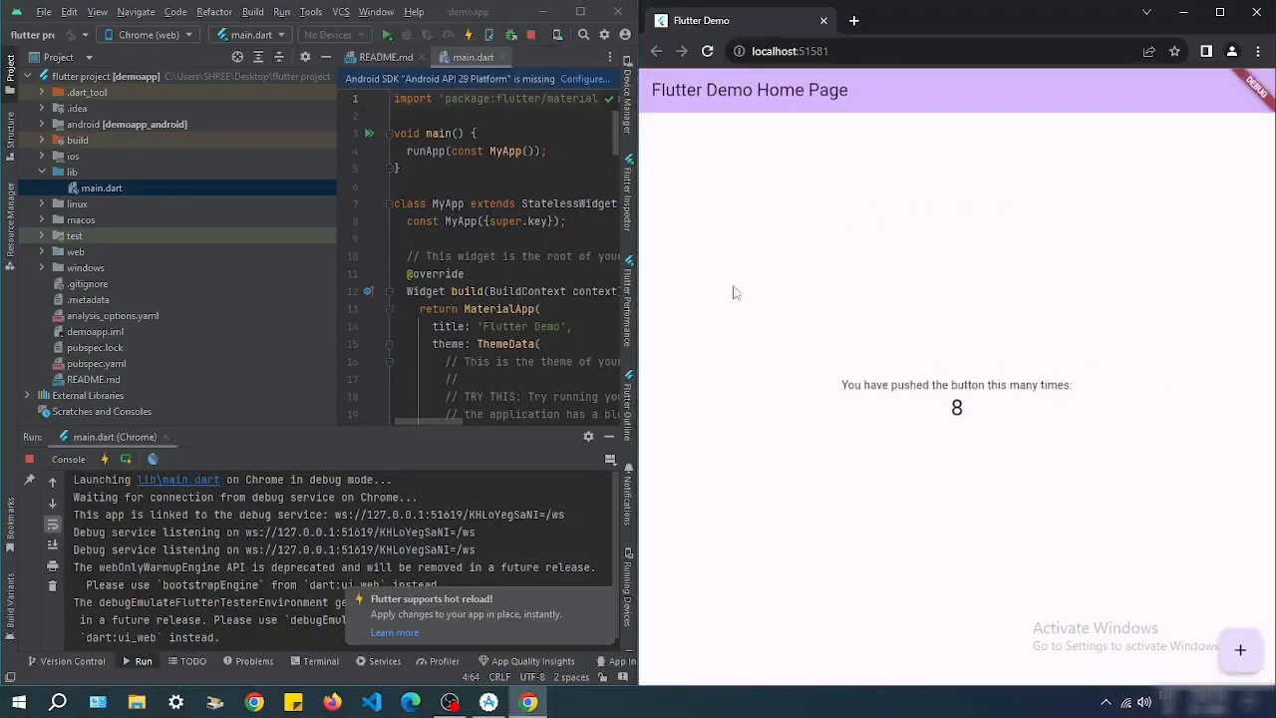
click(12, 74)
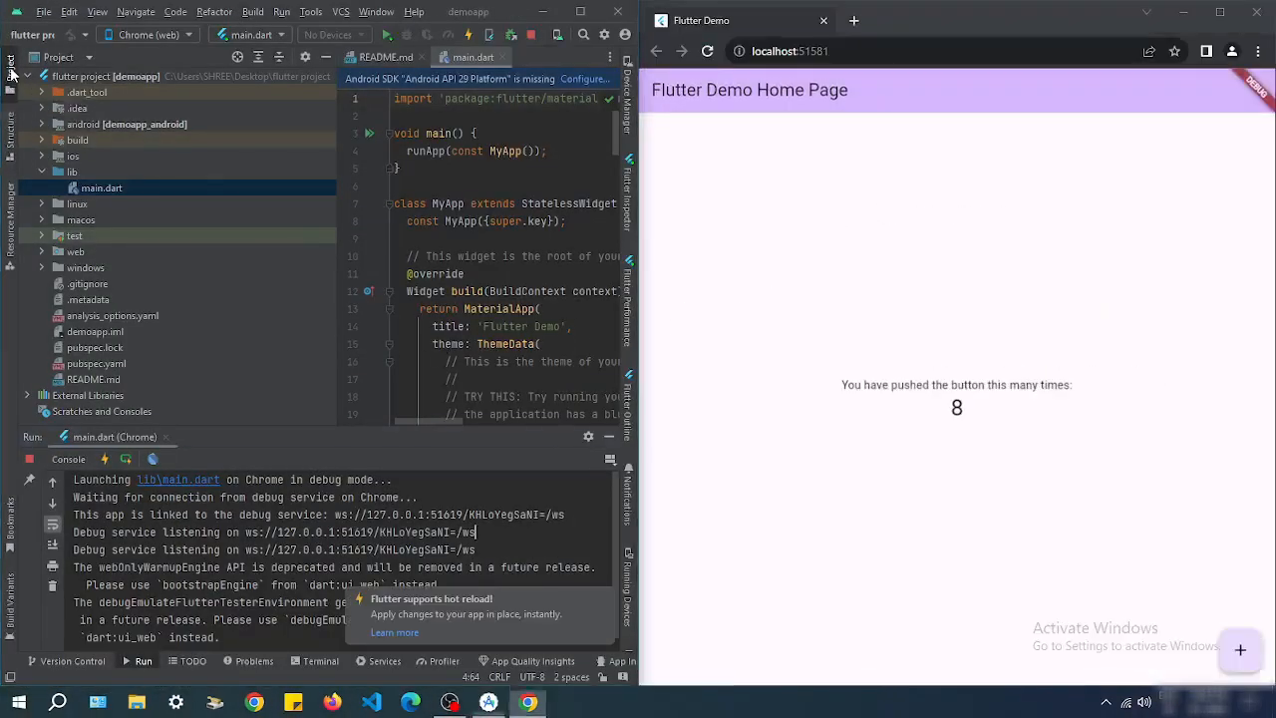
click(12, 74)
click(609, 437)
Step: Replace the counter label string in main.dart with 'Button Pushed this many times' and save the file
scroll(304, 359, down, 1)
scroll(304, 358, down, 20)
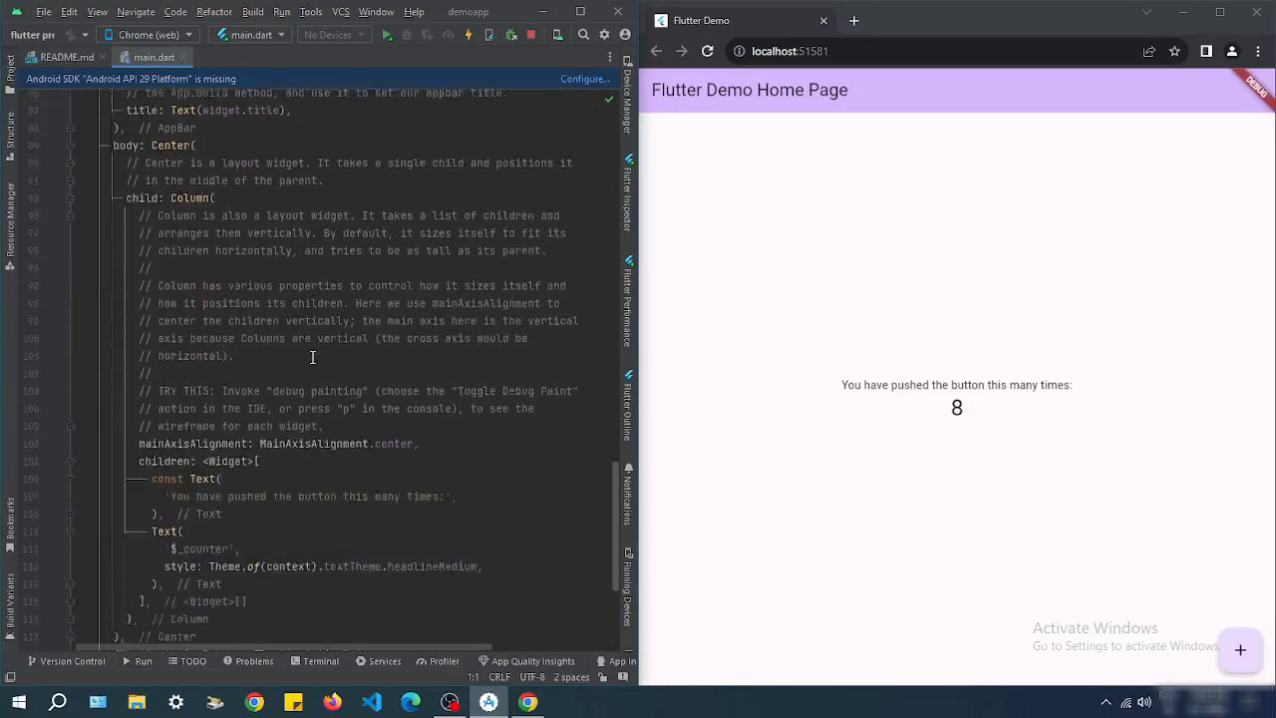
scroll(312, 357, down, 5)
scroll(206, 250, up, 5)
click(445, 508)
key(shift+Home)
key(BackSpace)
key(shift+End)
key(BackSpace)
key(BackSpace)
key(BackSpace)
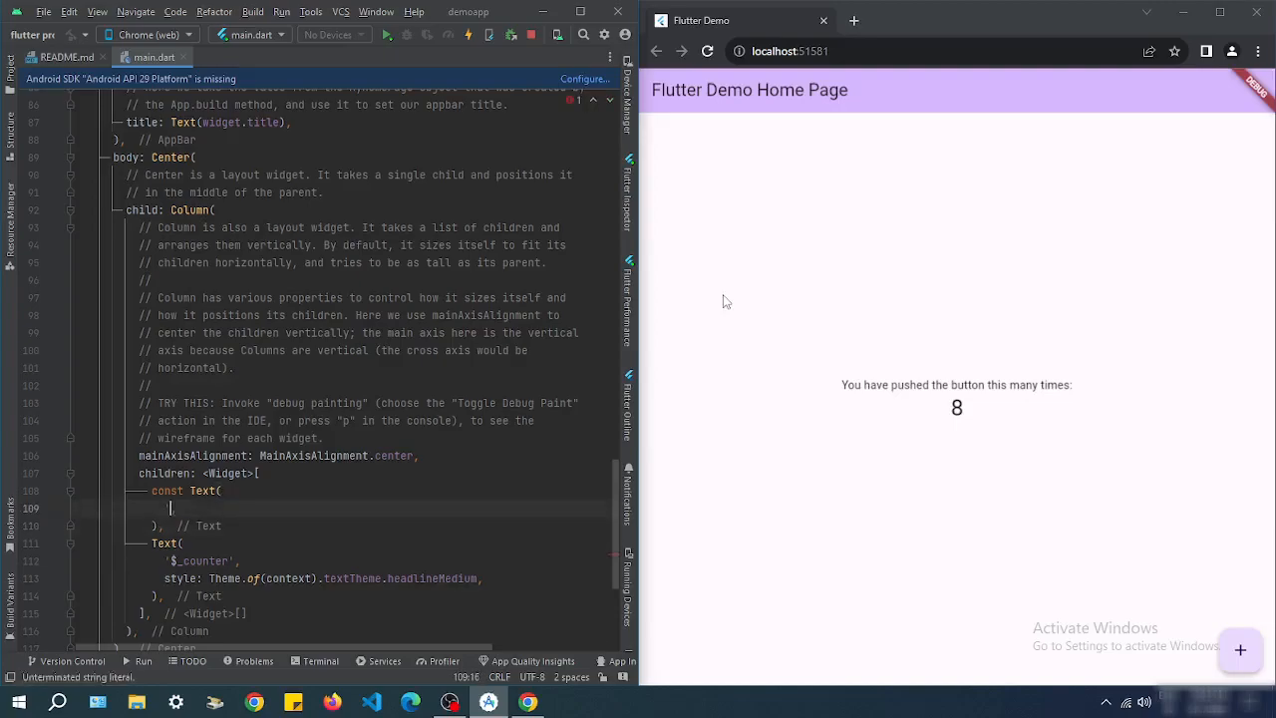
text('$utton Pushed )
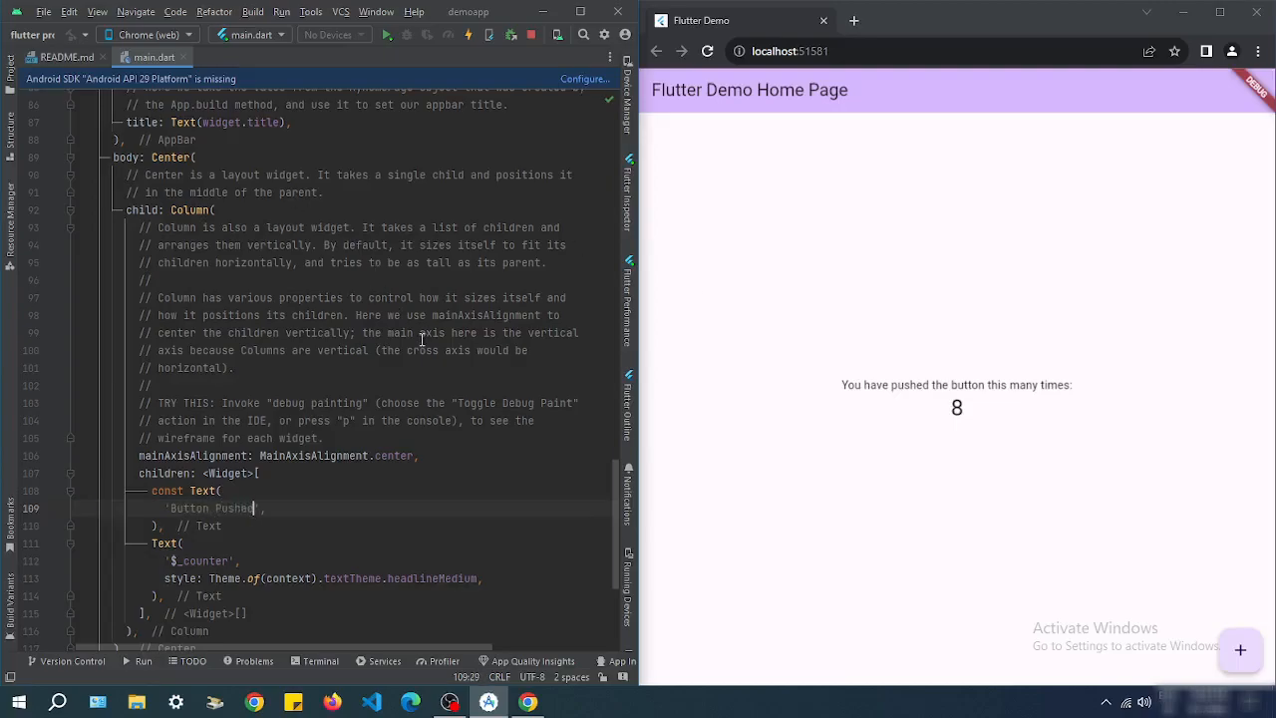
text(this many times)
key(ctrl+s)
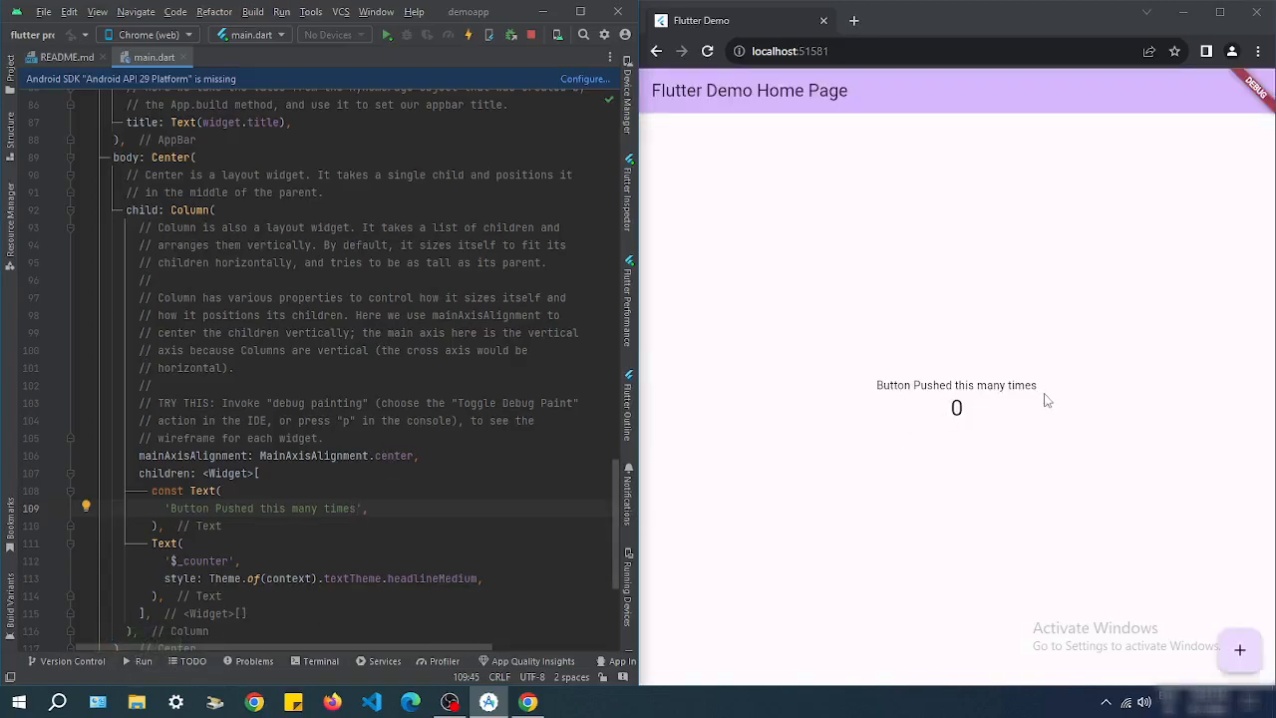
Step: Test the updated app in the browser by incrementing its counter six times
click(1240, 658)
click(1240, 658)
click(1240, 658)
click(1240, 658)
click(1240, 658)
click(1240, 658)
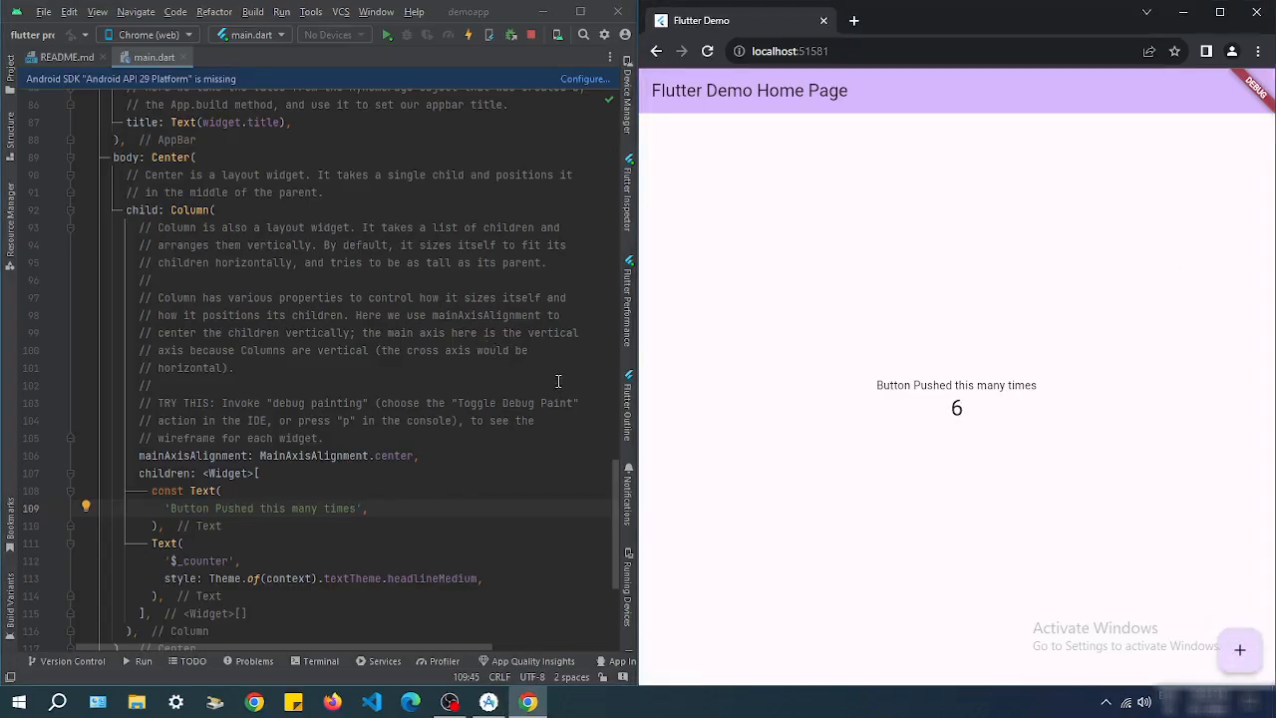
Step: Maximize Android Studio and show the project tree again, narrowed to give the code editor more room
click(580, 11)
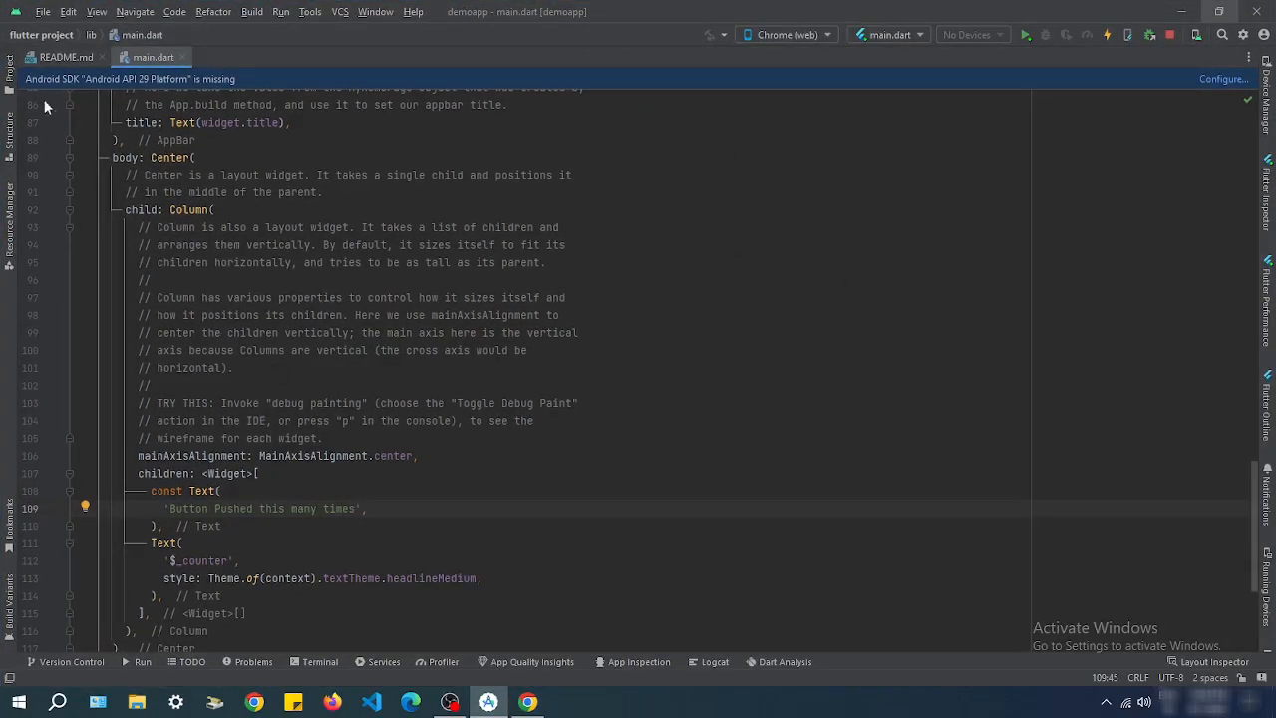
click(9, 72)
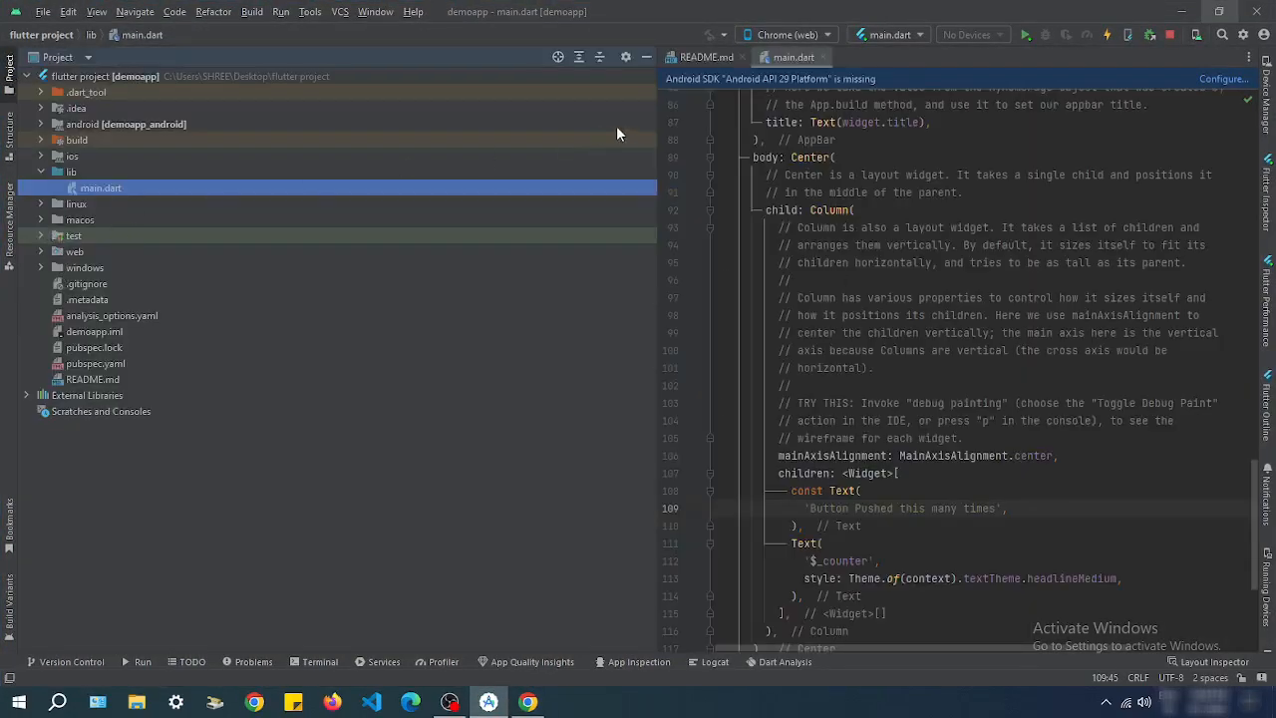
drag(657, 121, 319, 125)
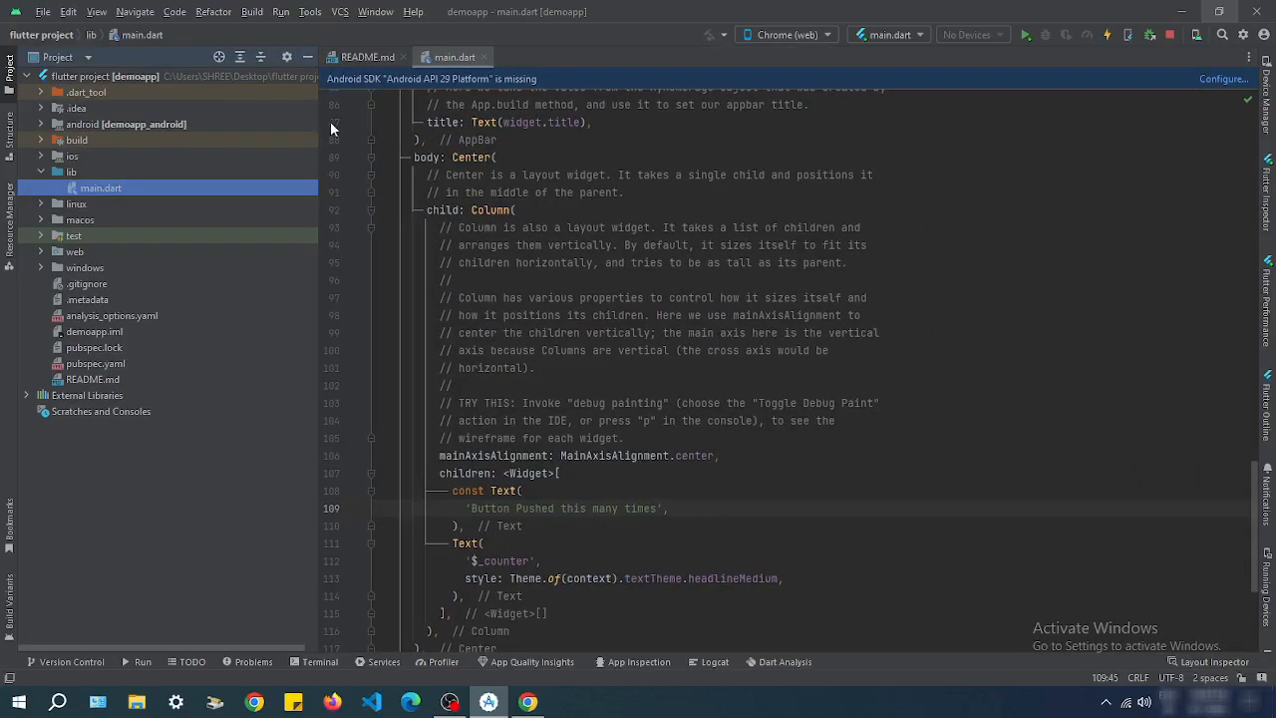
Step: Examine the contents of the project's ios, linux, macos, web and android folders and the end of main.dart
click(40, 157)
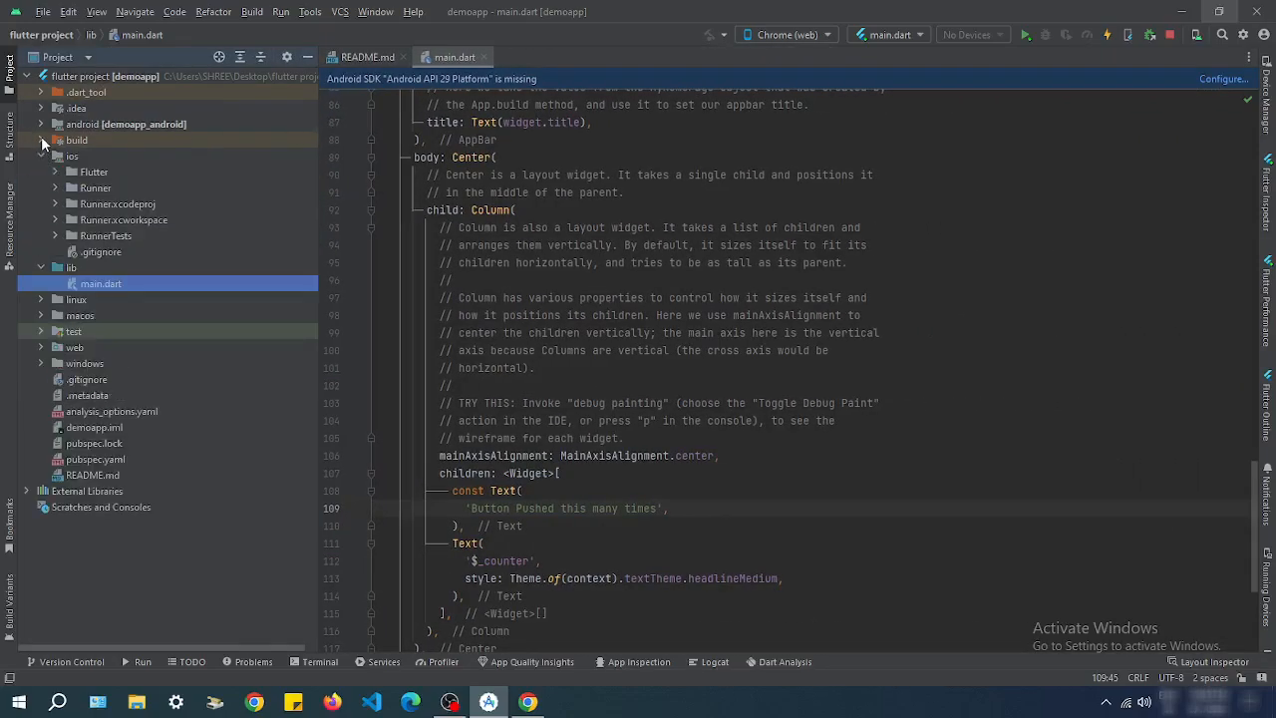
click(41, 300)
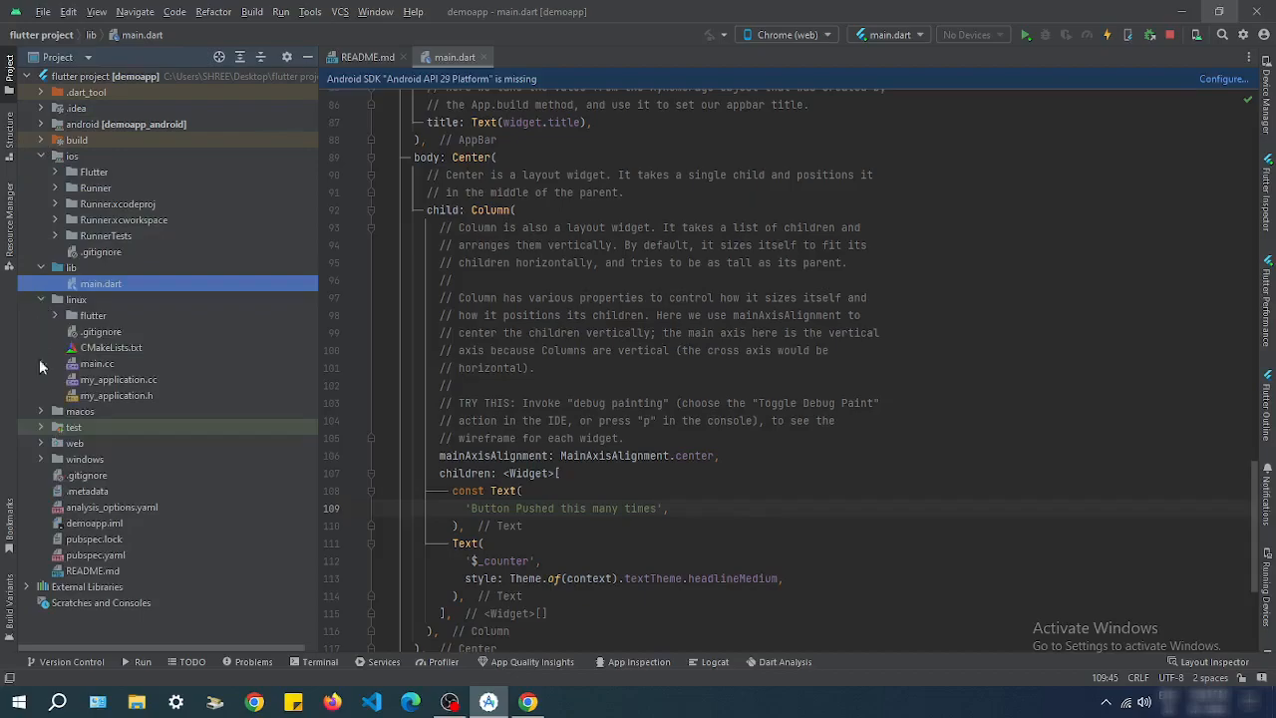
click(40, 411)
scroll(61, 482, down, 1)
click(42, 485)
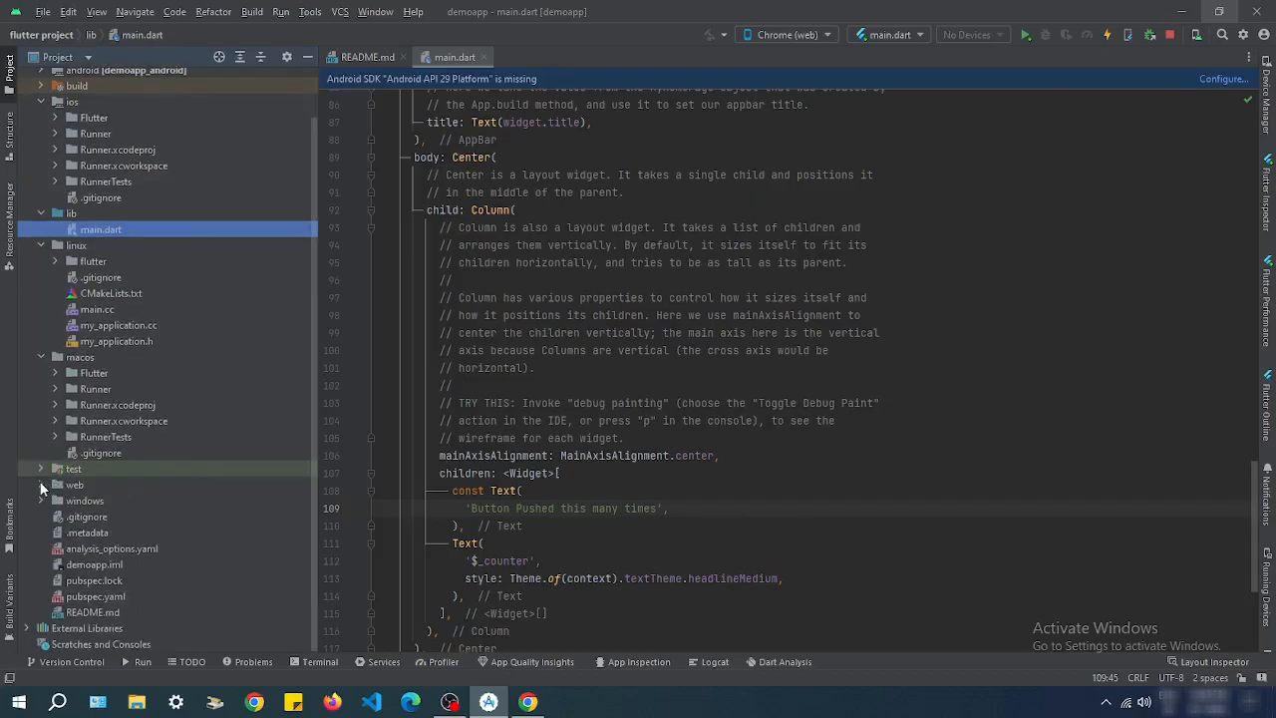
scroll(128, 529, down, 1)
scroll(155, 487, up, 3)
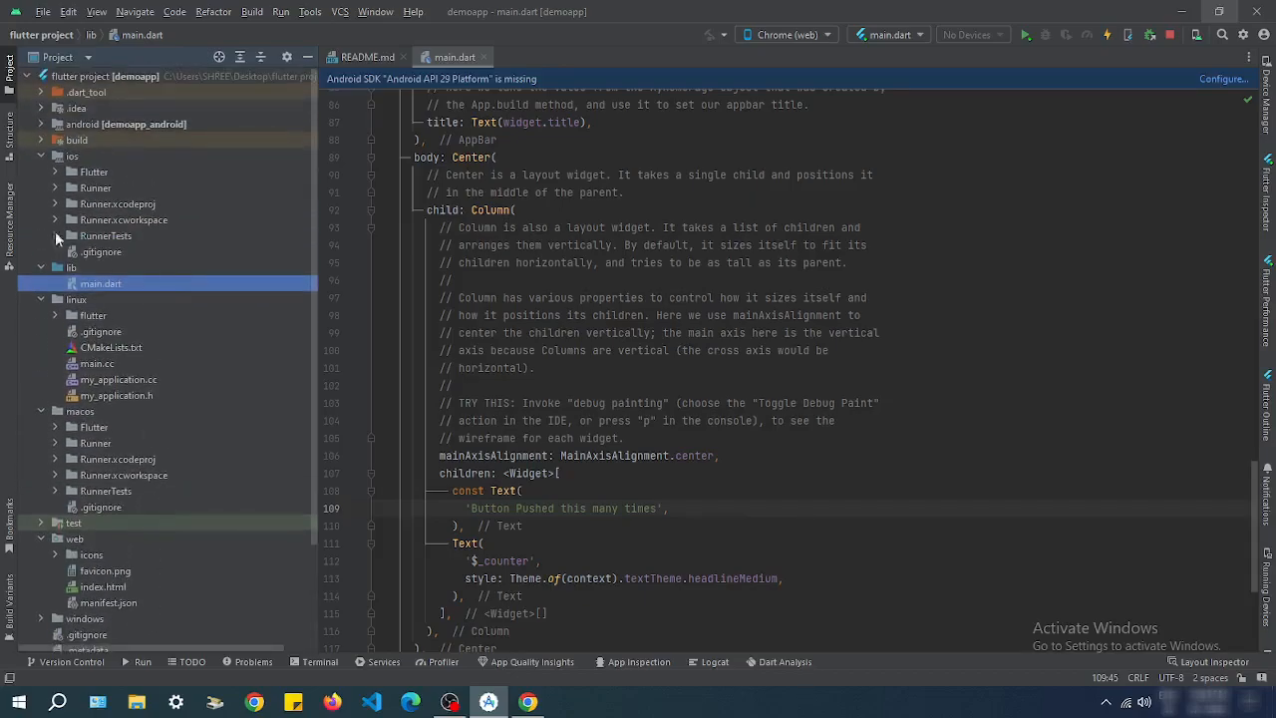
click(41, 124)
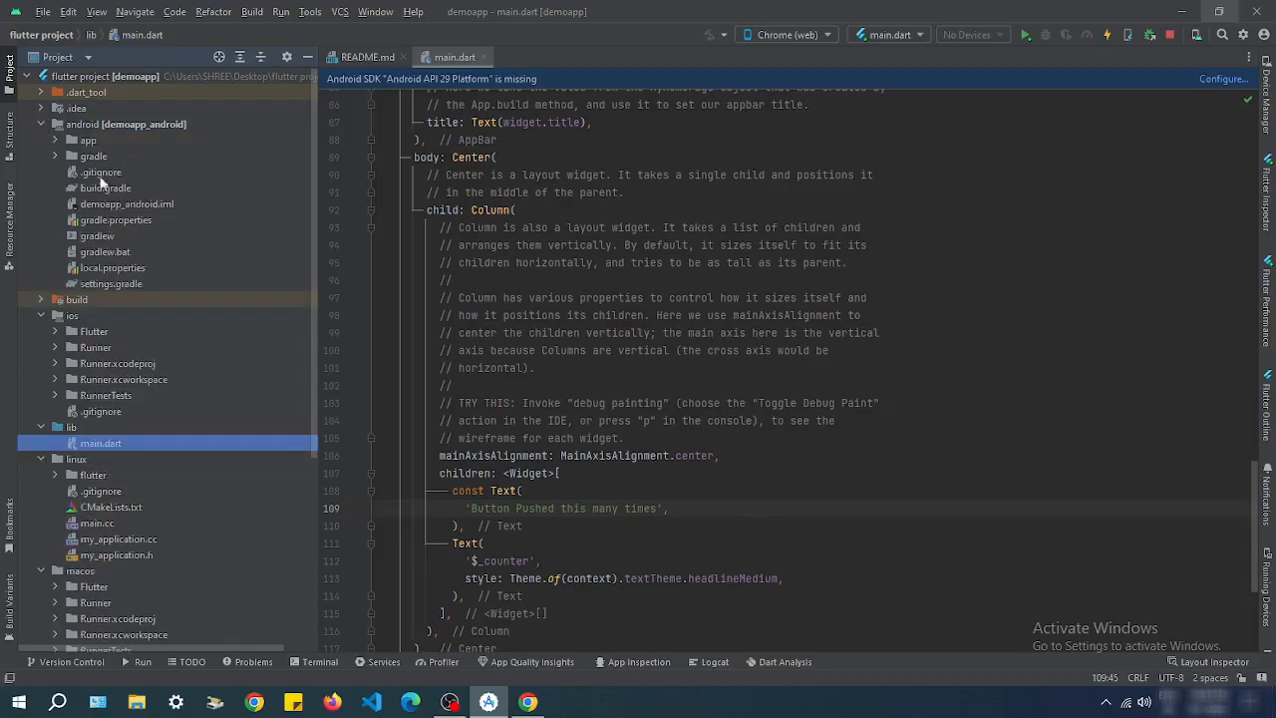
scroll(575, 257, down, 4)
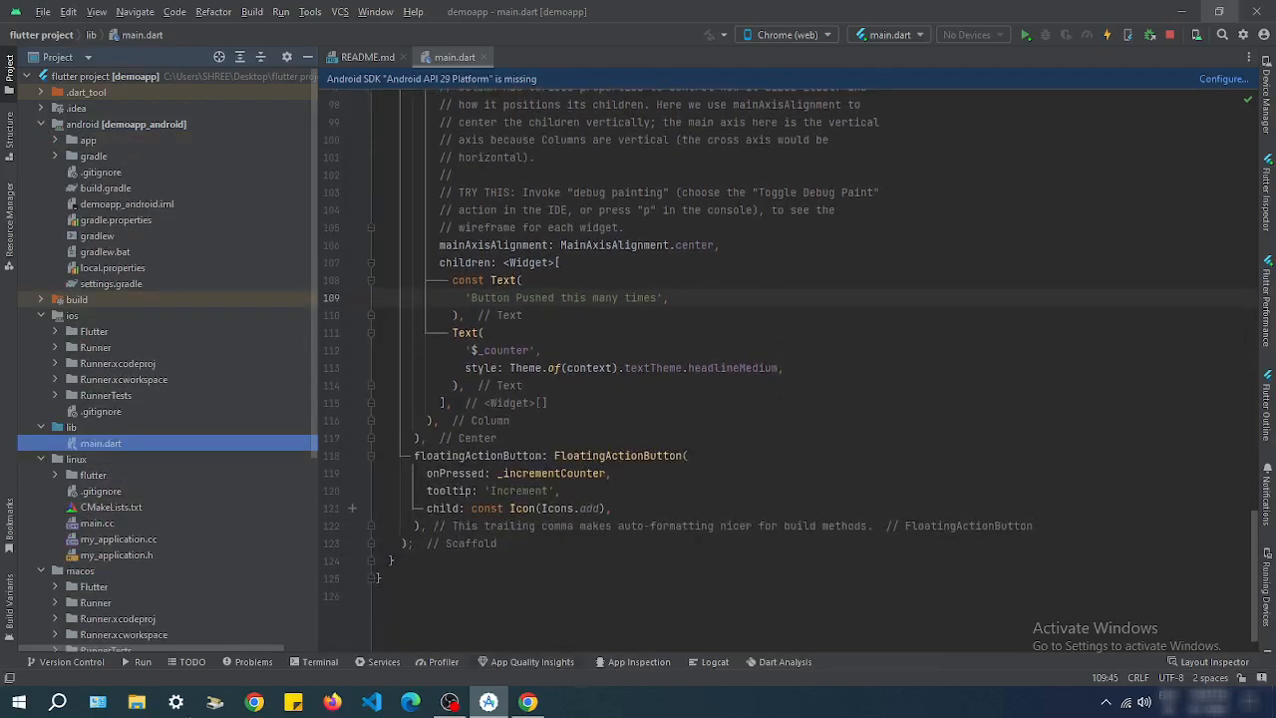
Step: Show the run console and perform a Flutter hot reload and a hot restart of the app
click(140, 662)
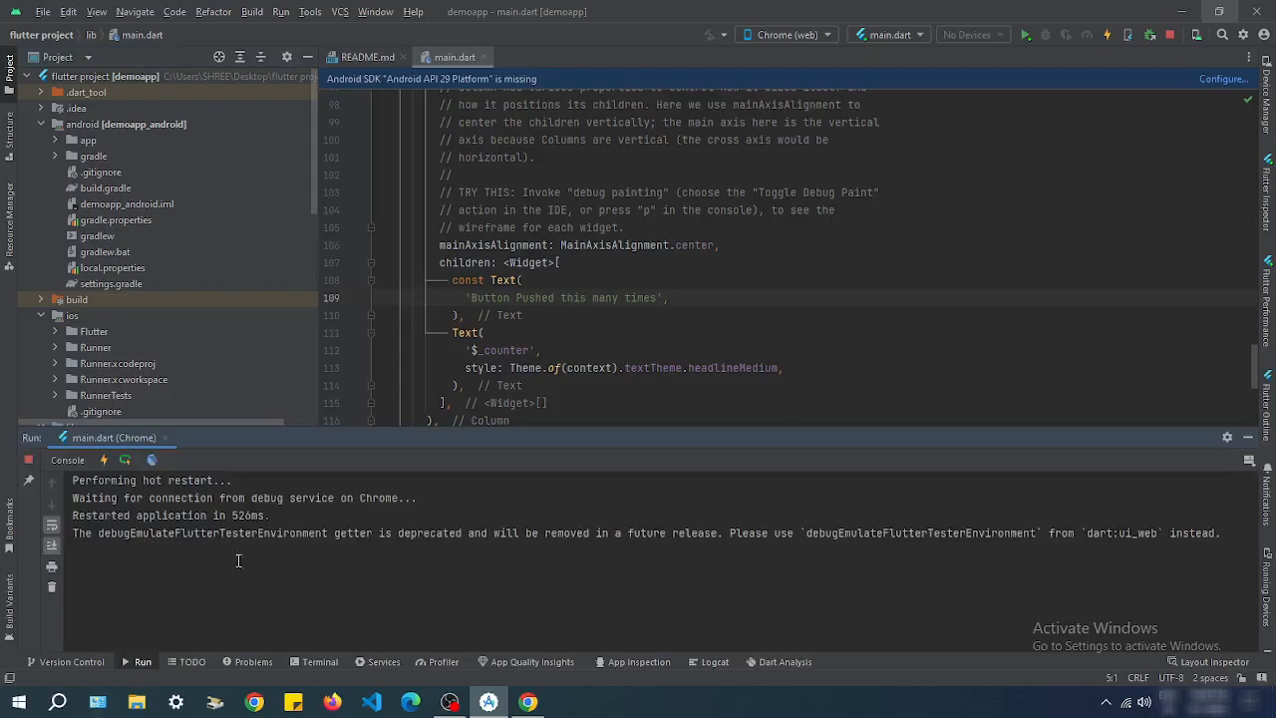
click(103, 460)
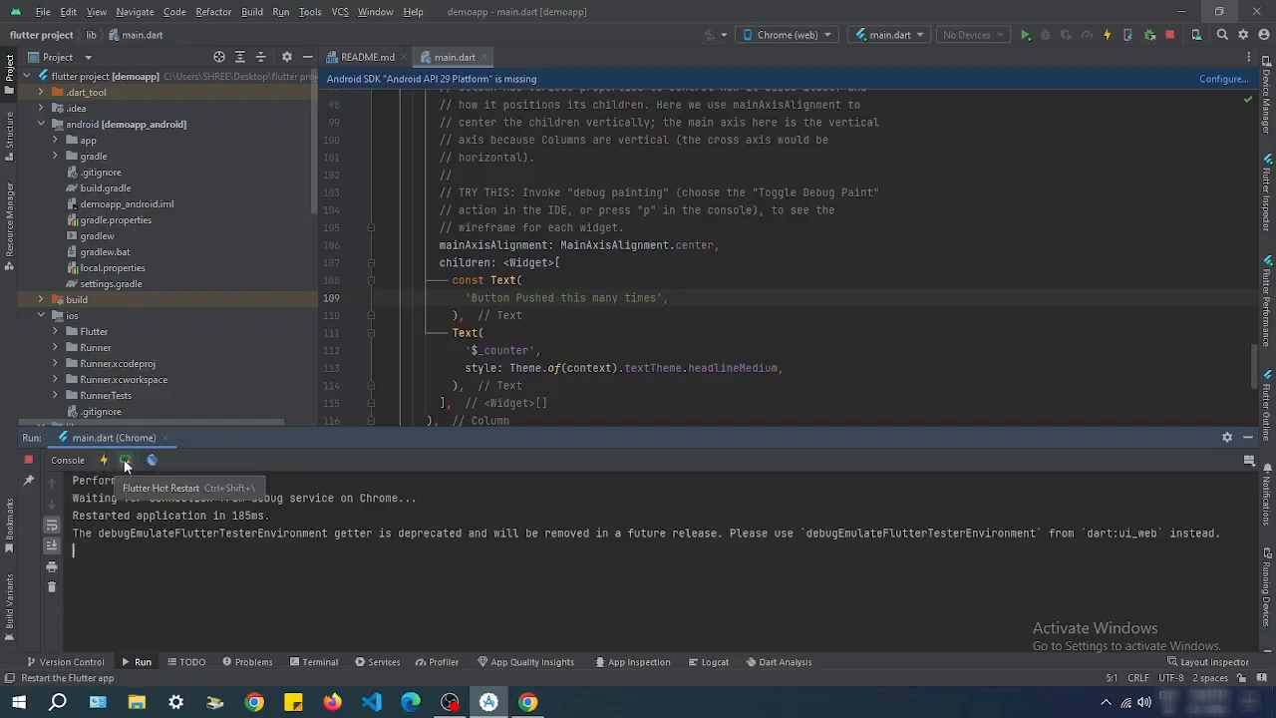
click(124, 462)
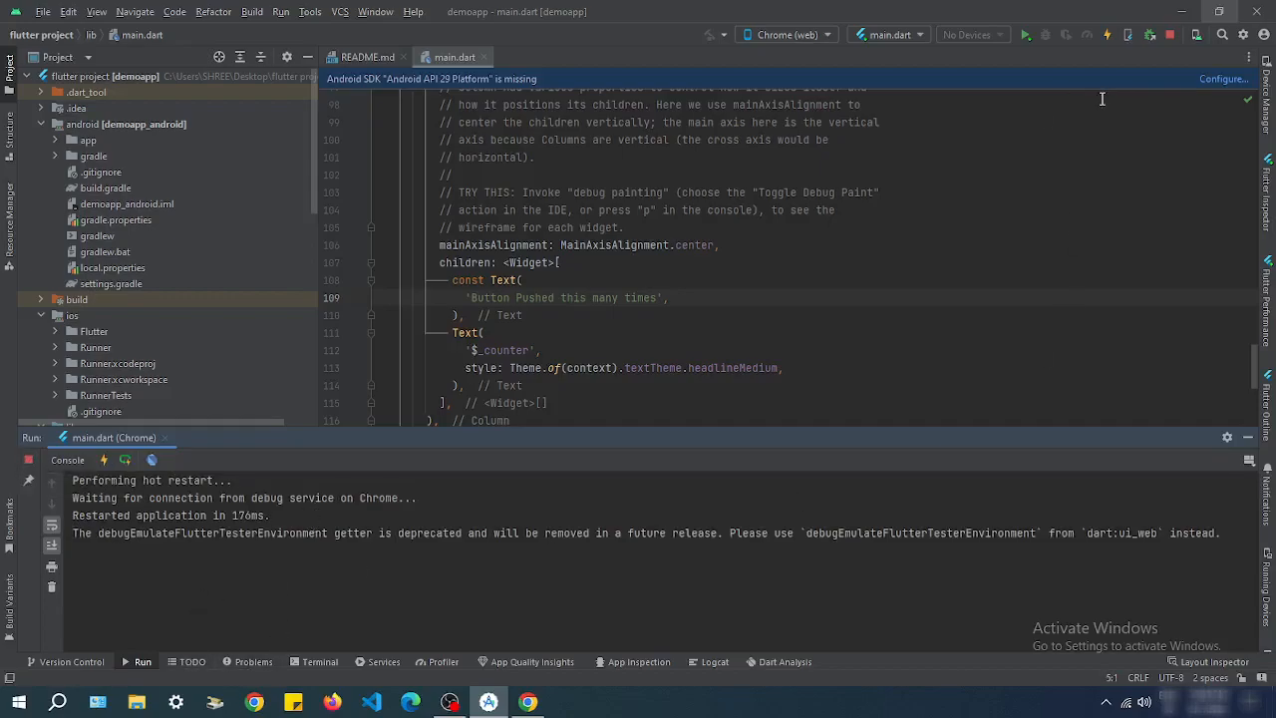
Step: Start creating a virtual device with the Pixel 4a phone definition and continue to the system image selection
click(1196, 36)
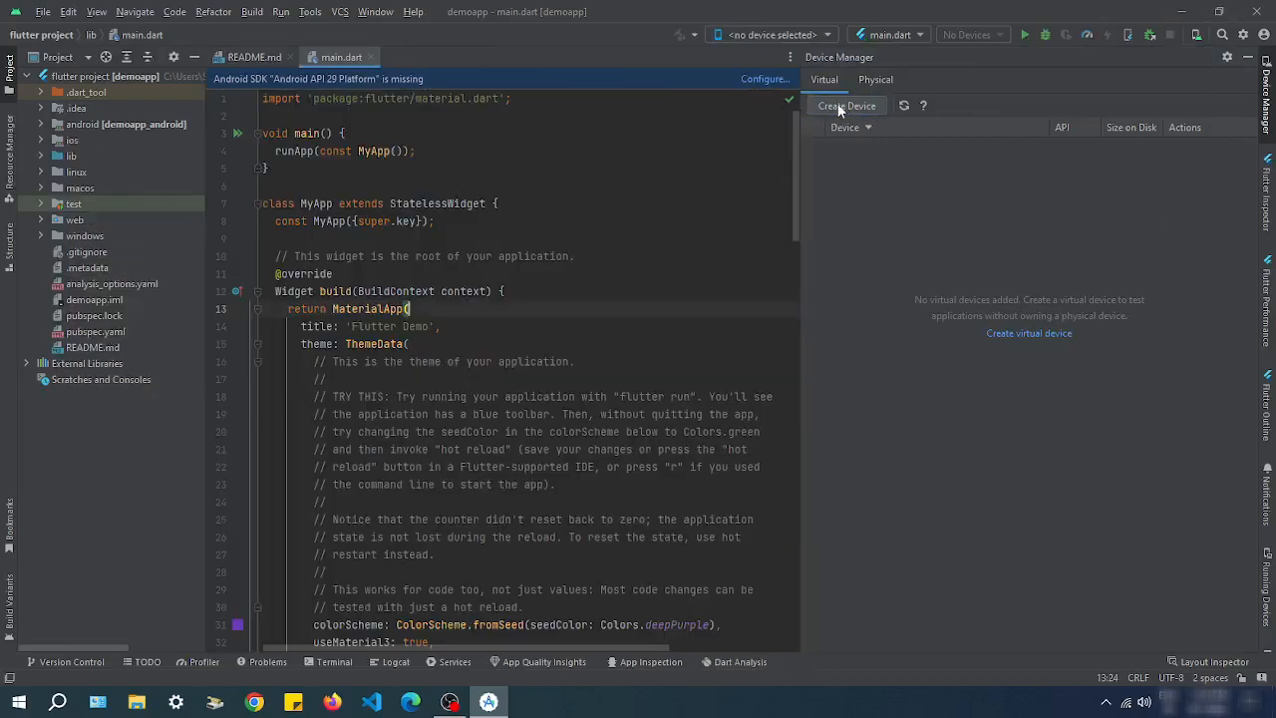
click(837, 108)
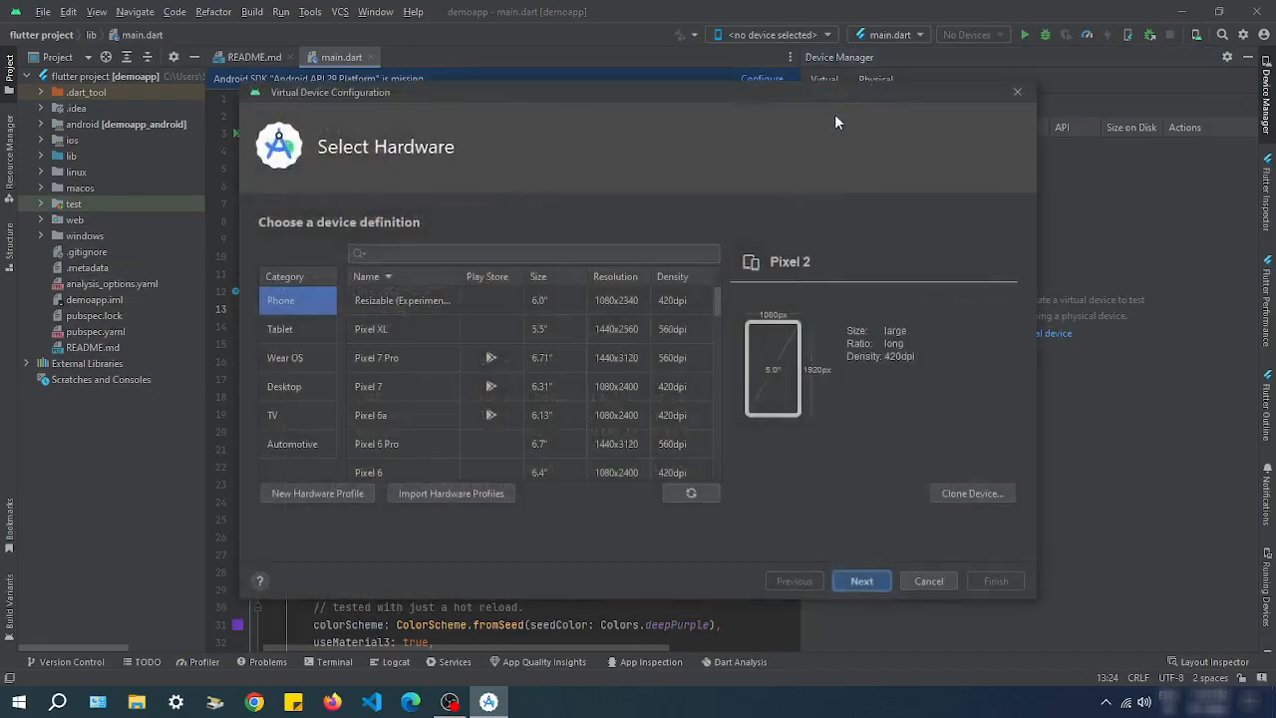
scroll(406, 416, down, 2)
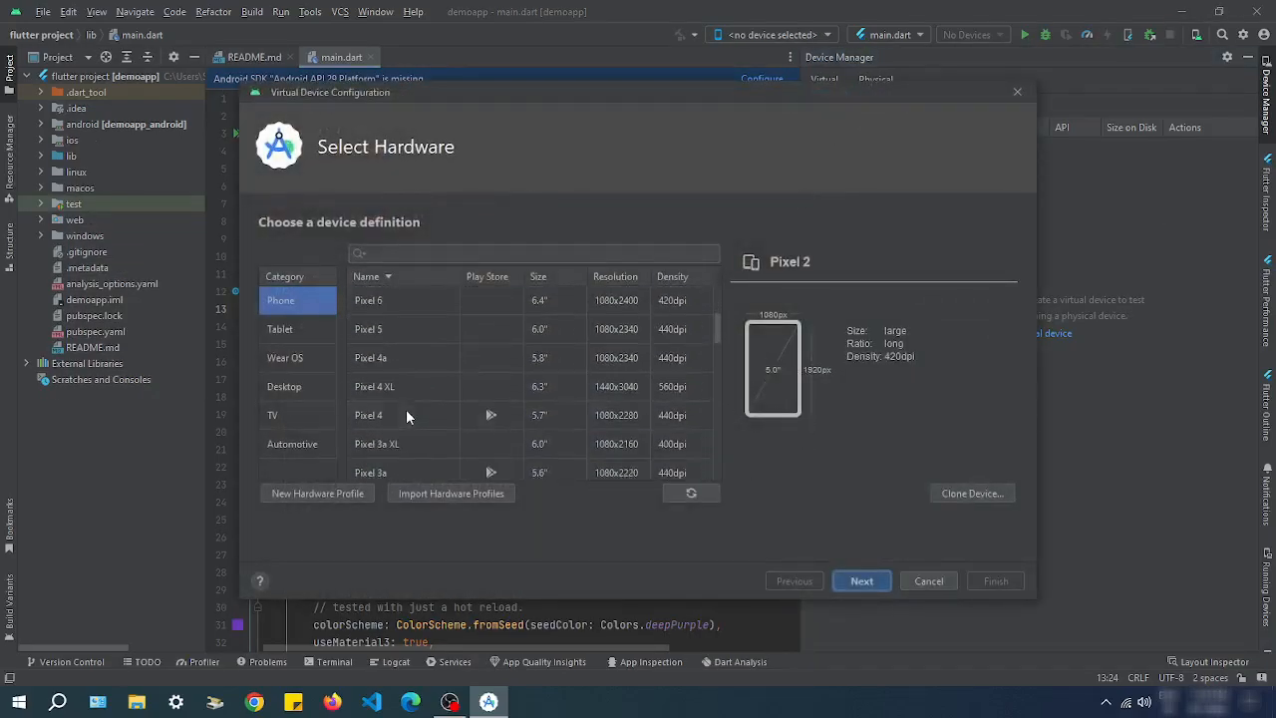
click(387, 357)
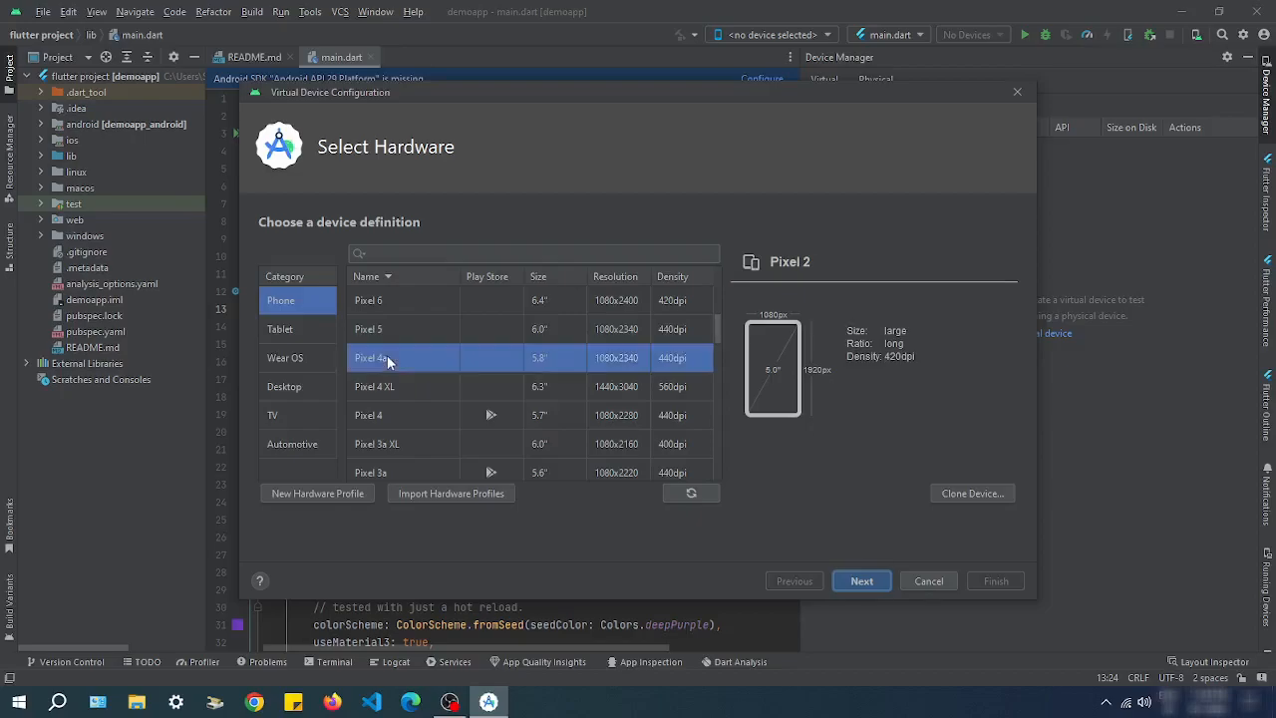
click(859, 582)
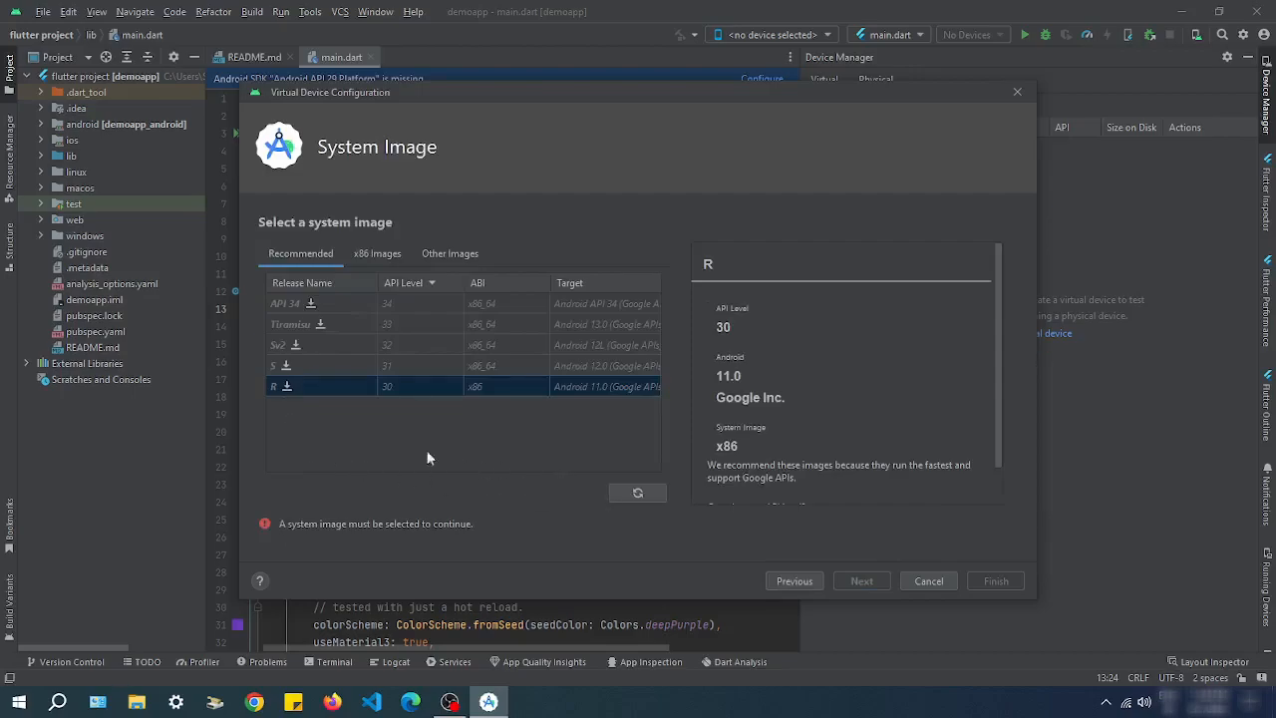
Step: Download the R system image (API 30, x86), retrying the installation, and continue with it to the AVD configuration
click(286, 388)
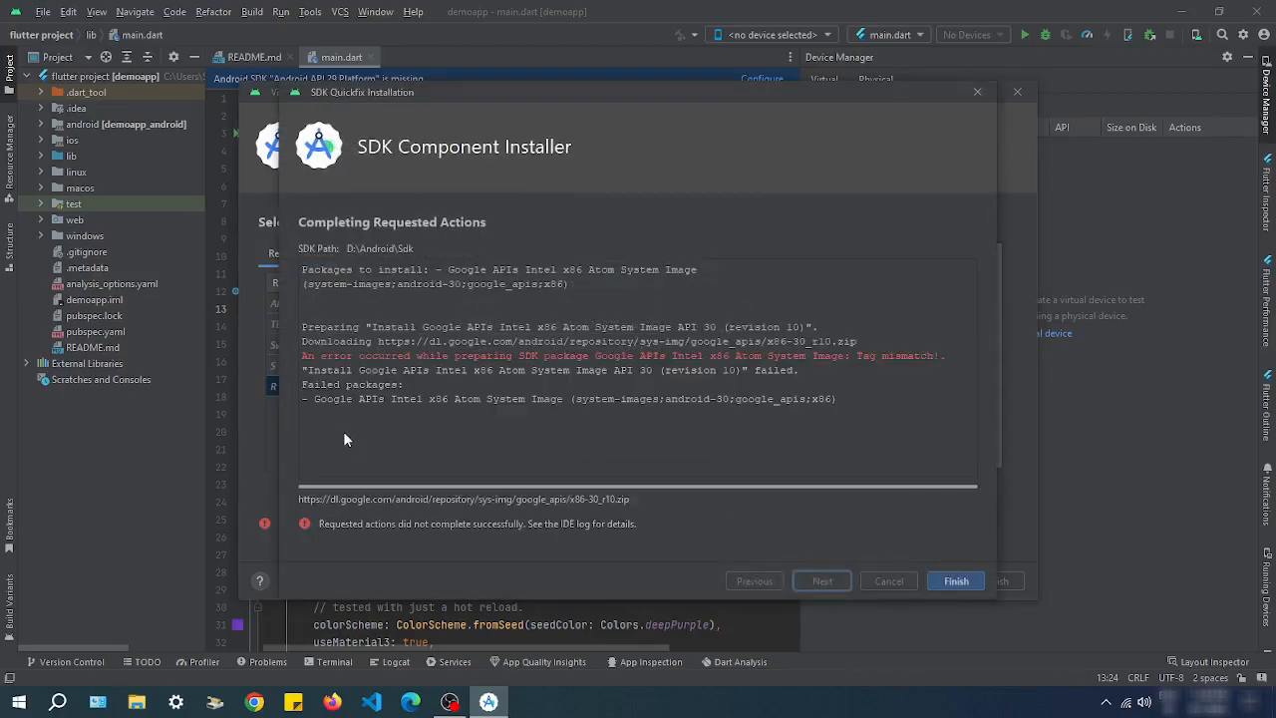
click(955, 582)
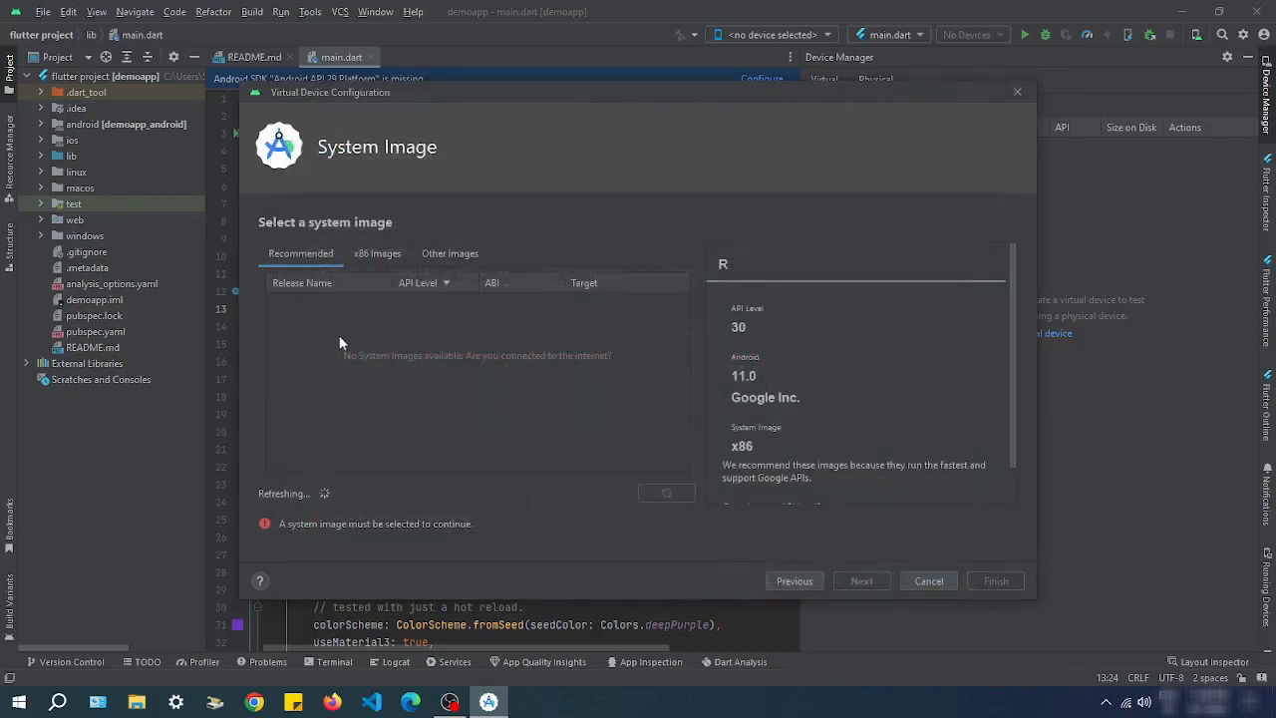
click(288, 388)
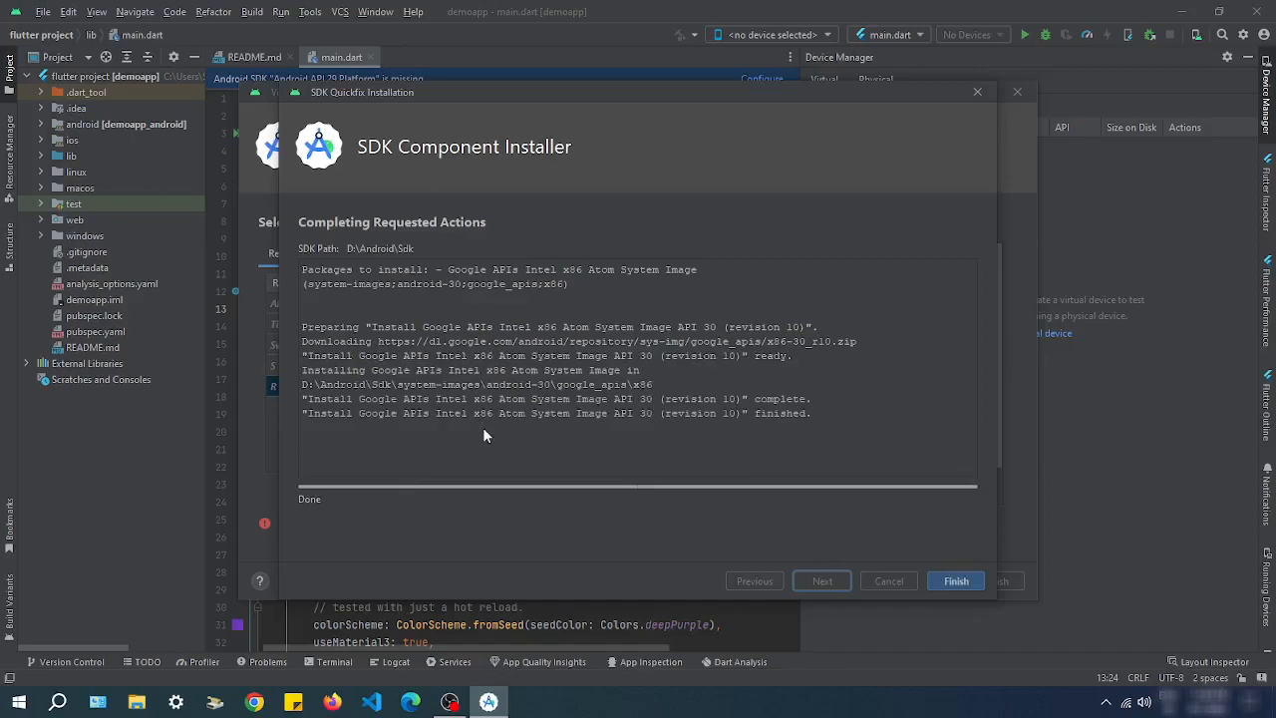
click(954, 583)
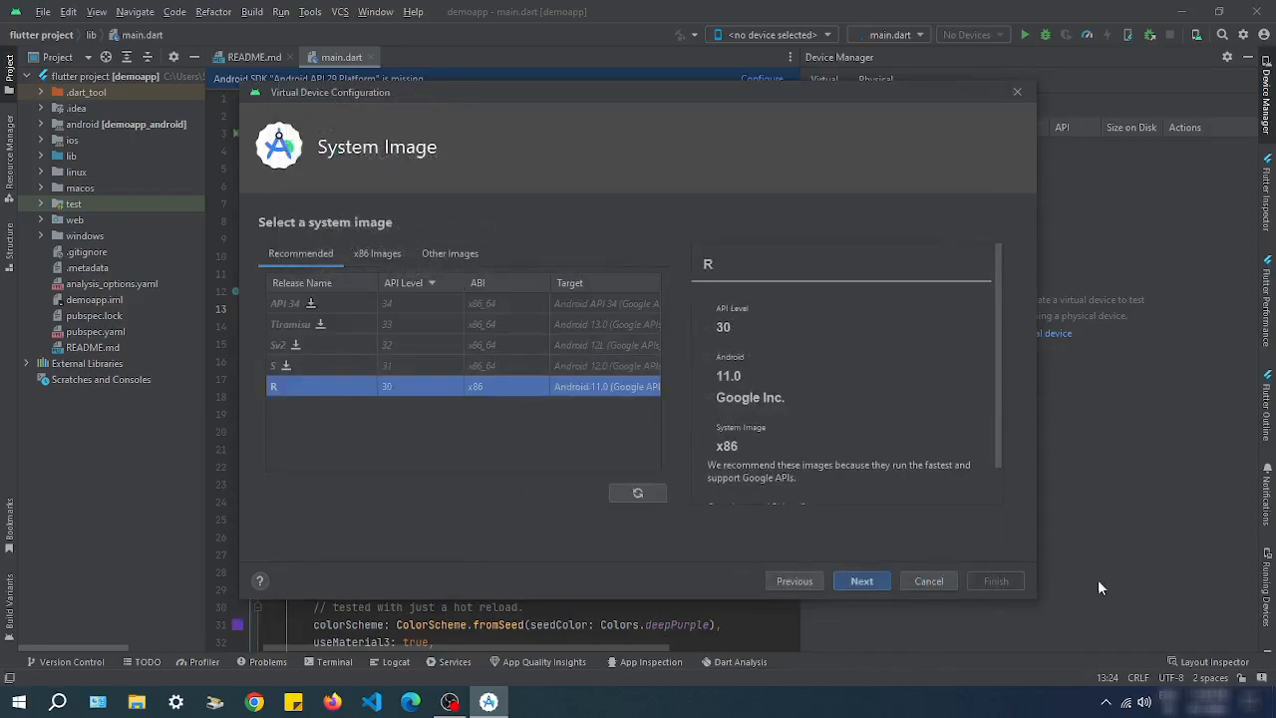
click(860, 582)
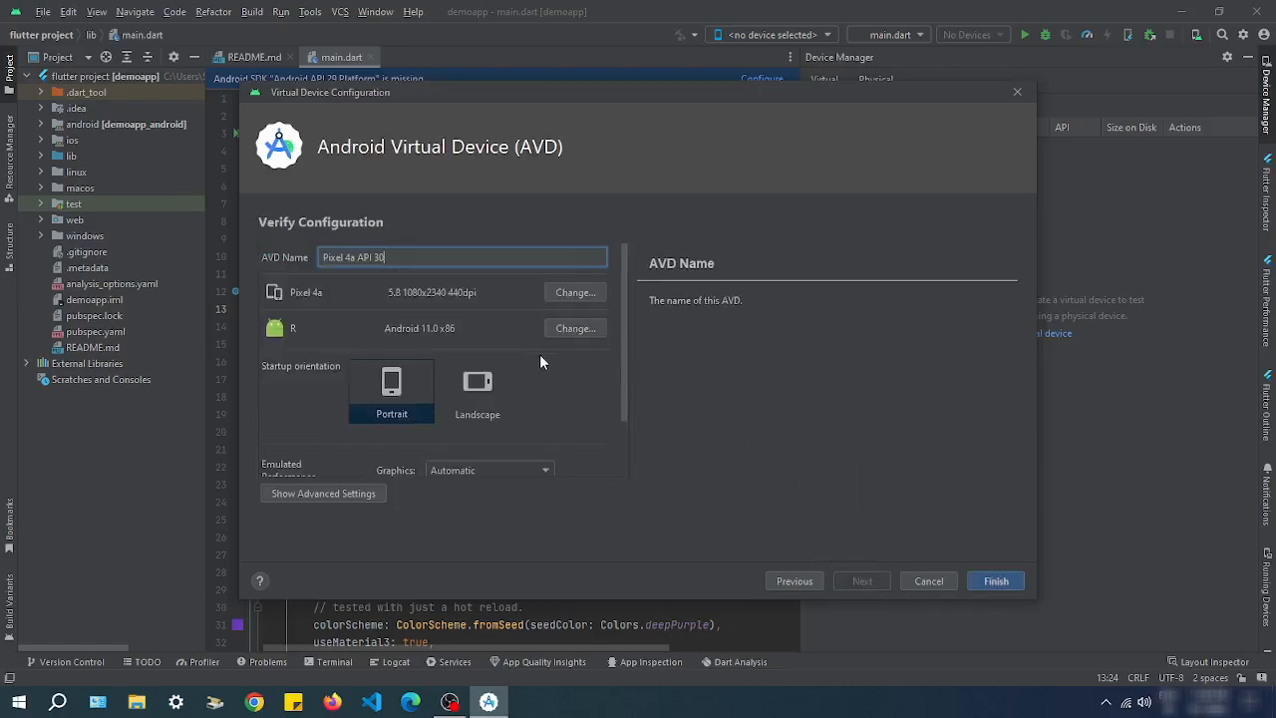
Step: Set the virtual device's emulated graphics to Software - GLES 2.0 and finish creating the Pixel 4a API 30 device
scroll(462, 329, down, 2)
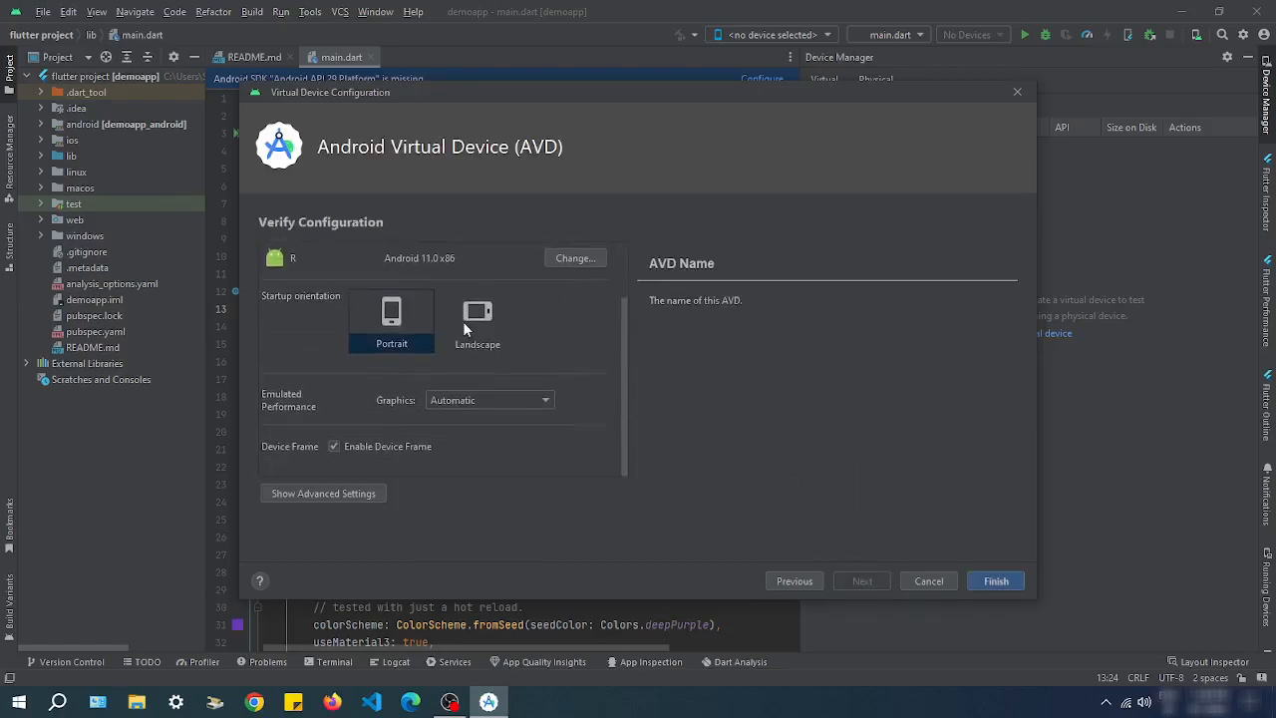
click(476, 400)
click(454, 448)
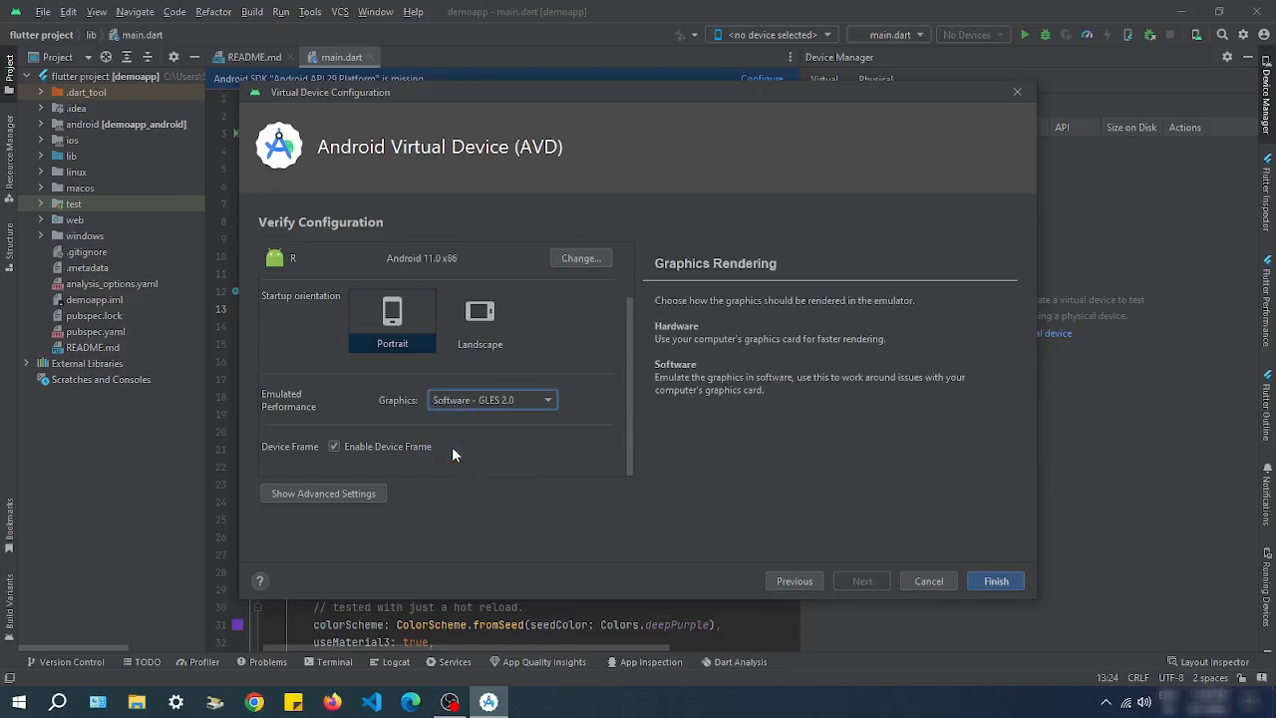
click(989, 581)
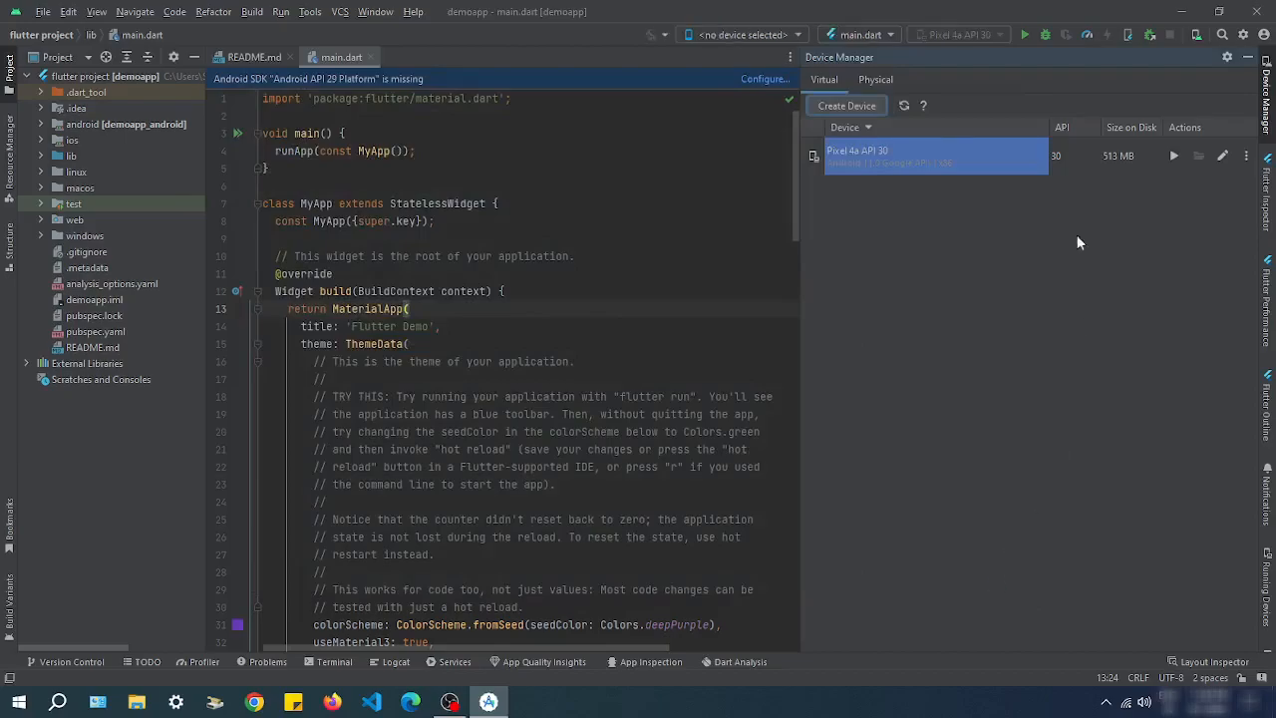
Step: Launch the Pixel 4a API 30 emulator and run main.dart on it, enlarging the run console
click(1174, 156)
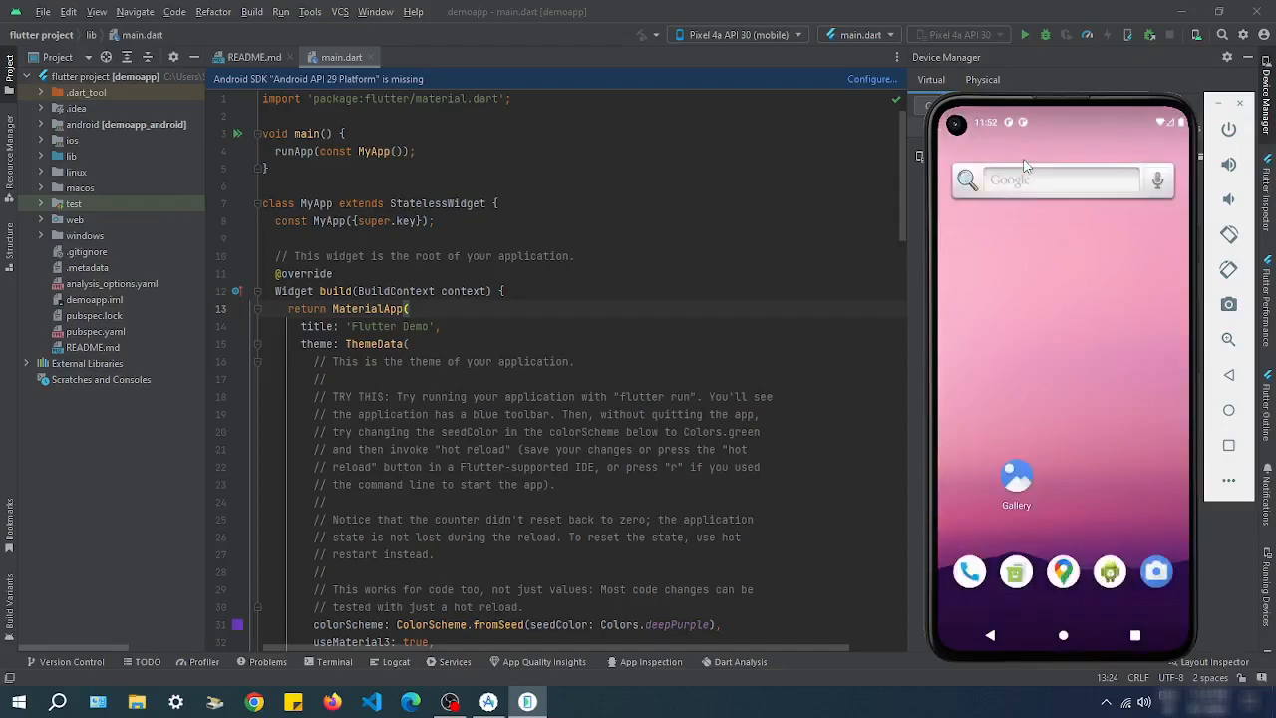
scroll(1070, 281, down, 2)
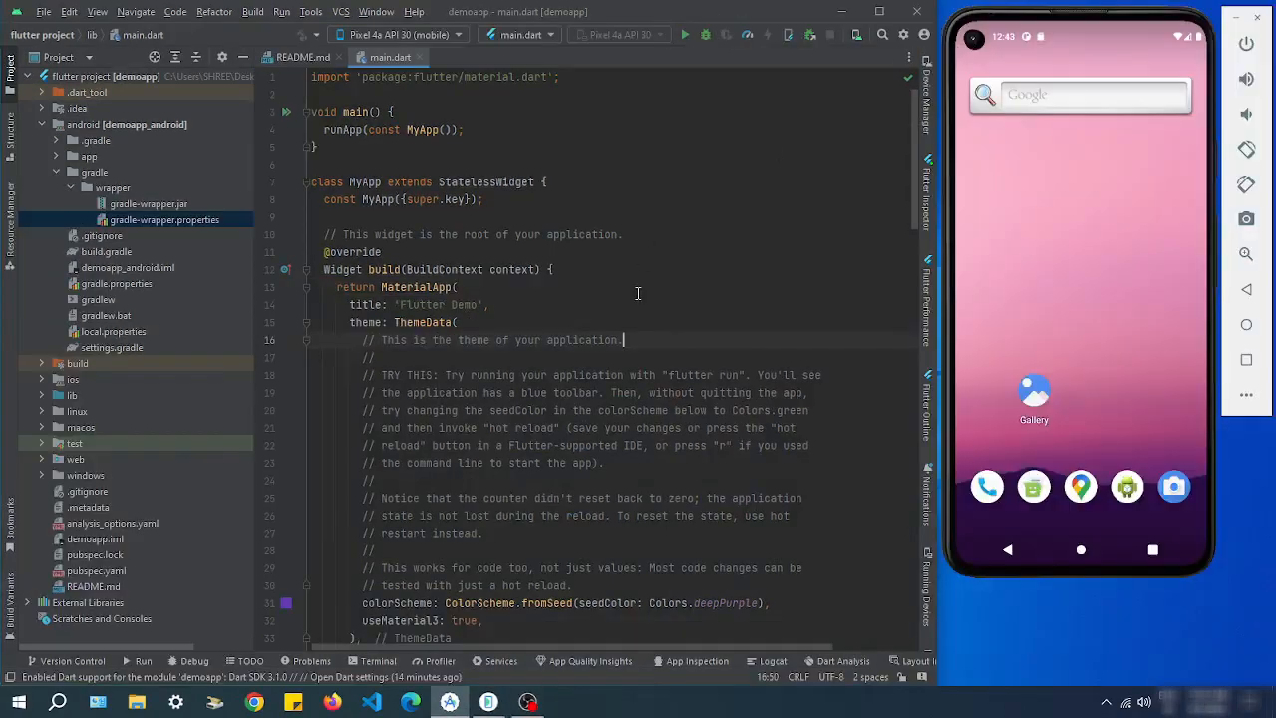
click(640, 301)
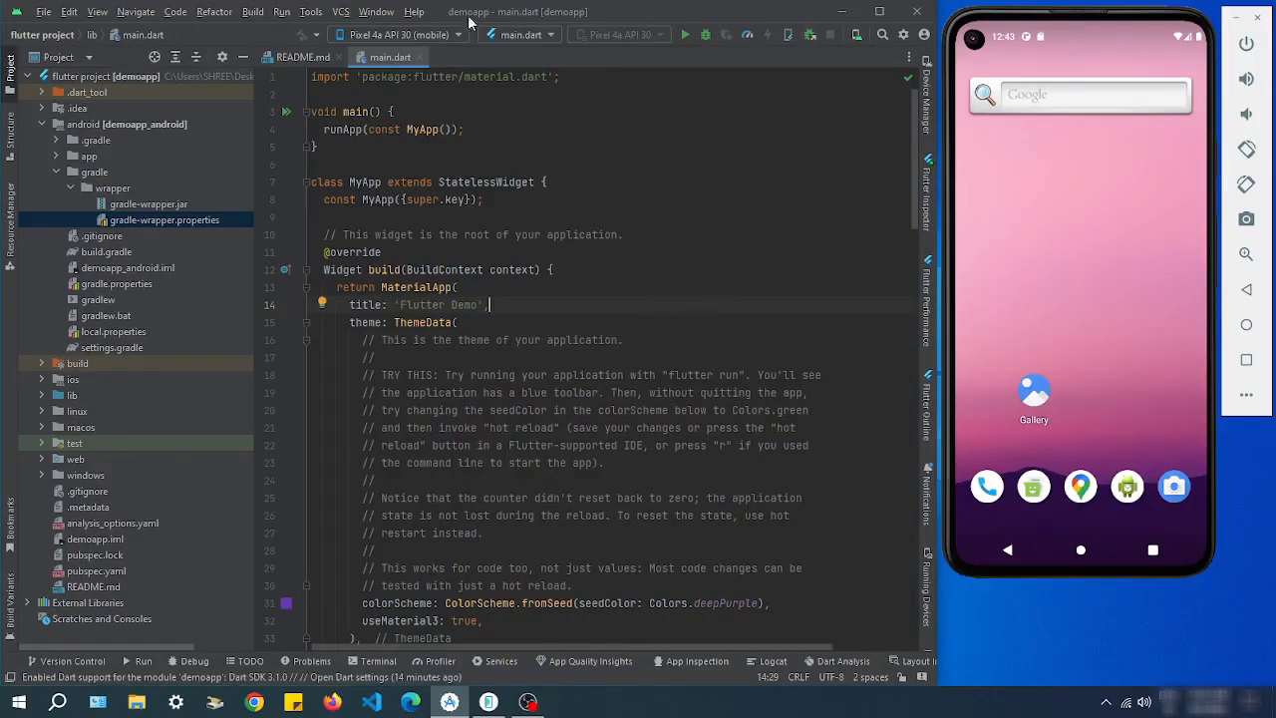
click(684, 35)
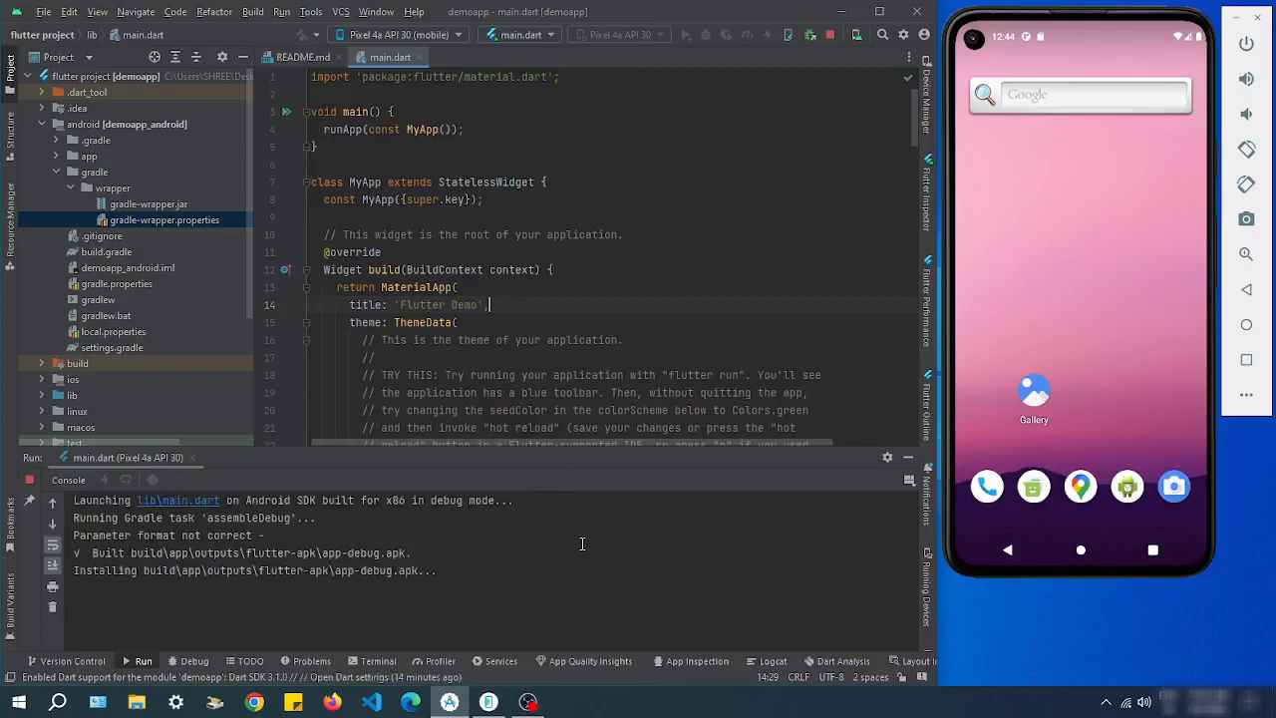
drag(607, 447, 609, 400)
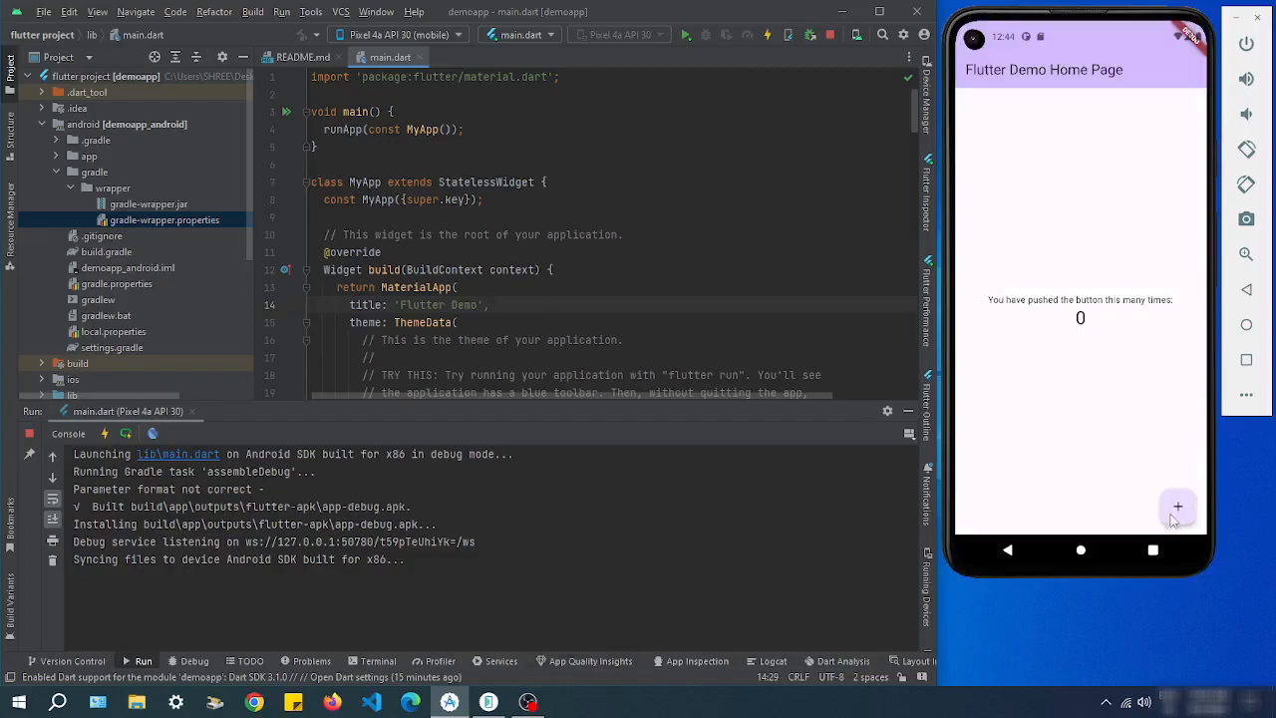
Step: Test the demo app in the emulator by increasing its counter to 4
click(1176, 513)
click(1177, 511)
click(1178, 513)
click(1177, 513)
click(1177, 512)
Step: Examine the home page's Scaffold, AppBar and body code in the lower part of main.dart
scroll(547, 269, down, 10)
scroll(548, 269, down, 20)
scroll(572, 278, down, 3)
scroll(498, 229, up, 3)
scroll(443, 187, down, 4)
scroll(444, 187, up, 4)
click(407, 204)
scroll(479, 239, up, 10)
scroll(497, 249, down, 4)
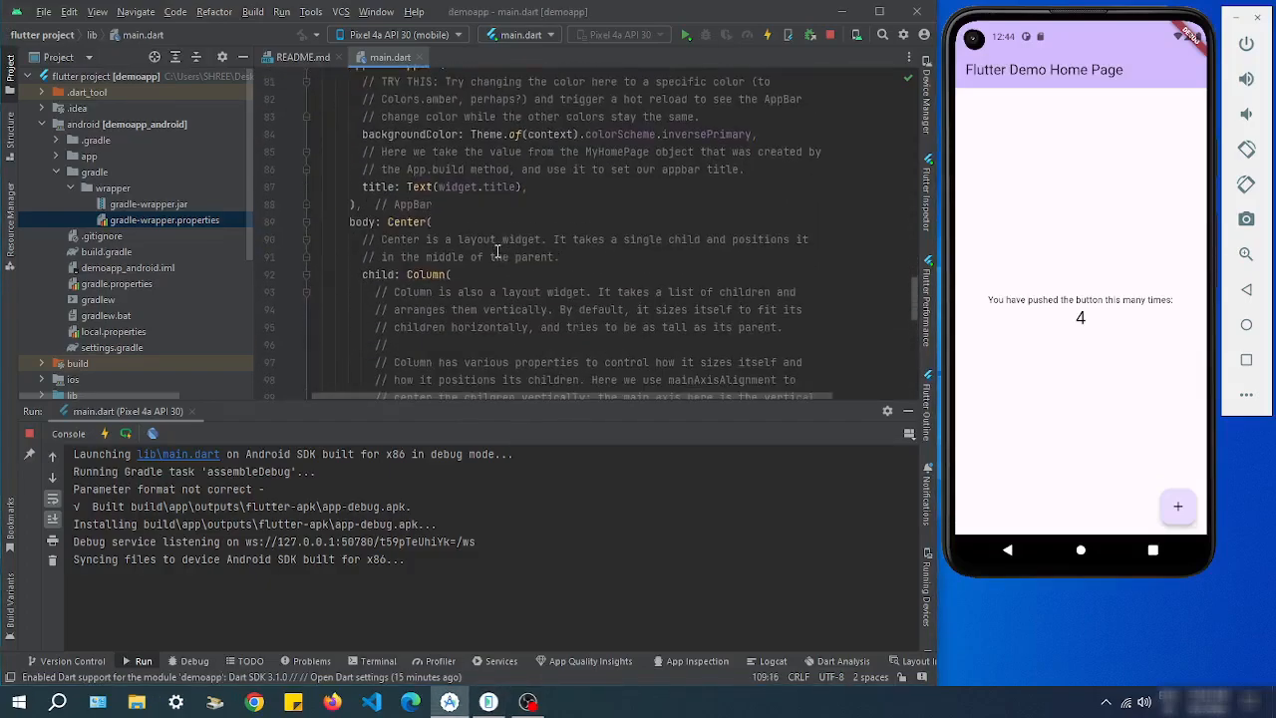
Step: Change the MyHomePage title in the MaterialApp's home property to 'My App' and save main.dart to hot reload the app
scroll(497, 248, up, 5)
scroll(468, 299, down, 3)
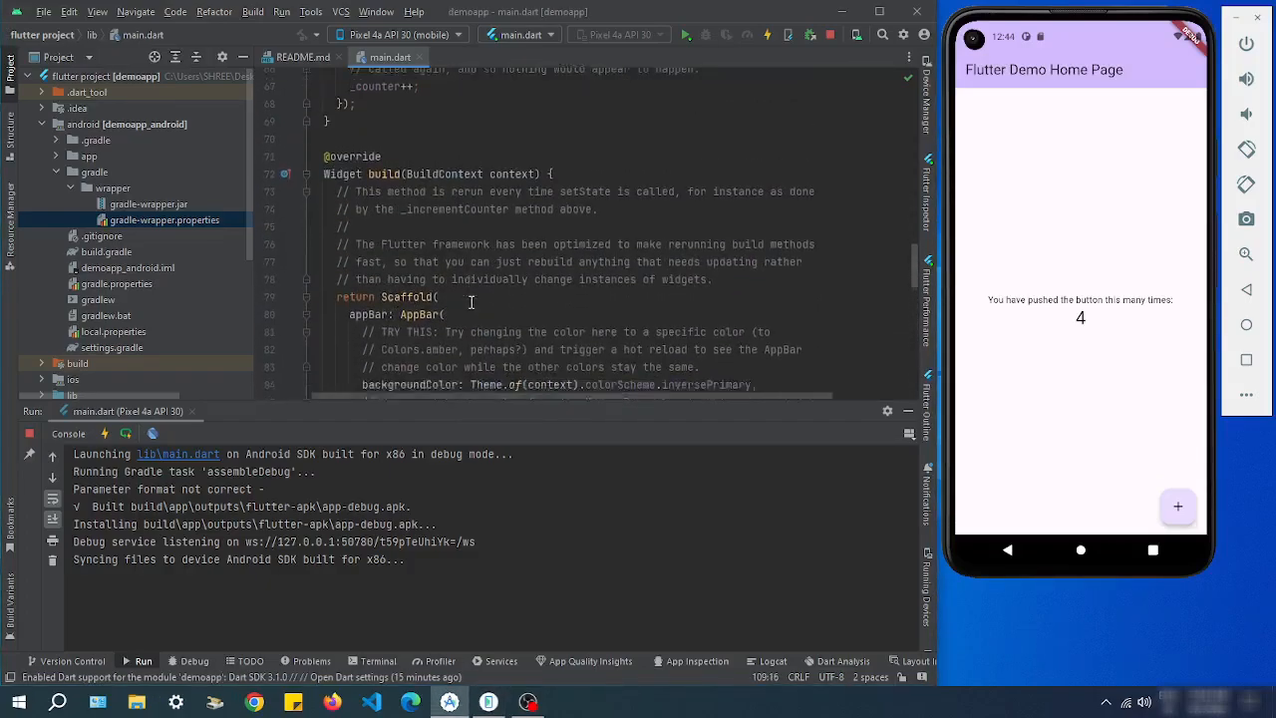
scroll(634, 280, up, 10)
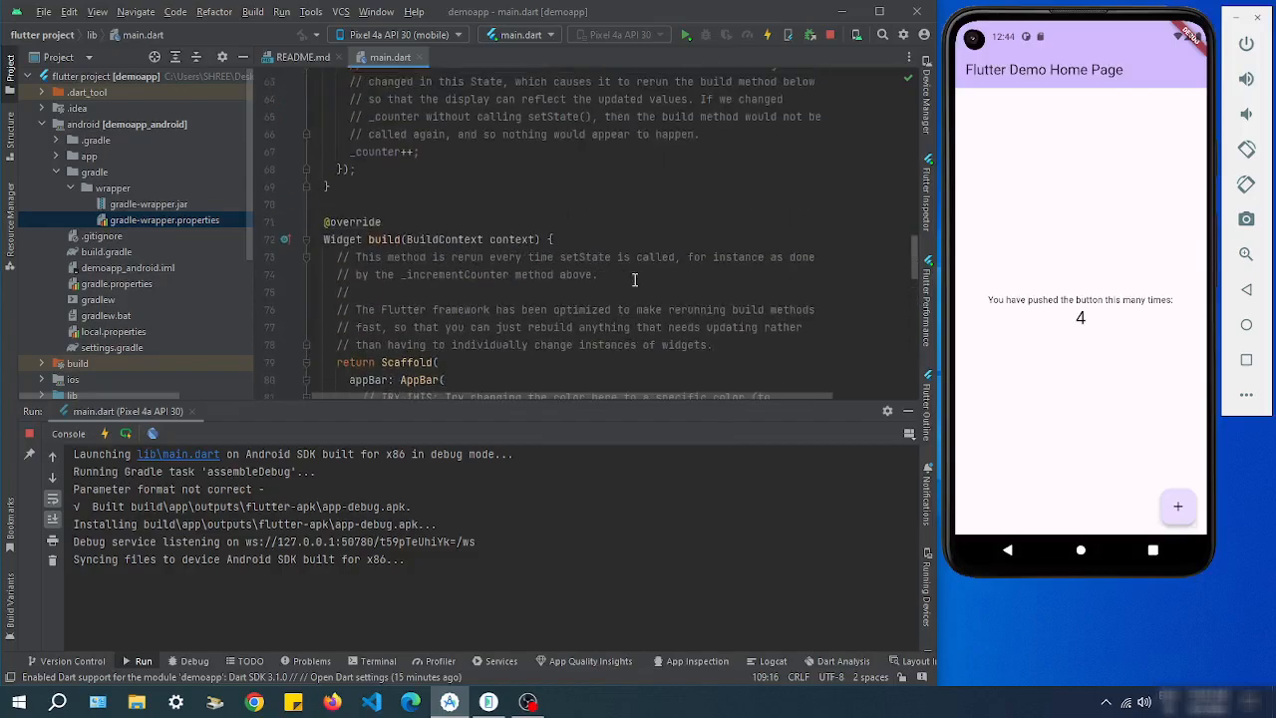
scroll(555, 282, up, 7)
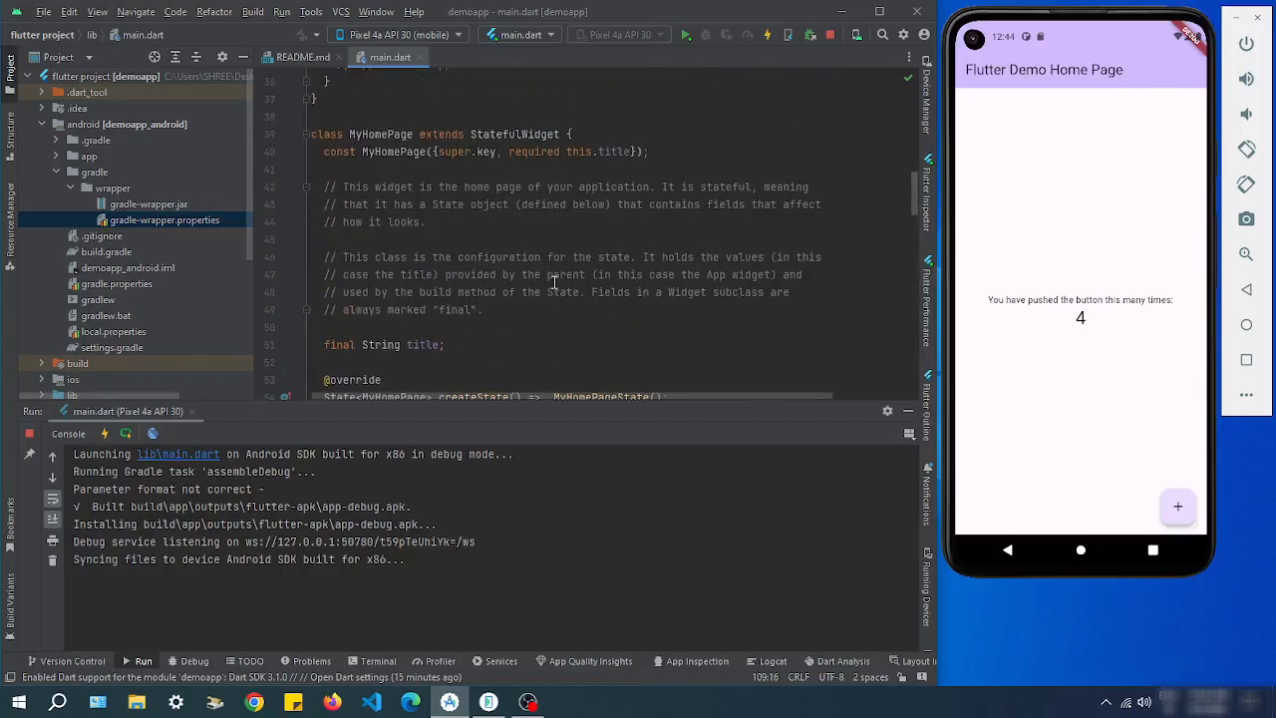
click(545, 257)
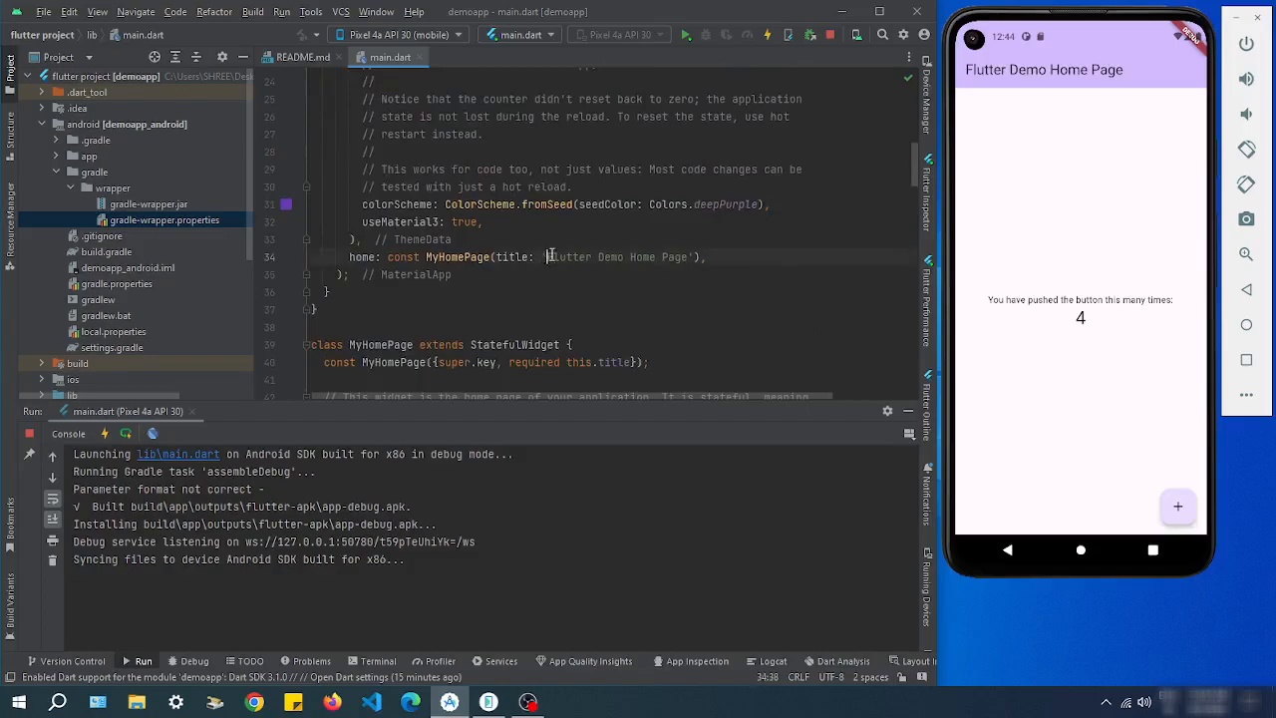
key(ctrl+w)
key(ctrl+w)
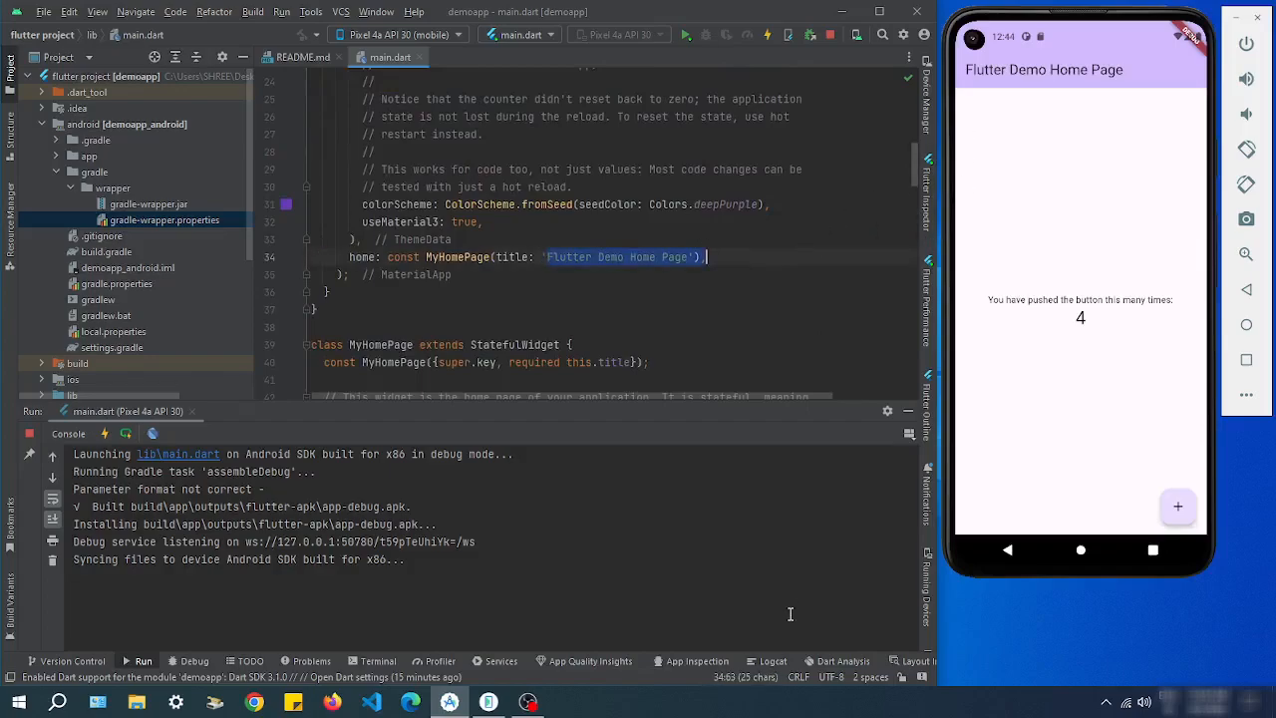
key(BackSpace)
text(My App)
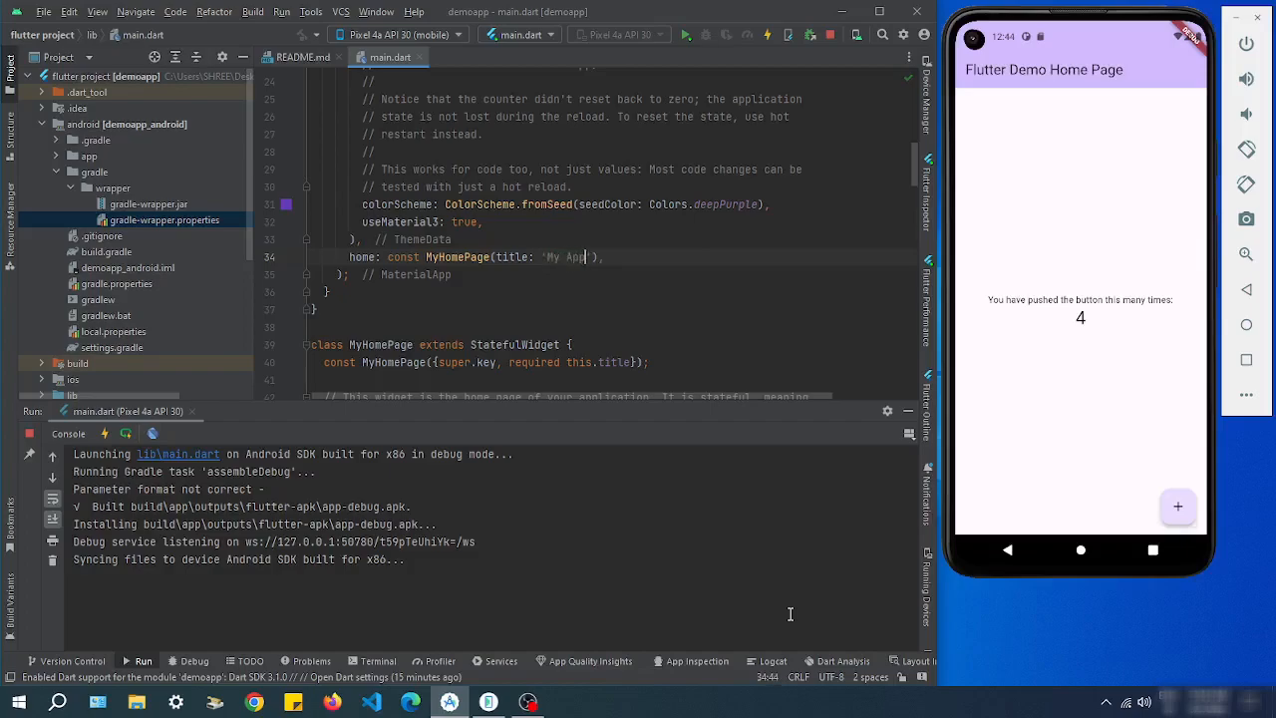
key(BackSpace)
key(ctrl+s)
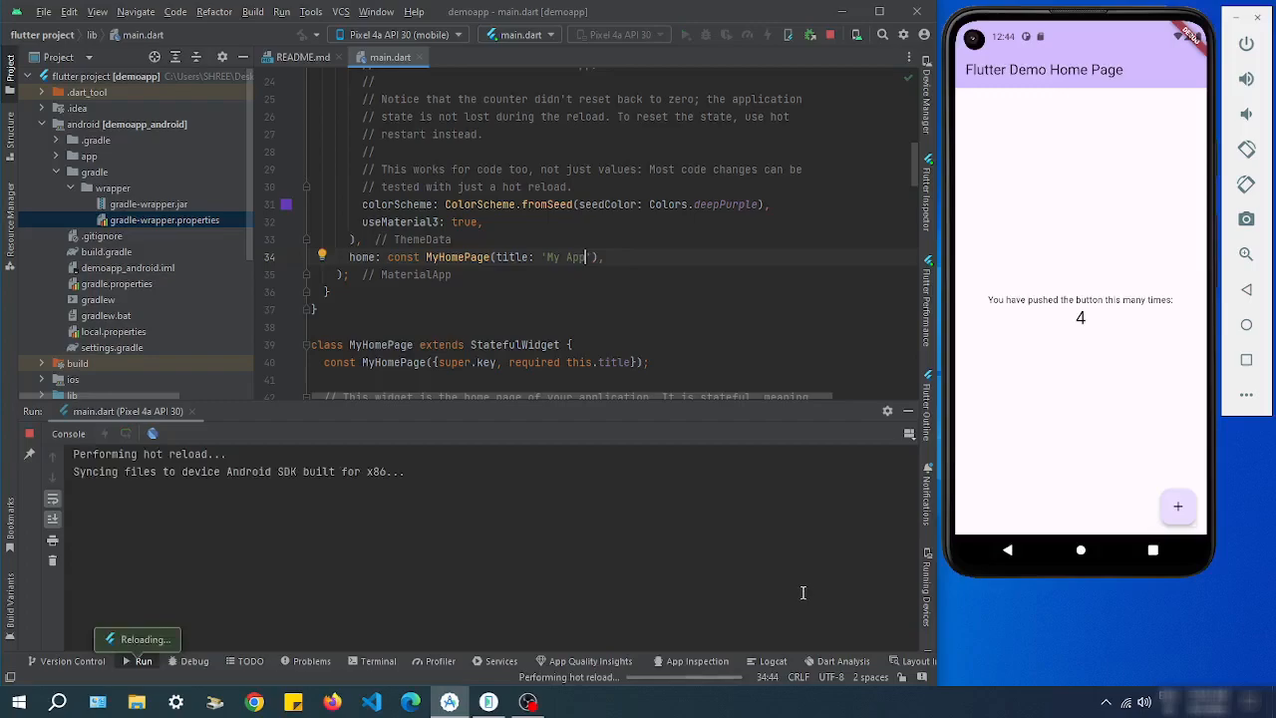